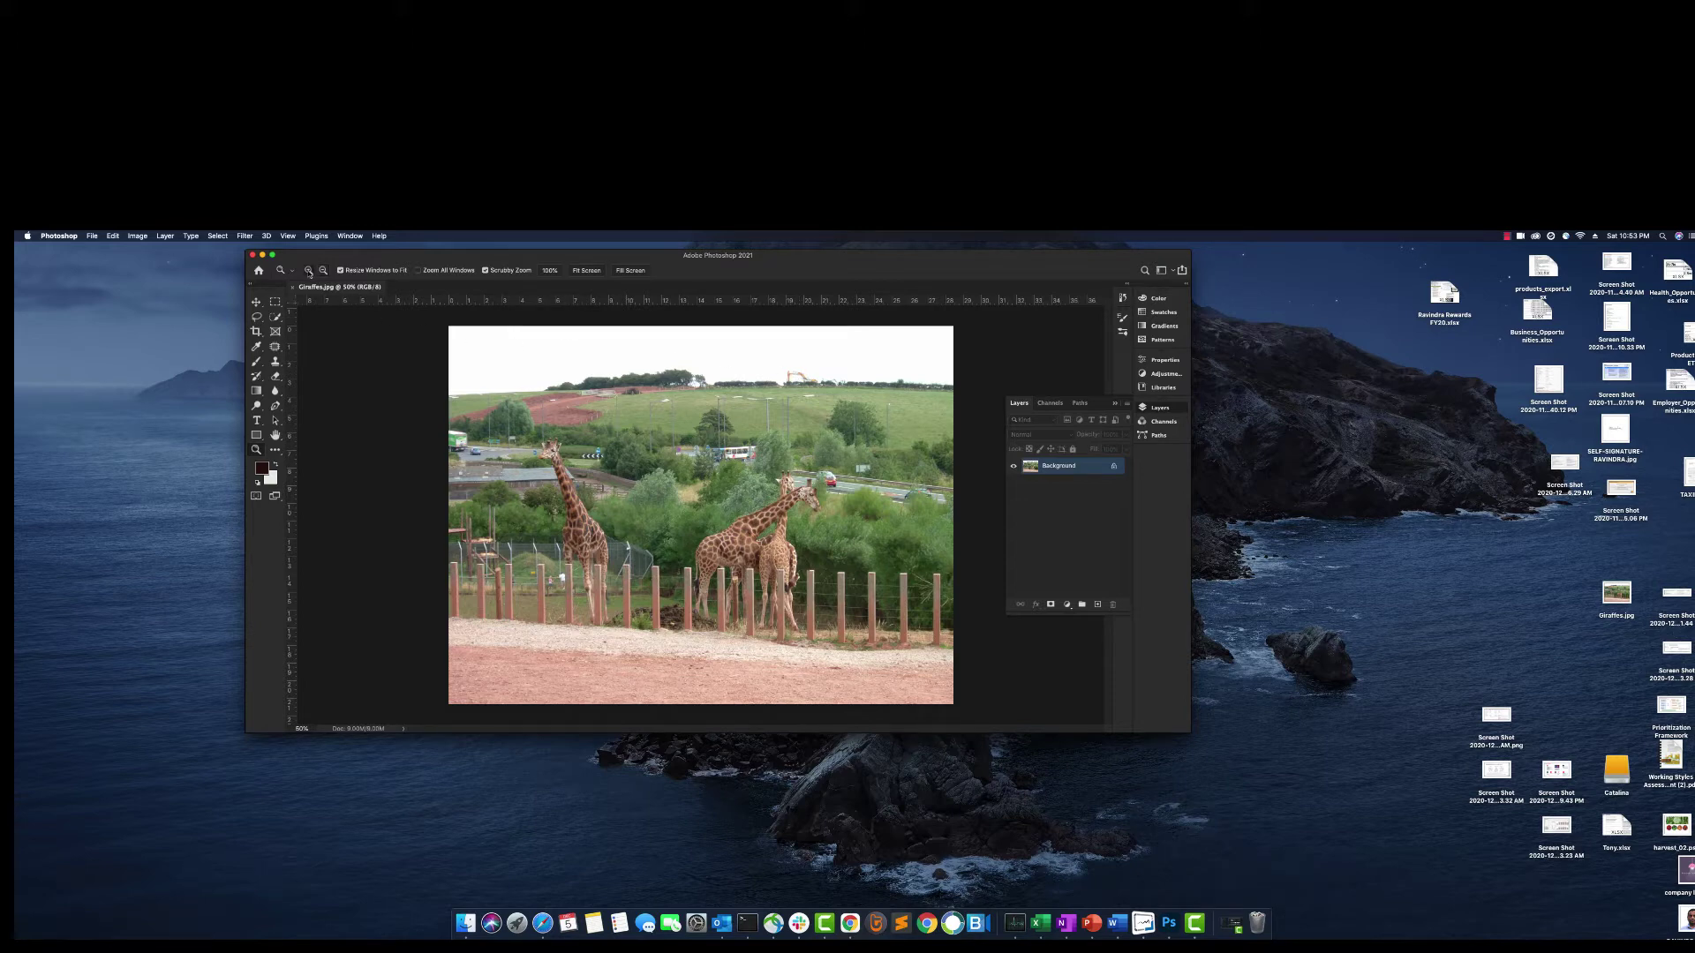
- Zoom in on the excavator, then zoom back out to see the whole giraffe scene
left_click_drag(794, 374, 796, 373)
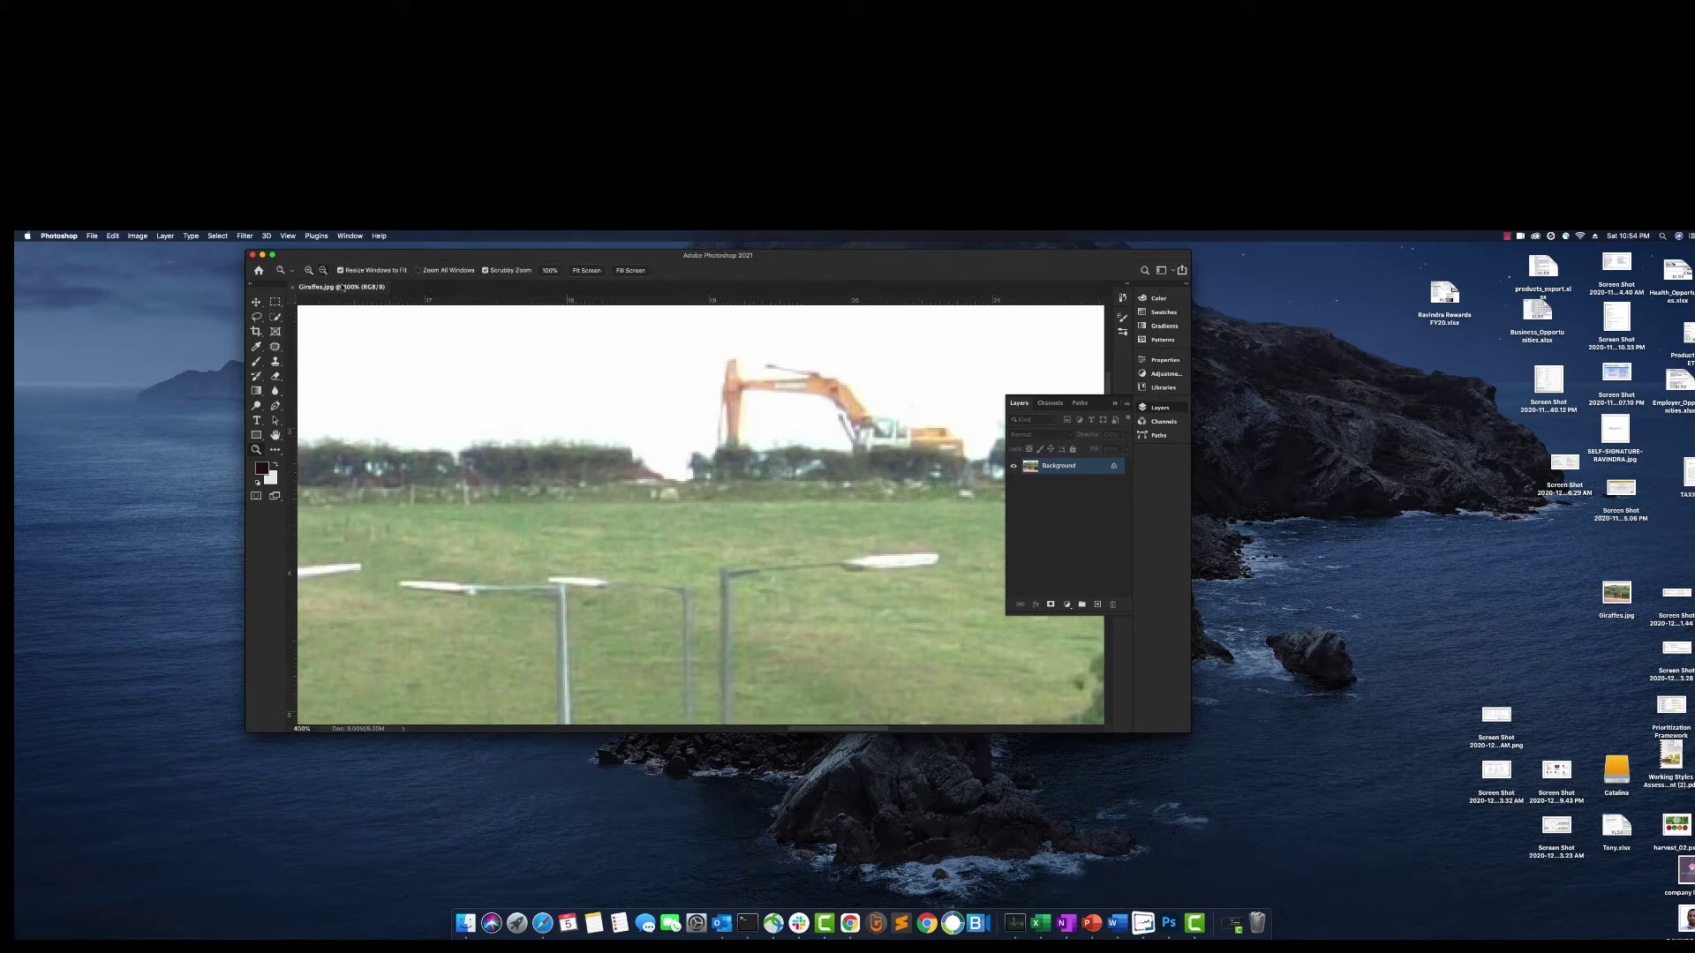
left_click_drag(485, 408, 459, 407)
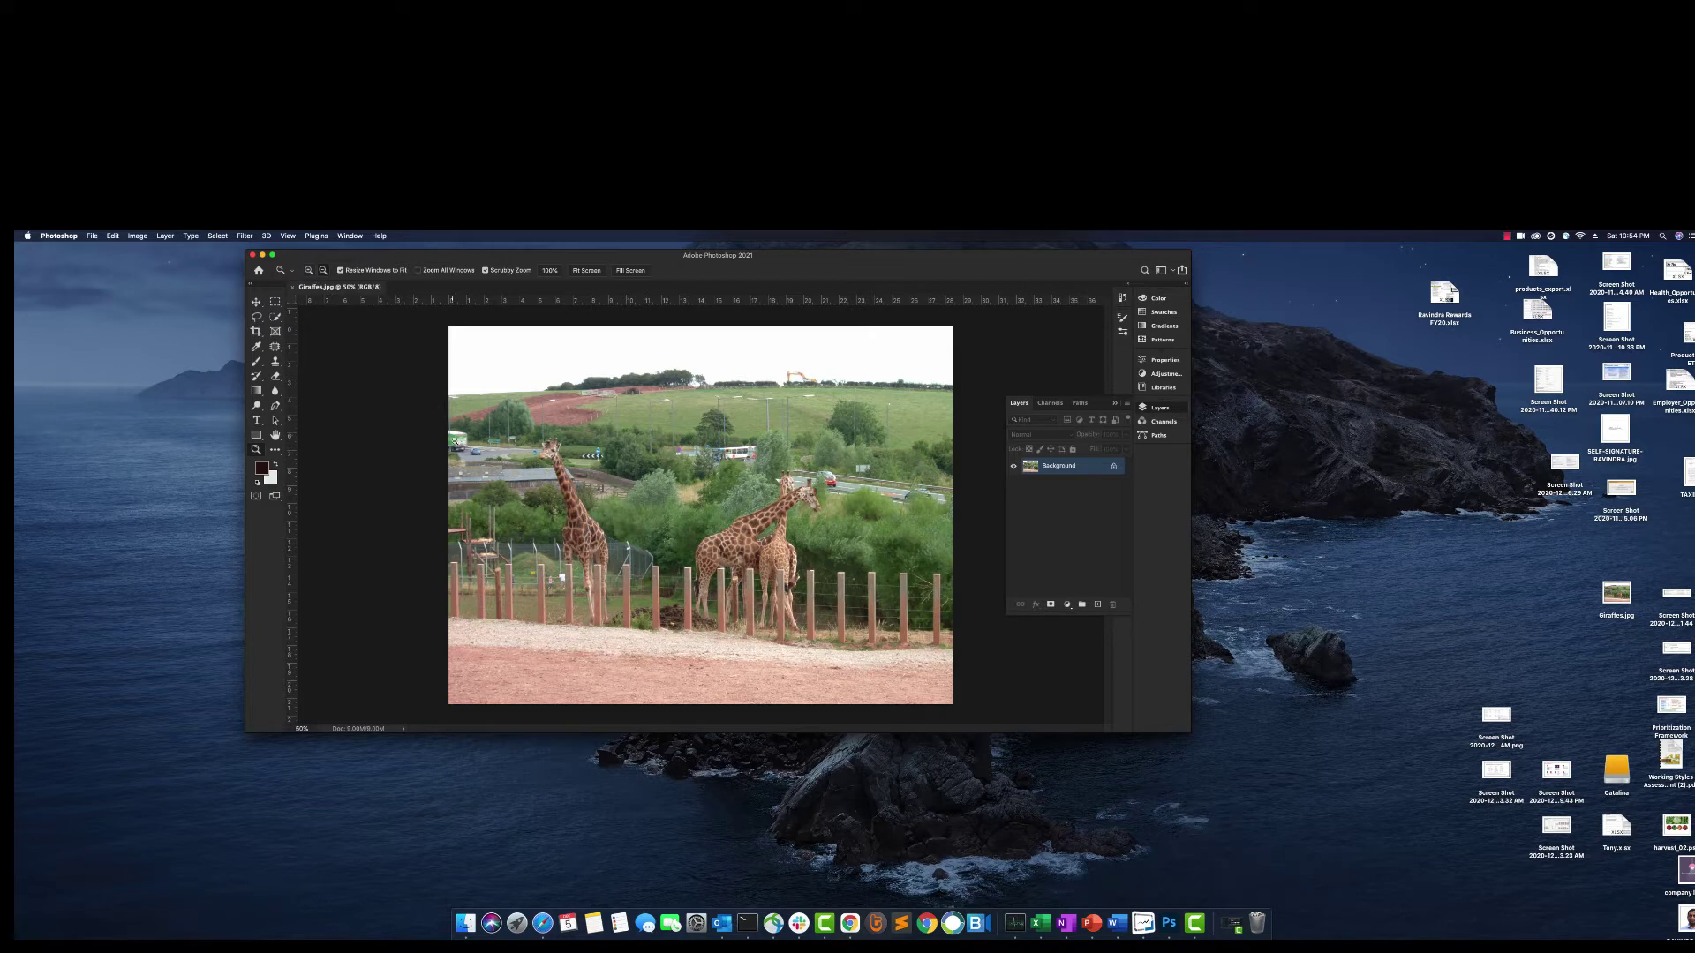
left_click(460, 446, "alt")
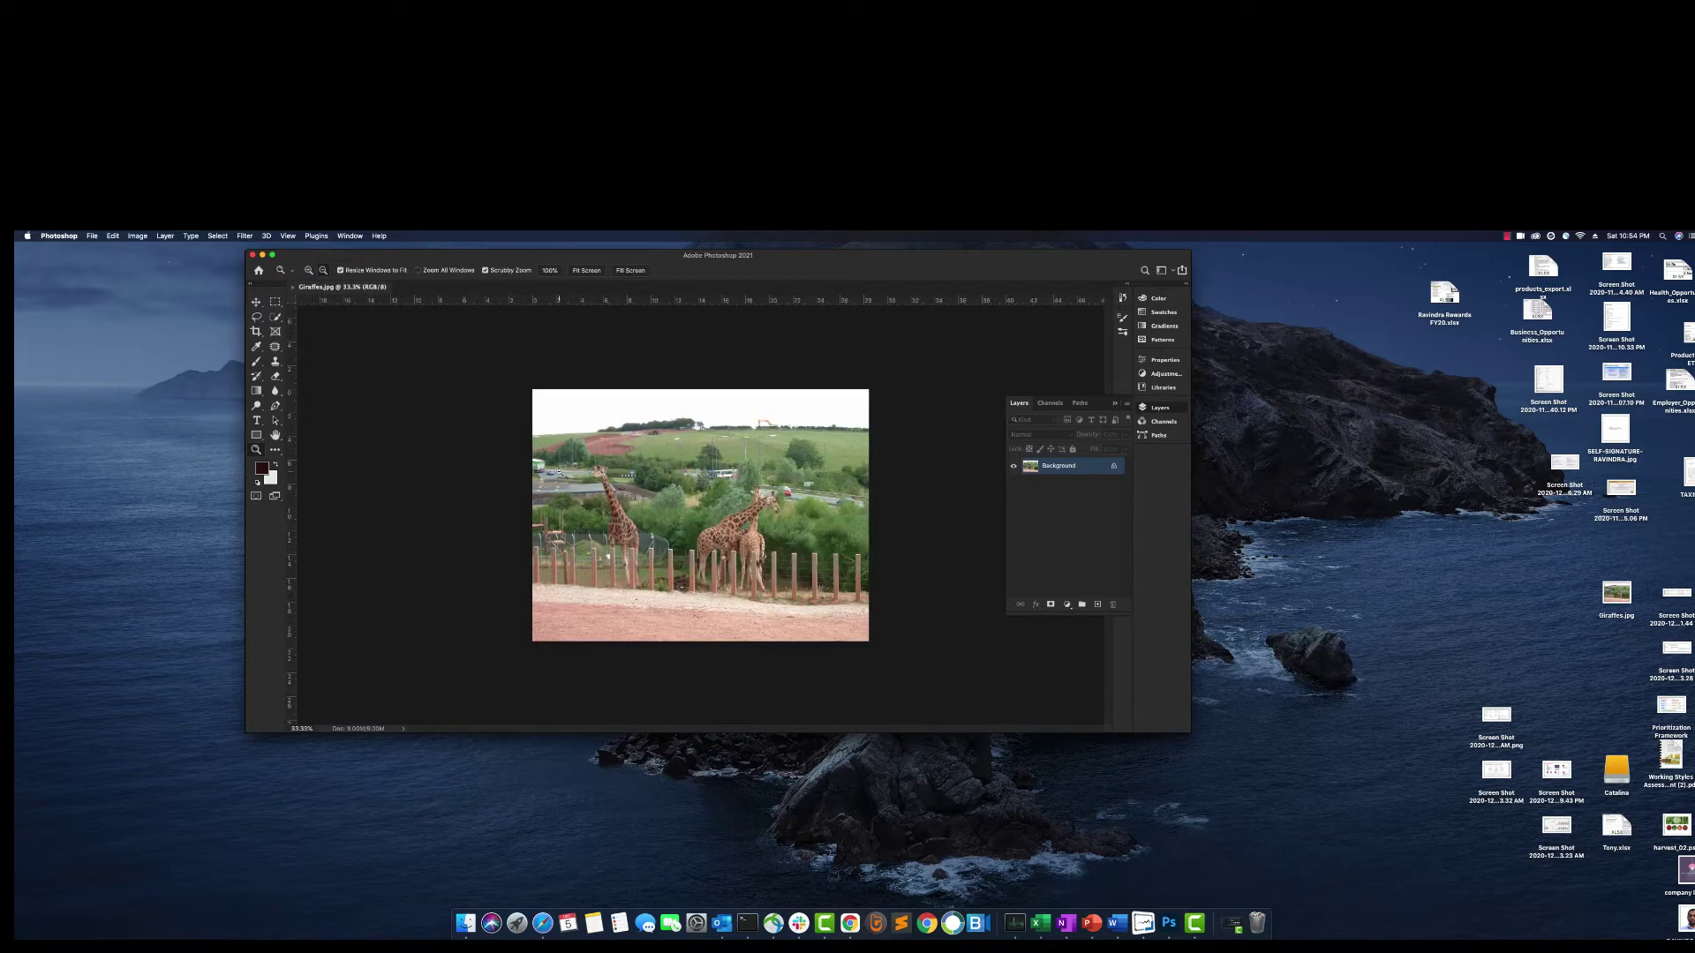
left_click(558, 472, "alt")
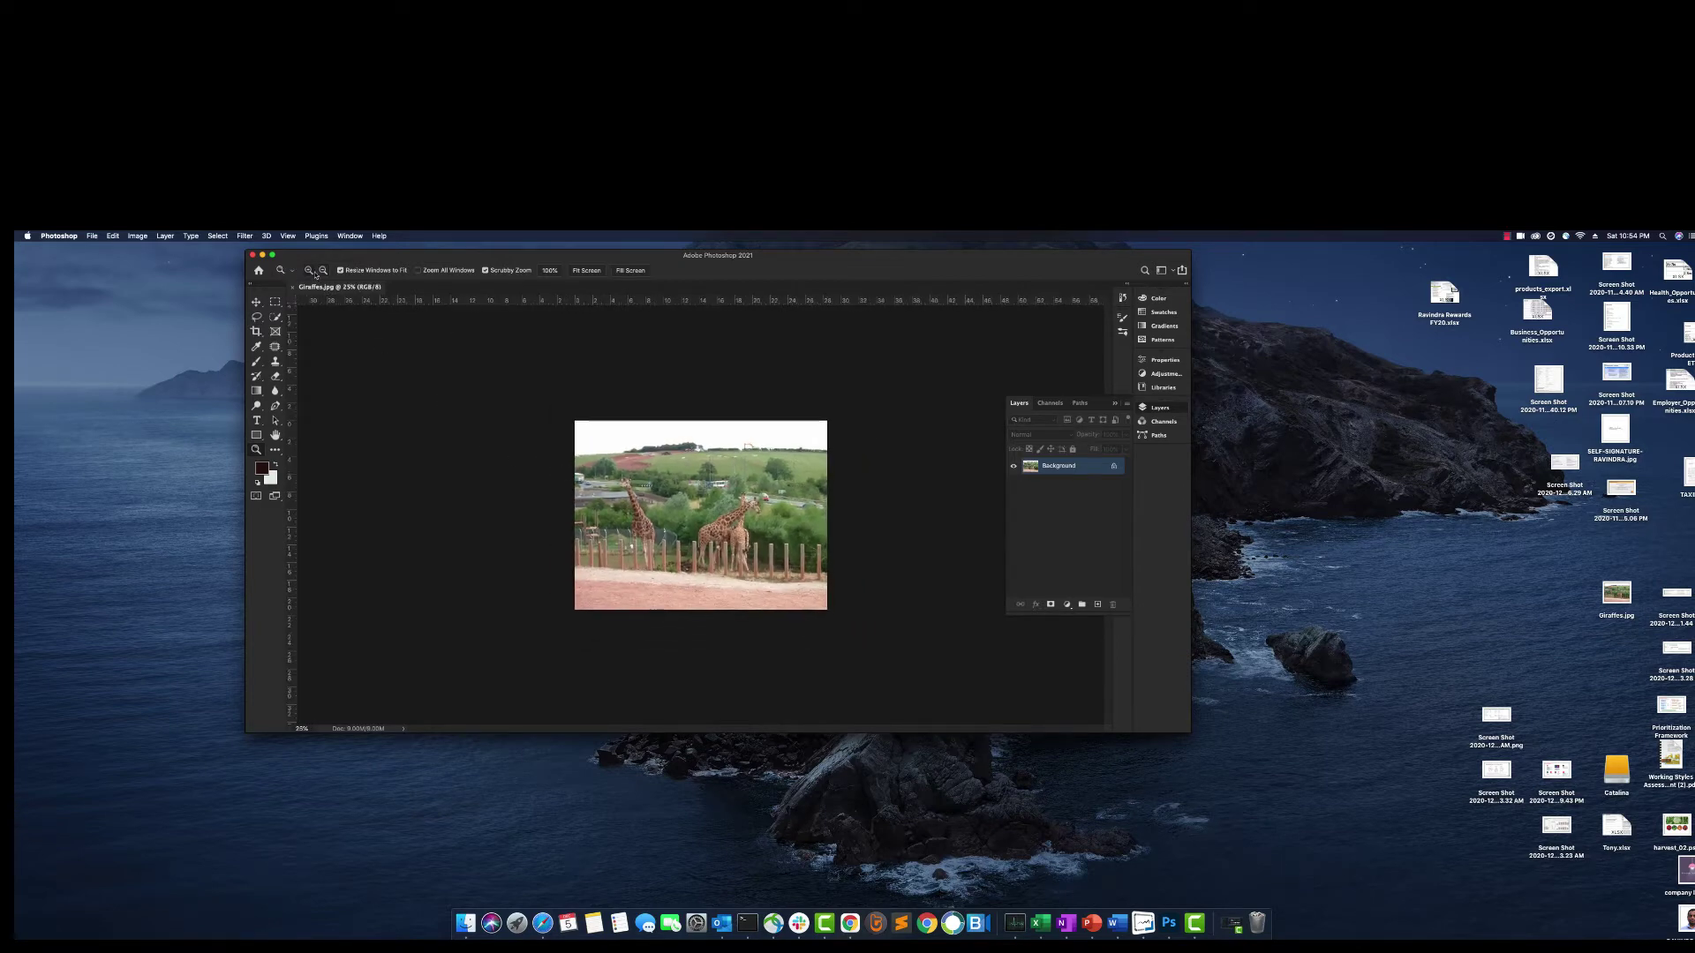
- Zoom back in to 200% on the delivery truck and blue car
left_click(590, 480)
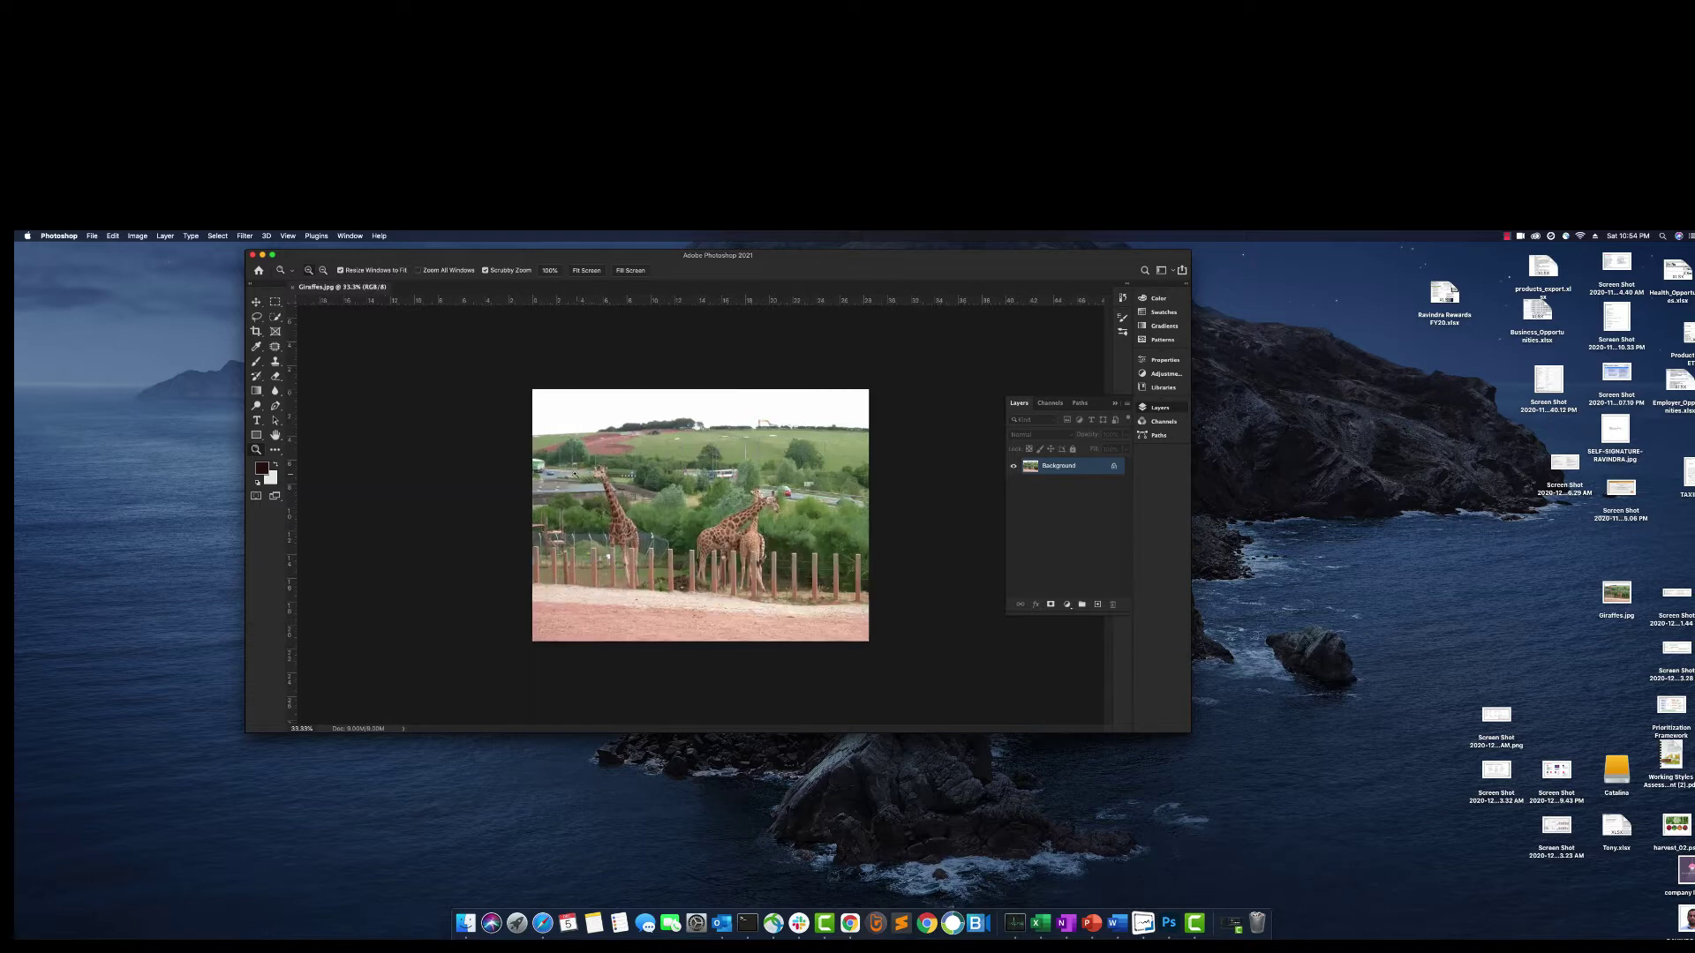
left_click(575, 474)
left_click(516, 452)
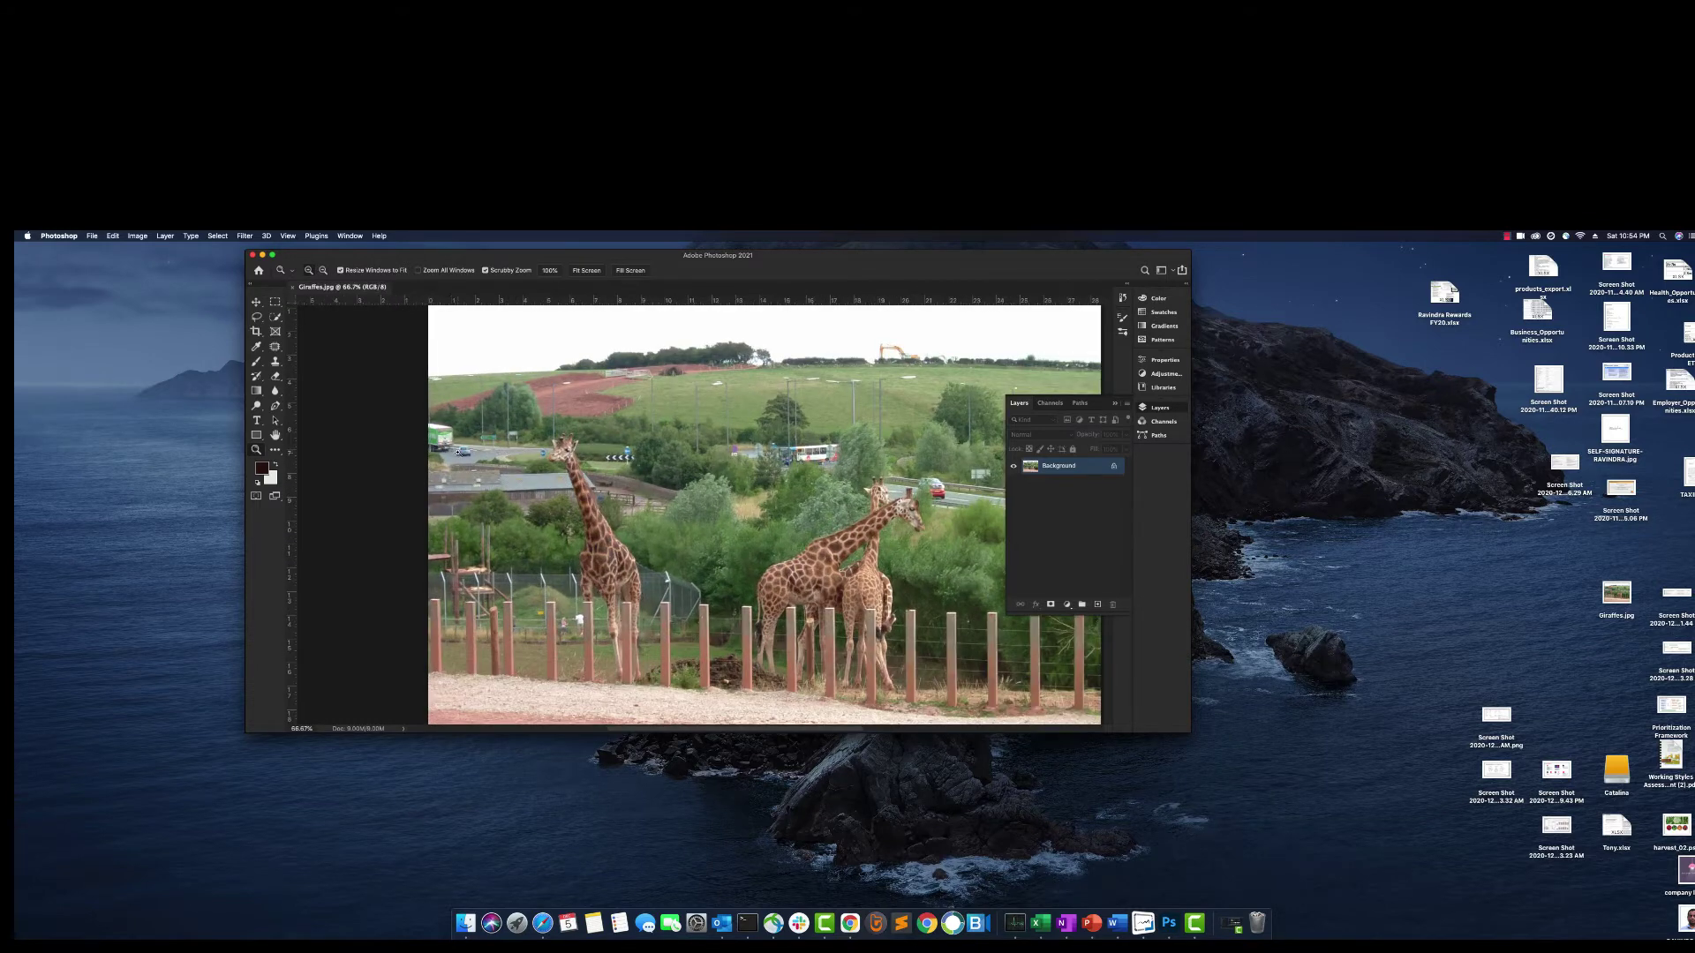
left_click(464, 452)
left_click(463, 452)
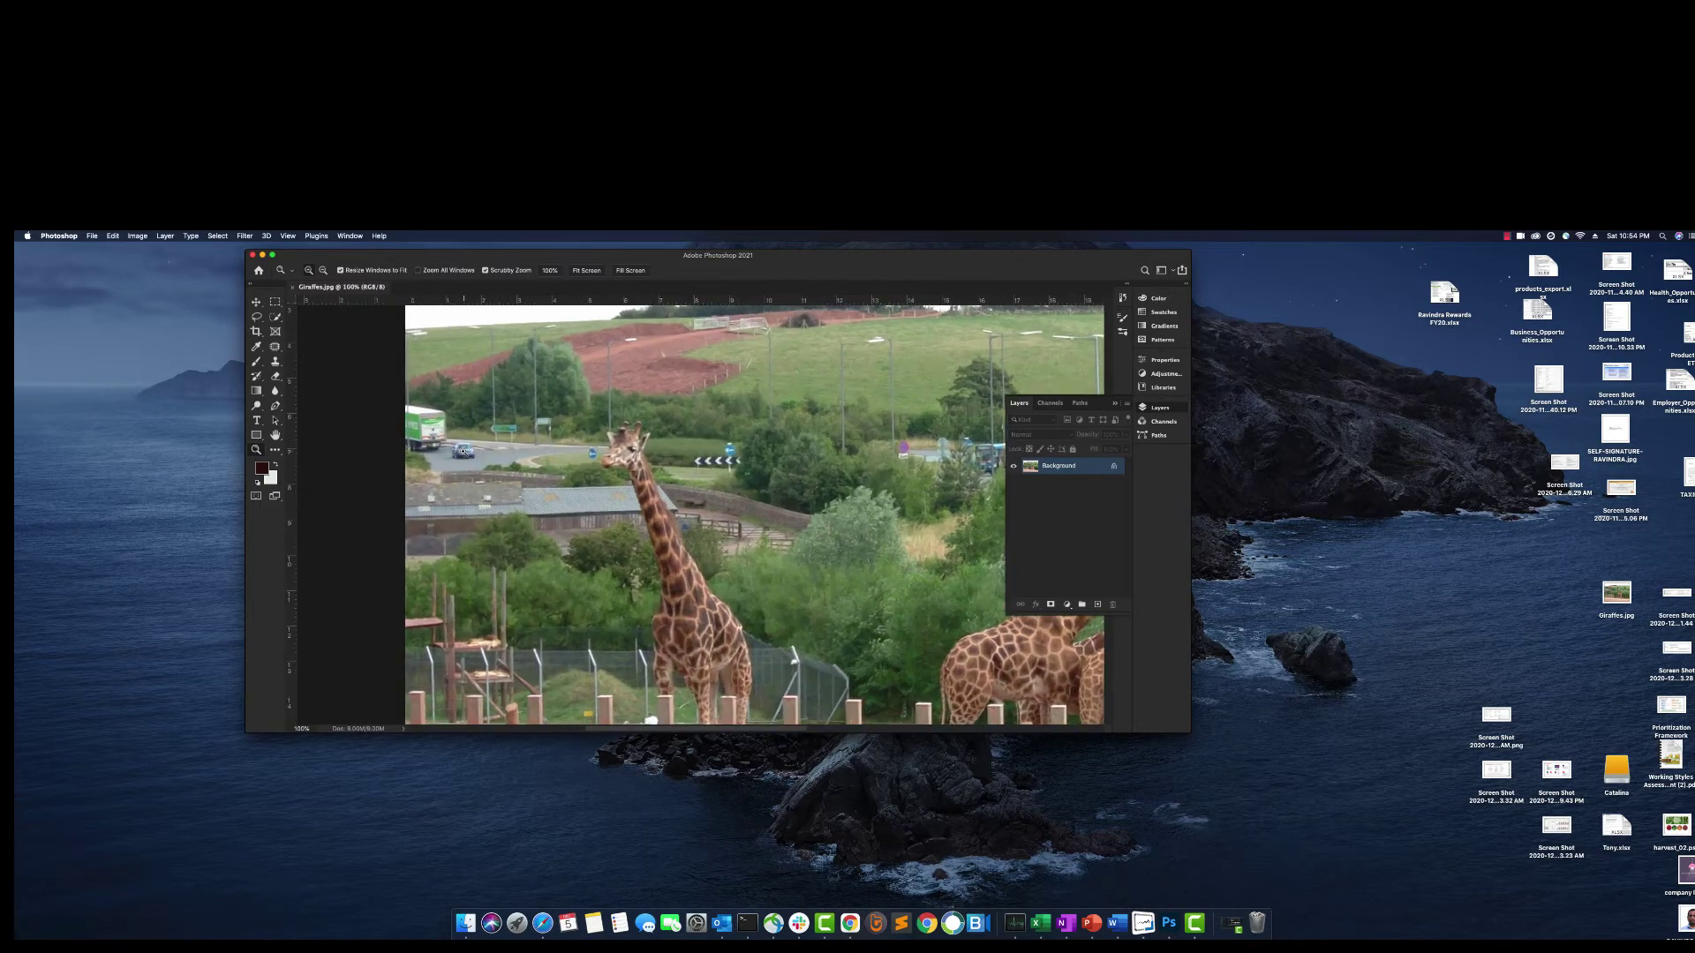
left_click(463, 452)
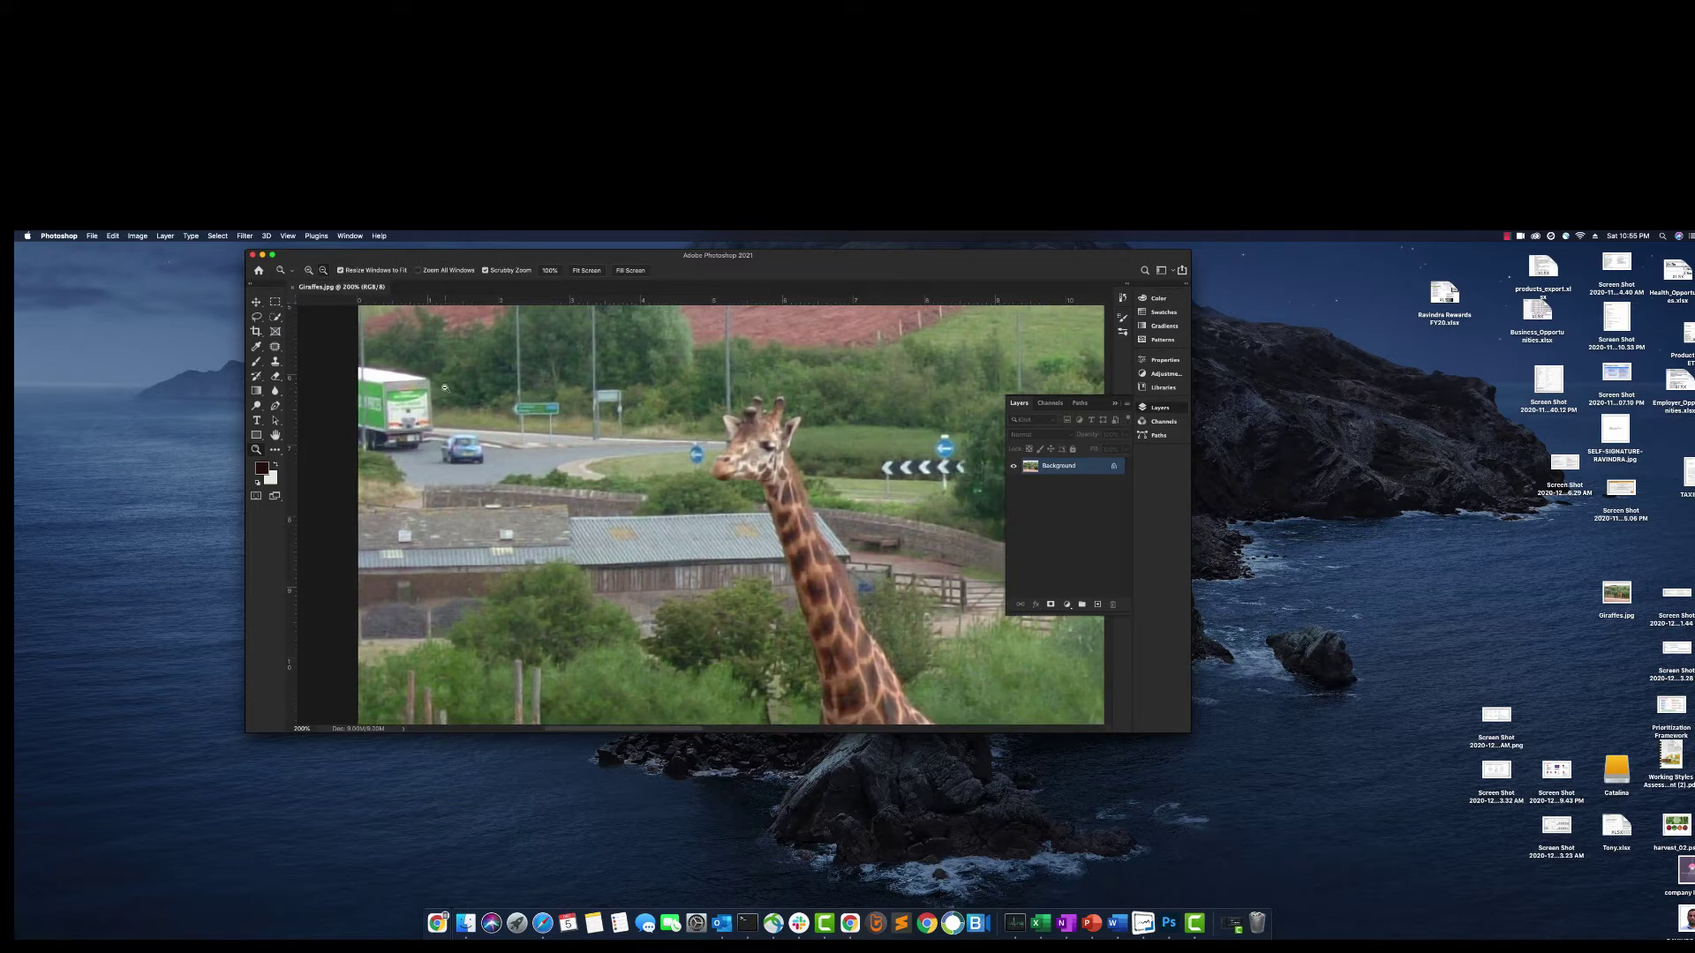
- Fit the photo to the window, then zoom to 200% on the hilltop excavator
key("super+minus")
key("super+minus")
left_click_drag(612, 401, 568, 427)
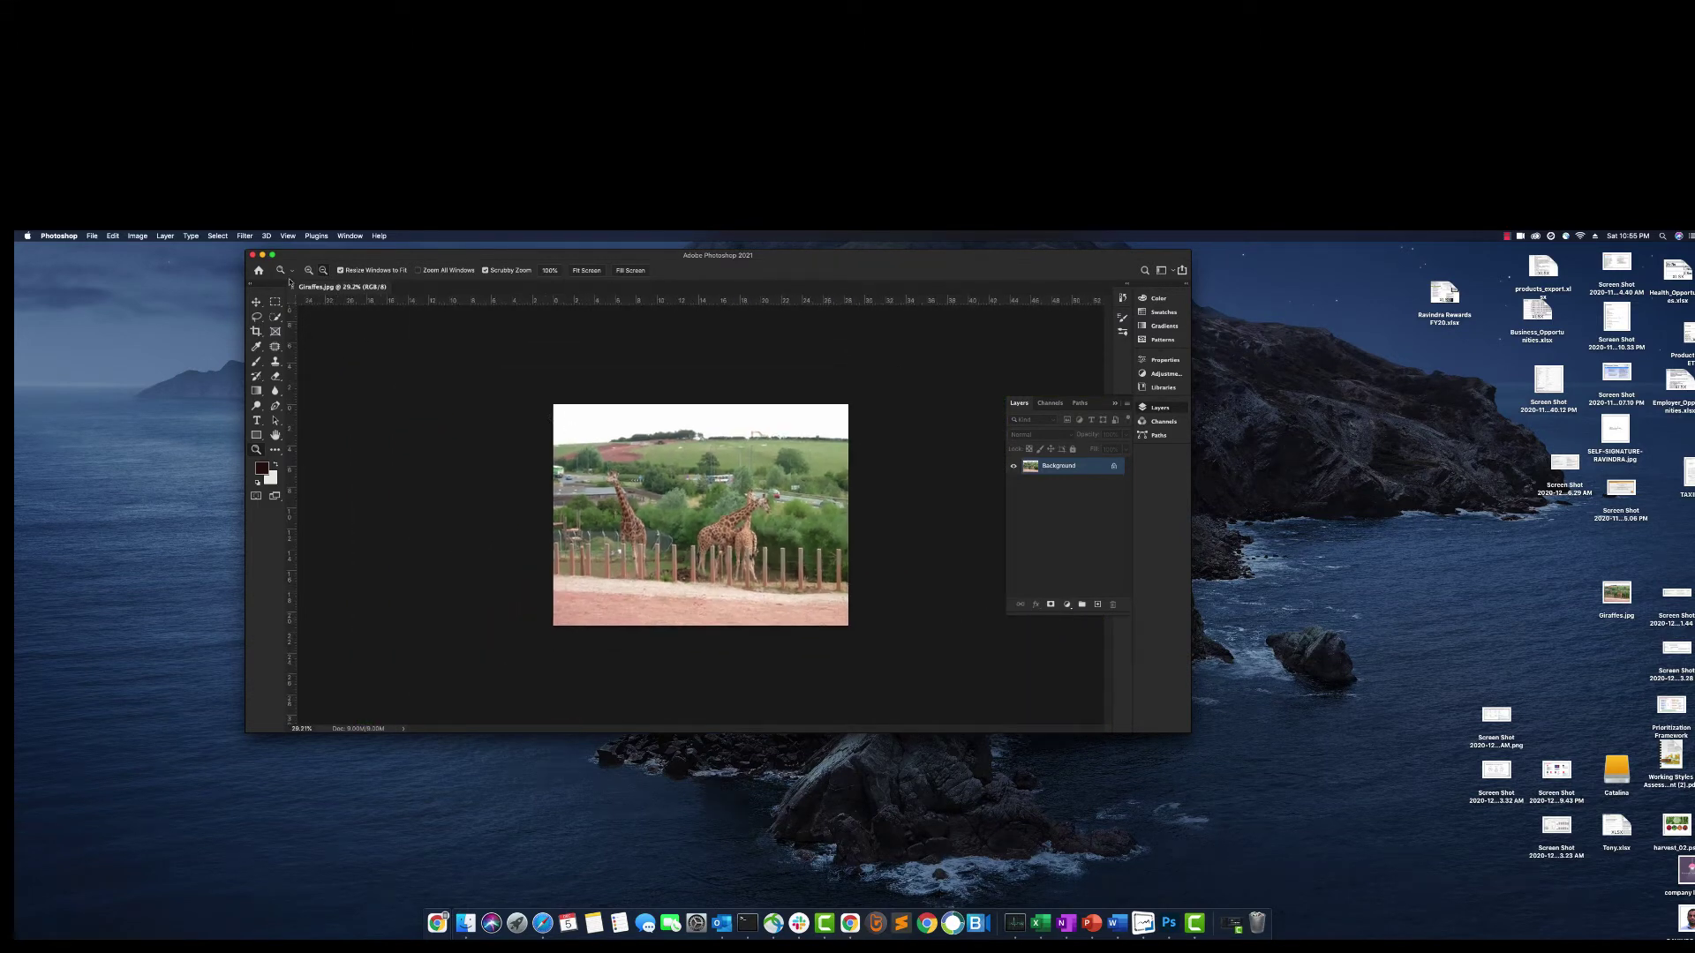
left_click(620, 444)
left_click(620, 444)
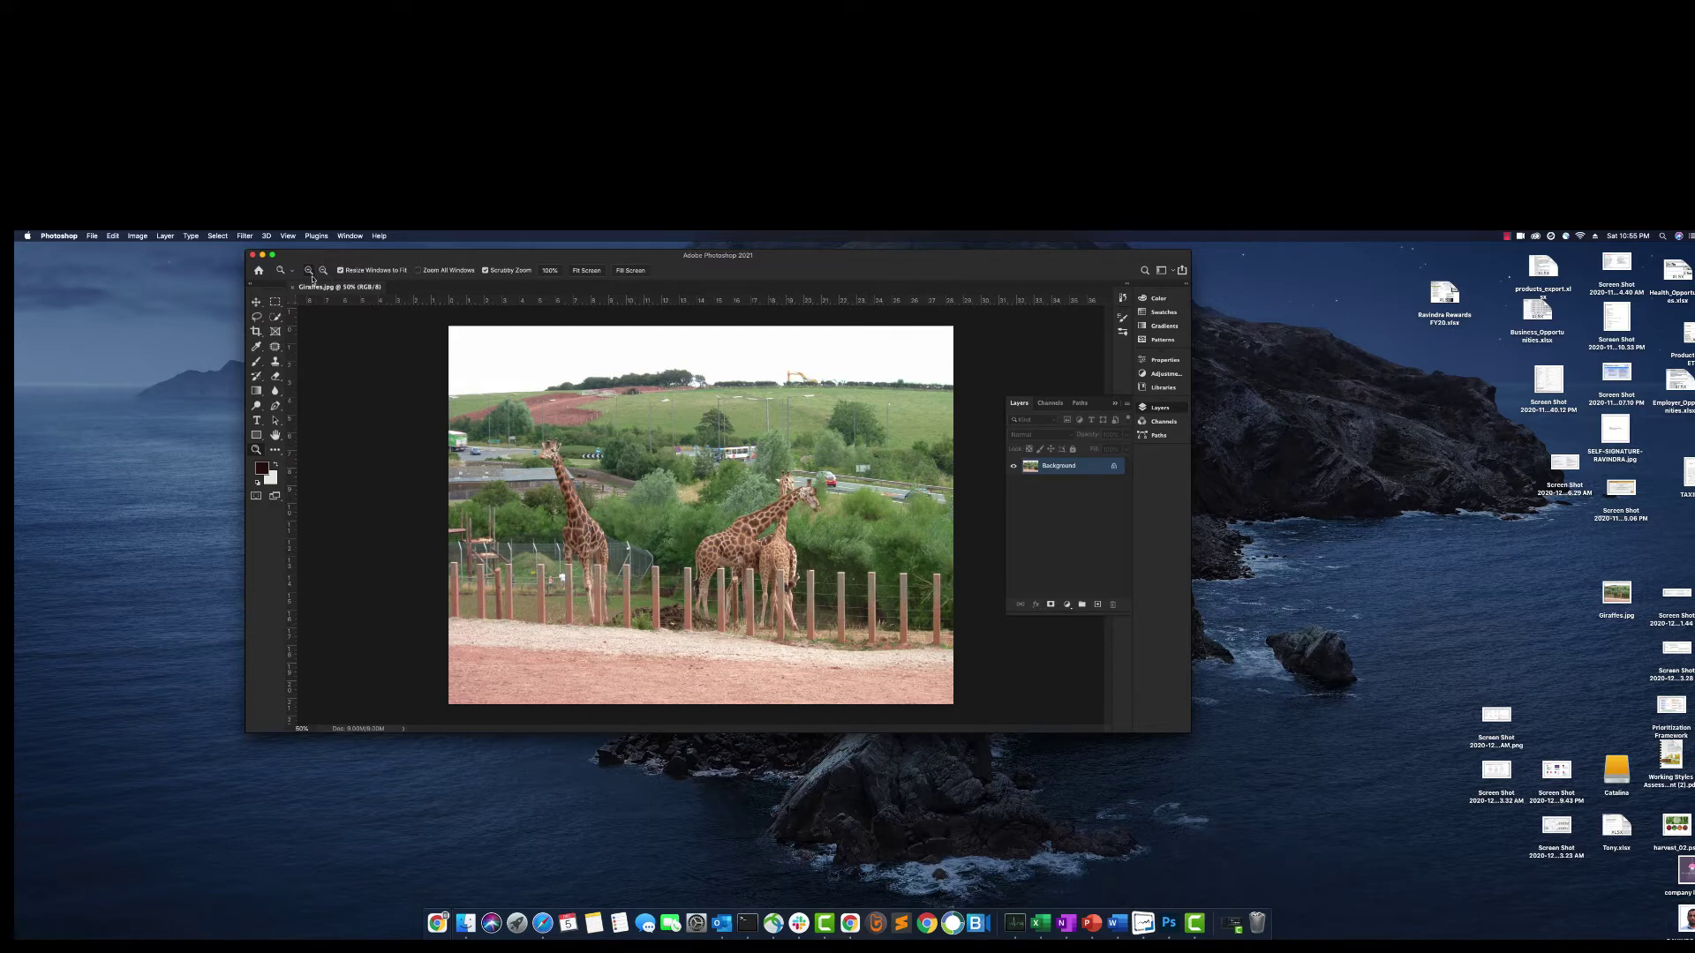
left_click(804, 378)
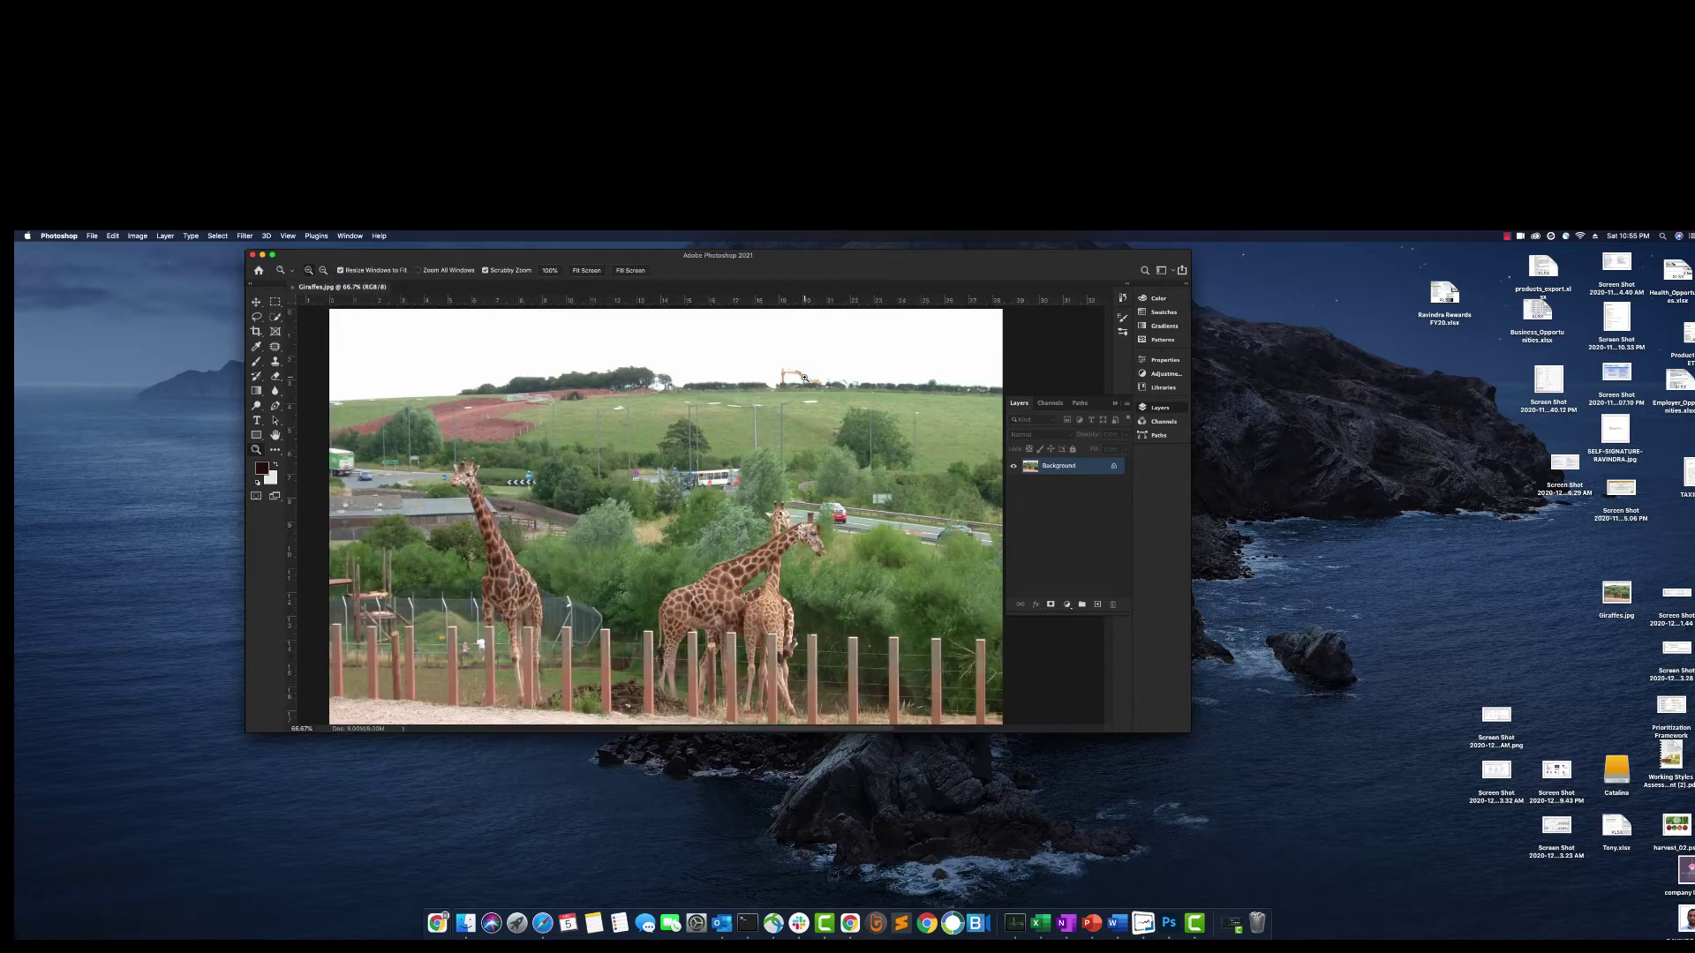
left_click(804, 377)
mouse_move(804, 378)
left_mouse_down()
mouse_move(764, 385)
mouse_move(792, 362)
left_mouse_up()
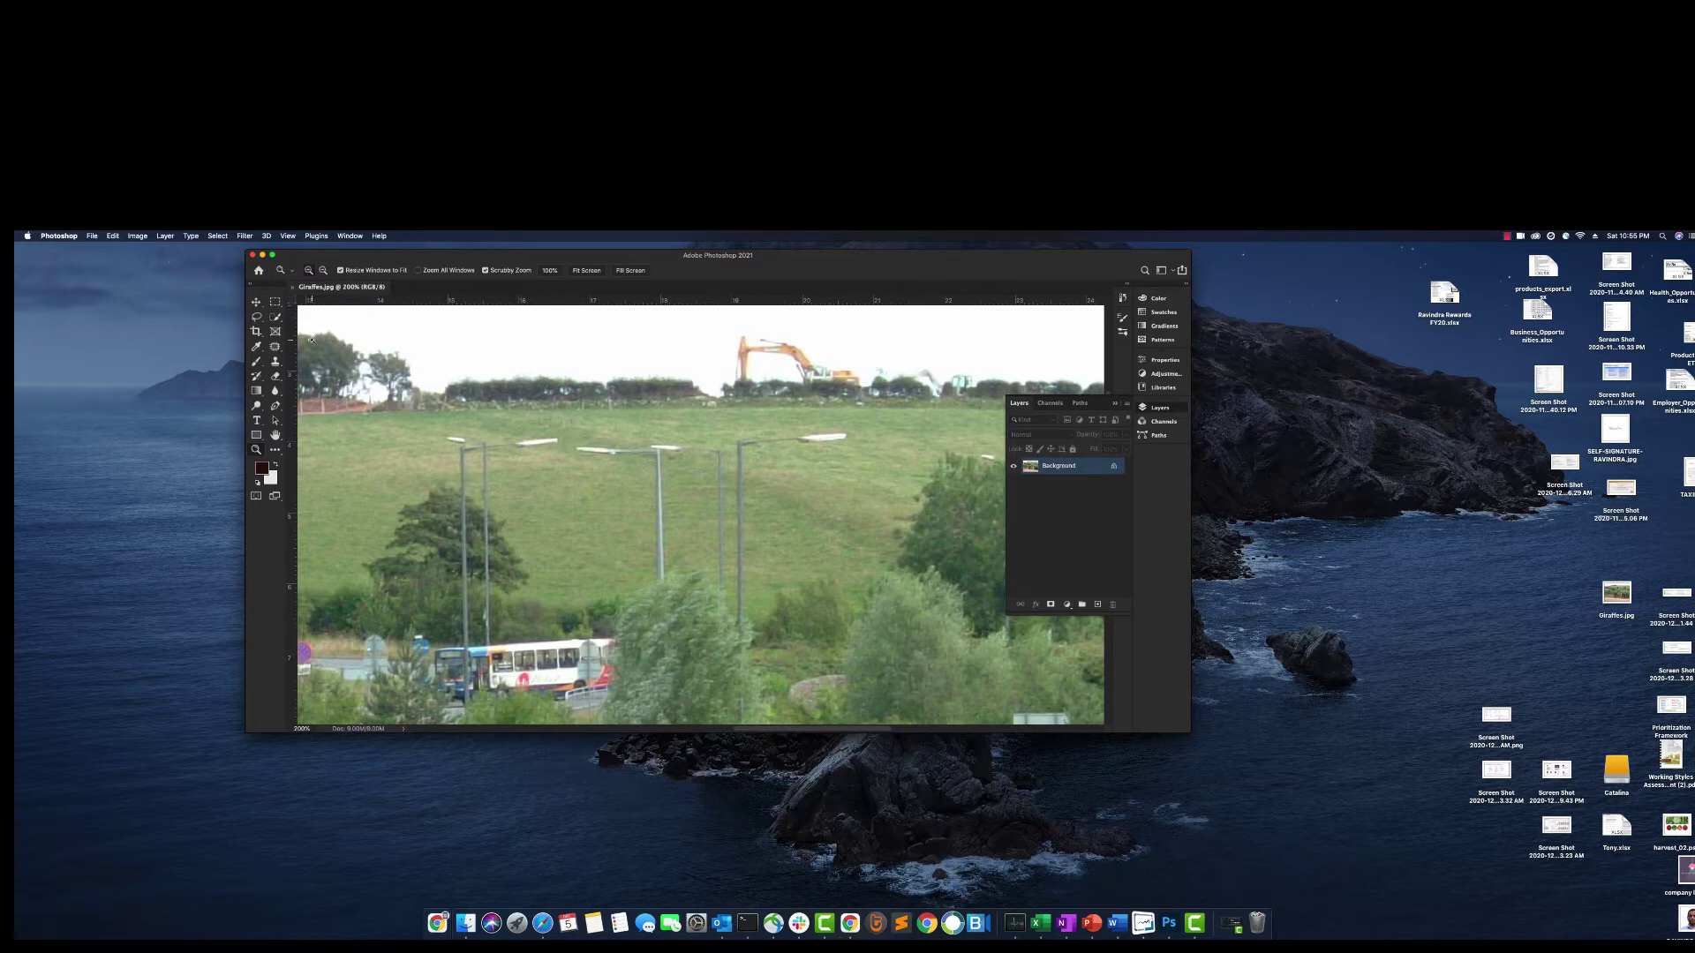
- Trace a Lasso selection around the orange excavator, deselecting and redrawing the first attempt
left_click(257, 317)
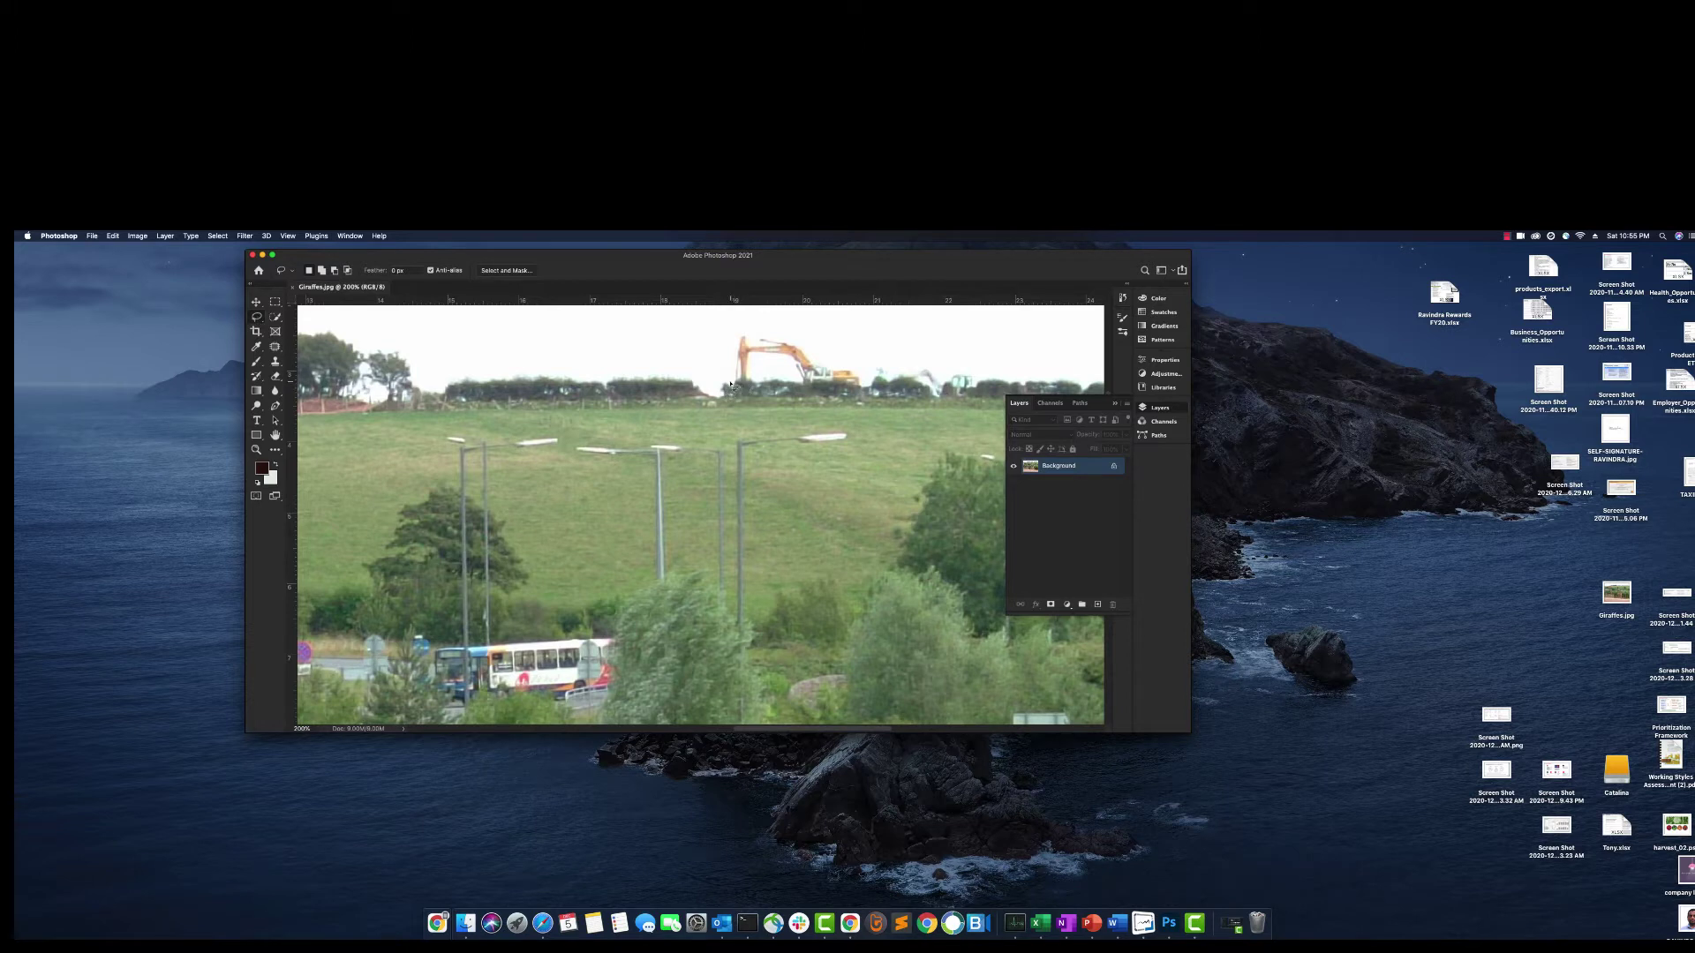
mouse_move(726, 359)
left_mouse_down()
mouse_move(761, 332)
mouse_move(843, 356)
mouse_move(864, 388)
mouse_move(725, 384)
left_mouse_up()
left_click(217, 236)
left_click(229, 257)
mouse_move(740, 334)
left_mouse_down()
mouse_move(742, 382)
mouse_move(866, 380)
mouse_move(770, 331)
mouse_move(740, 340)
left_mouse_up()
left_click(113, 236)
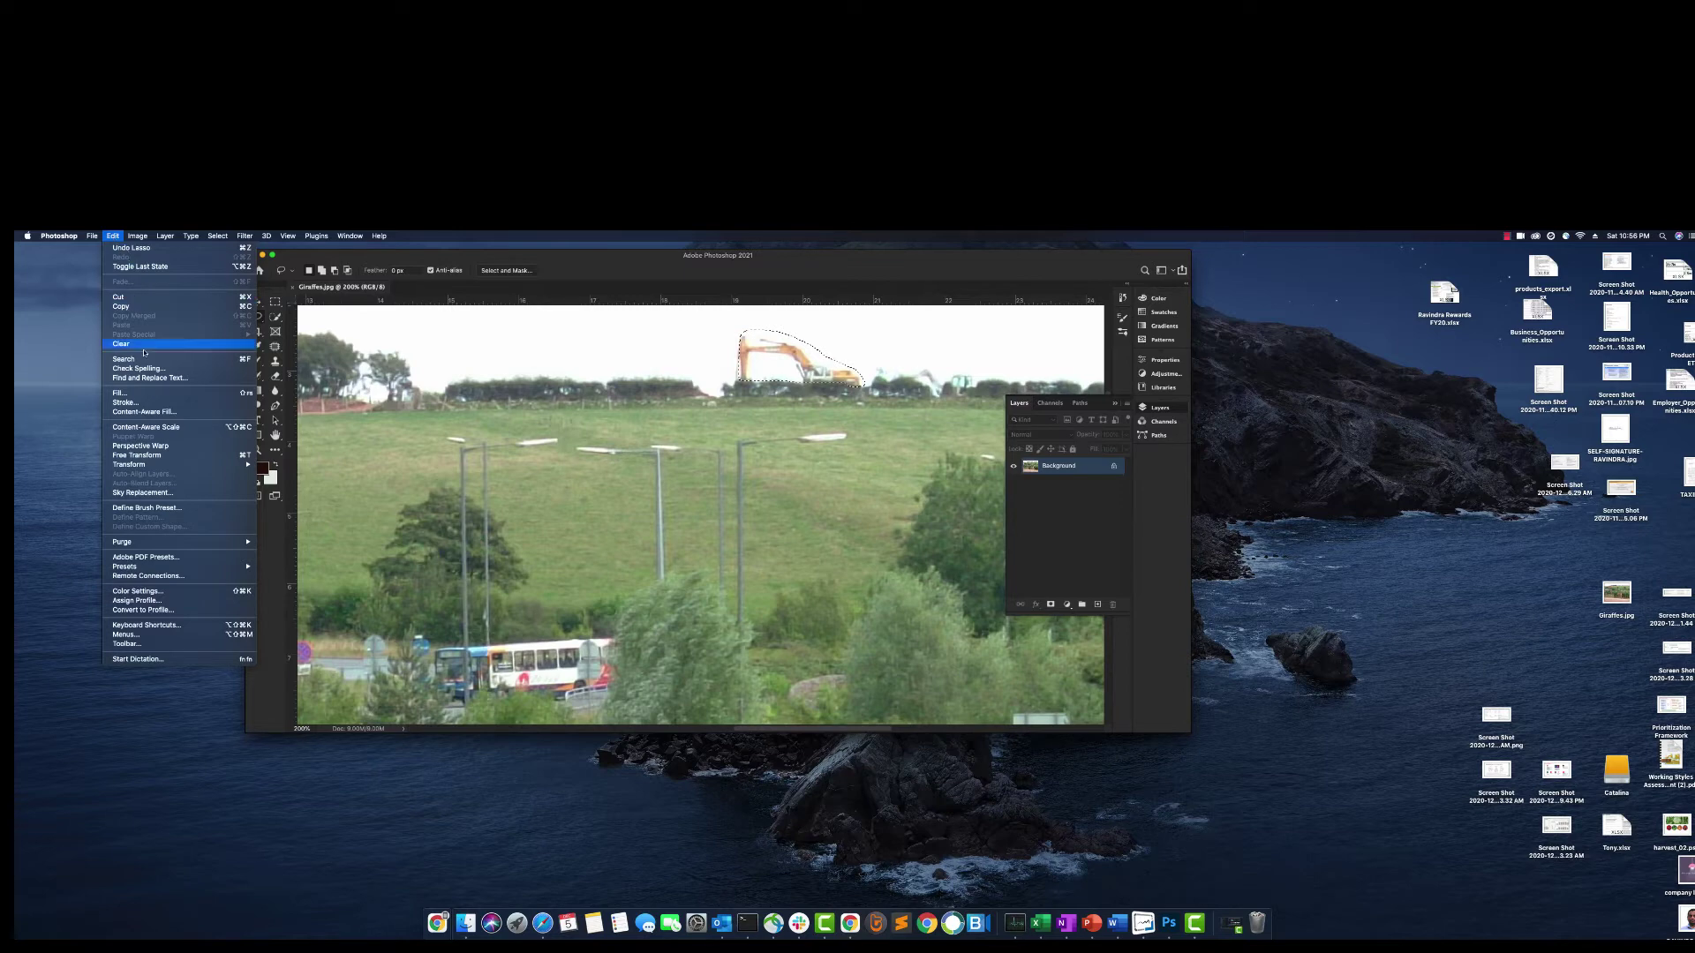
- Fill the excavator selection with Content-Aware contents, then deselect
left_click(142, 392)
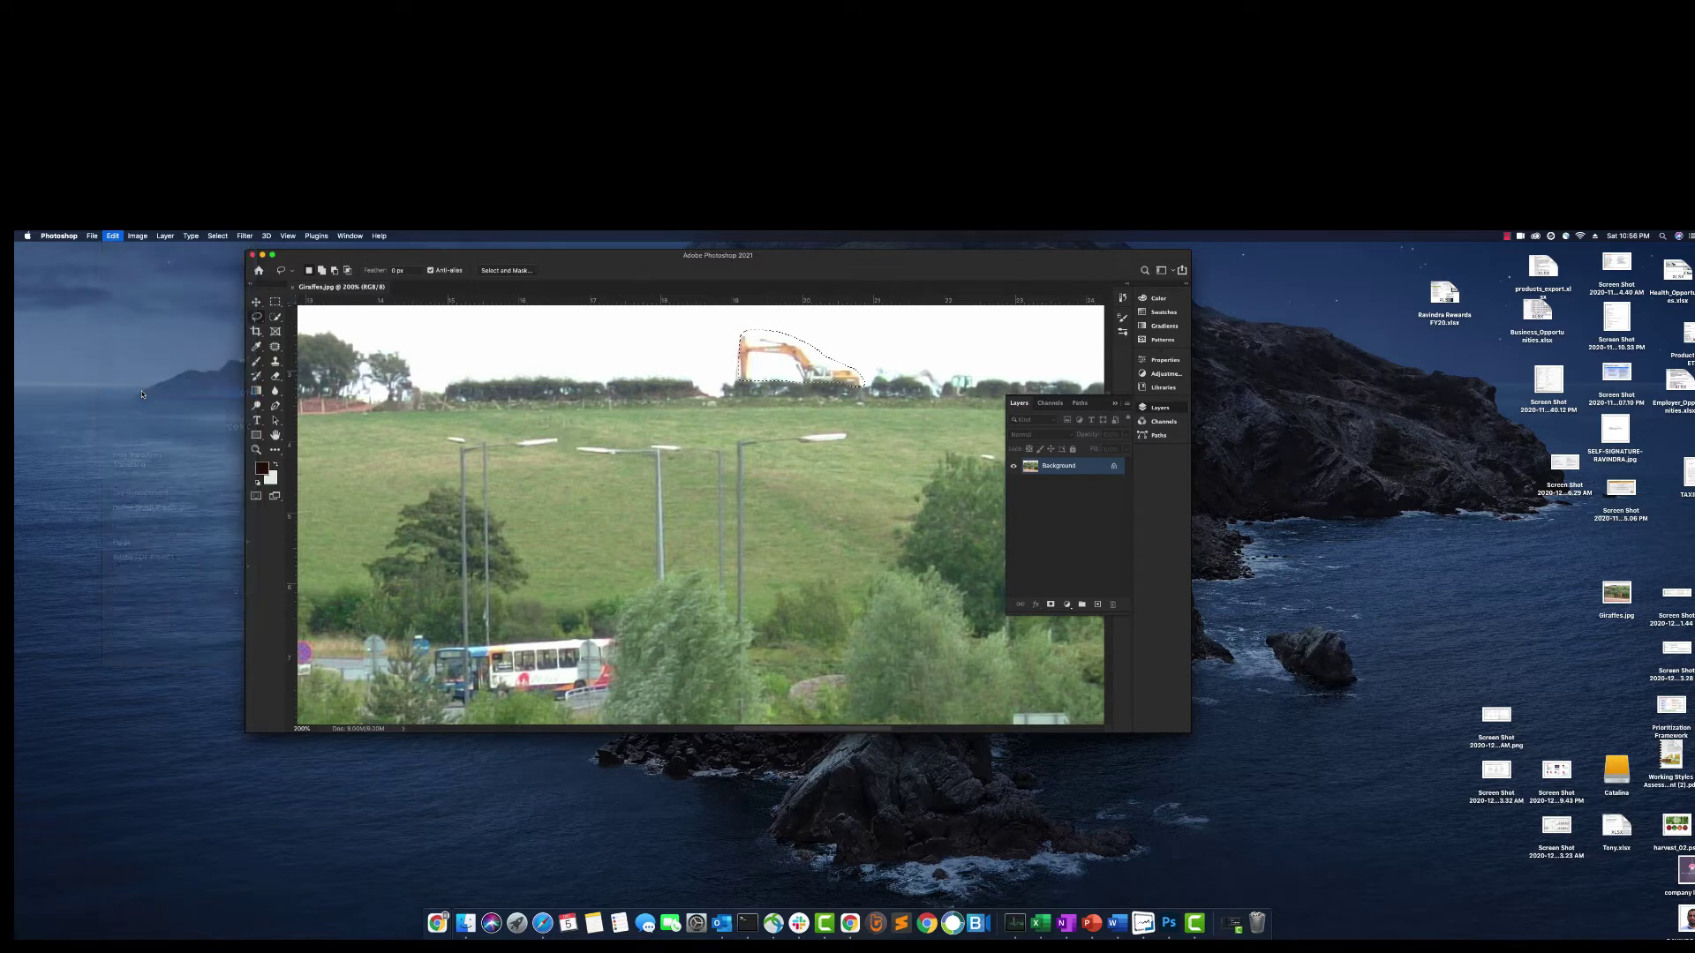
left_click(479, 441)
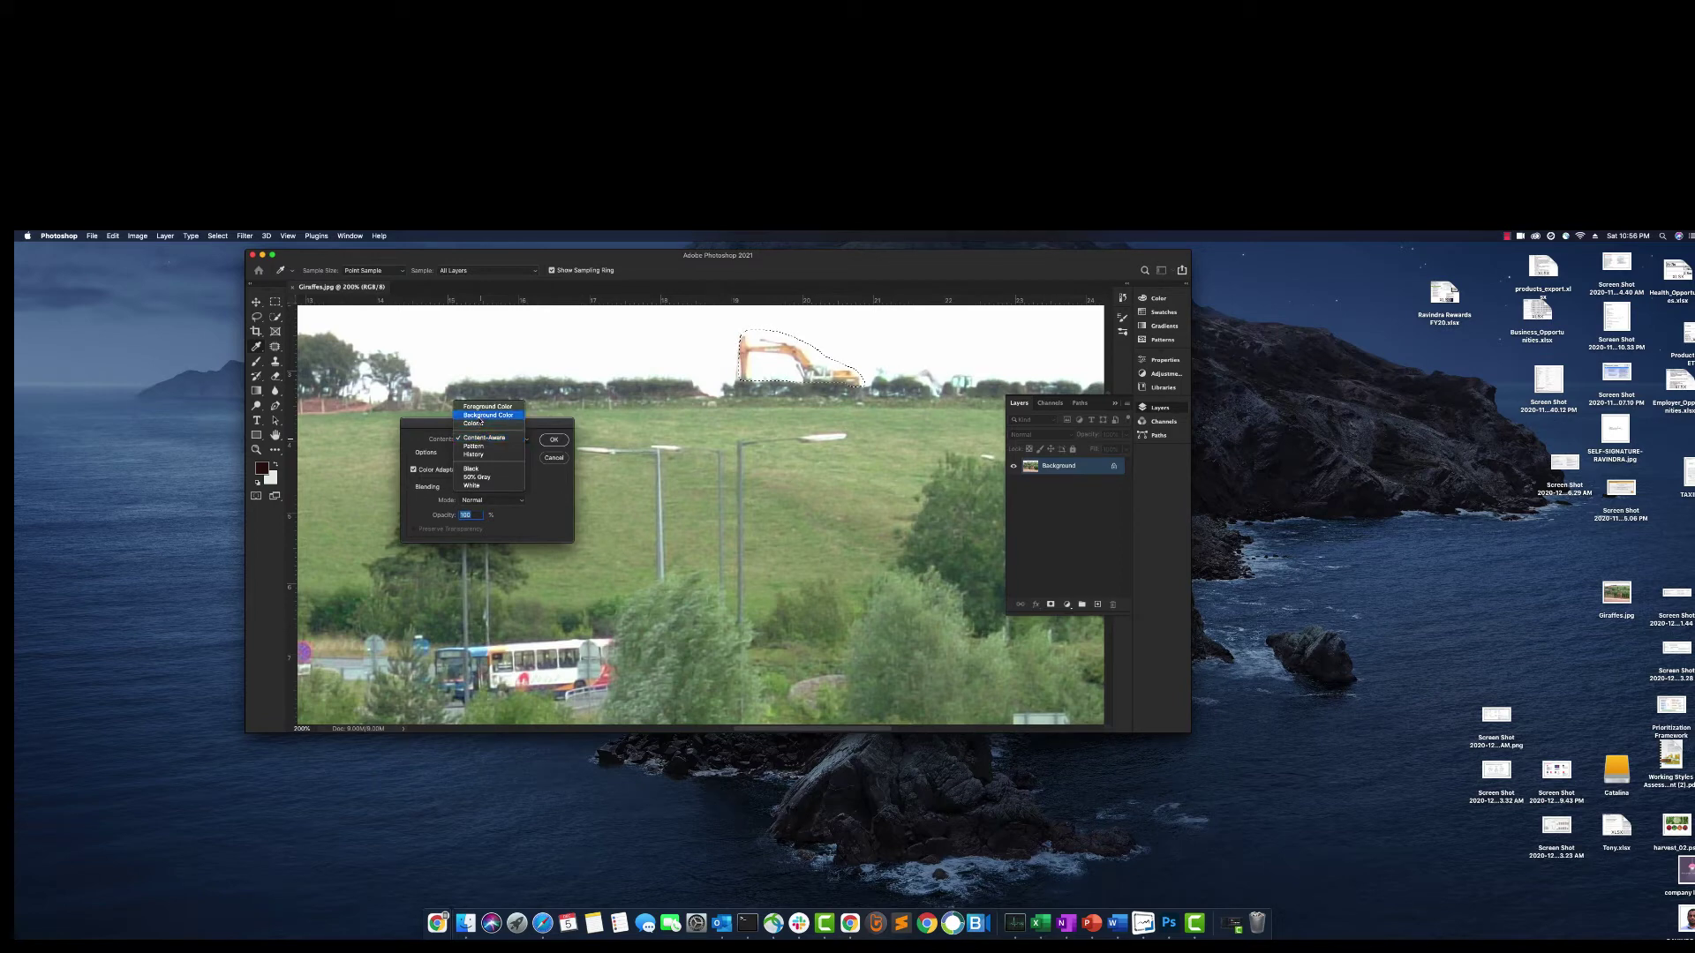
left_click(482, 438)
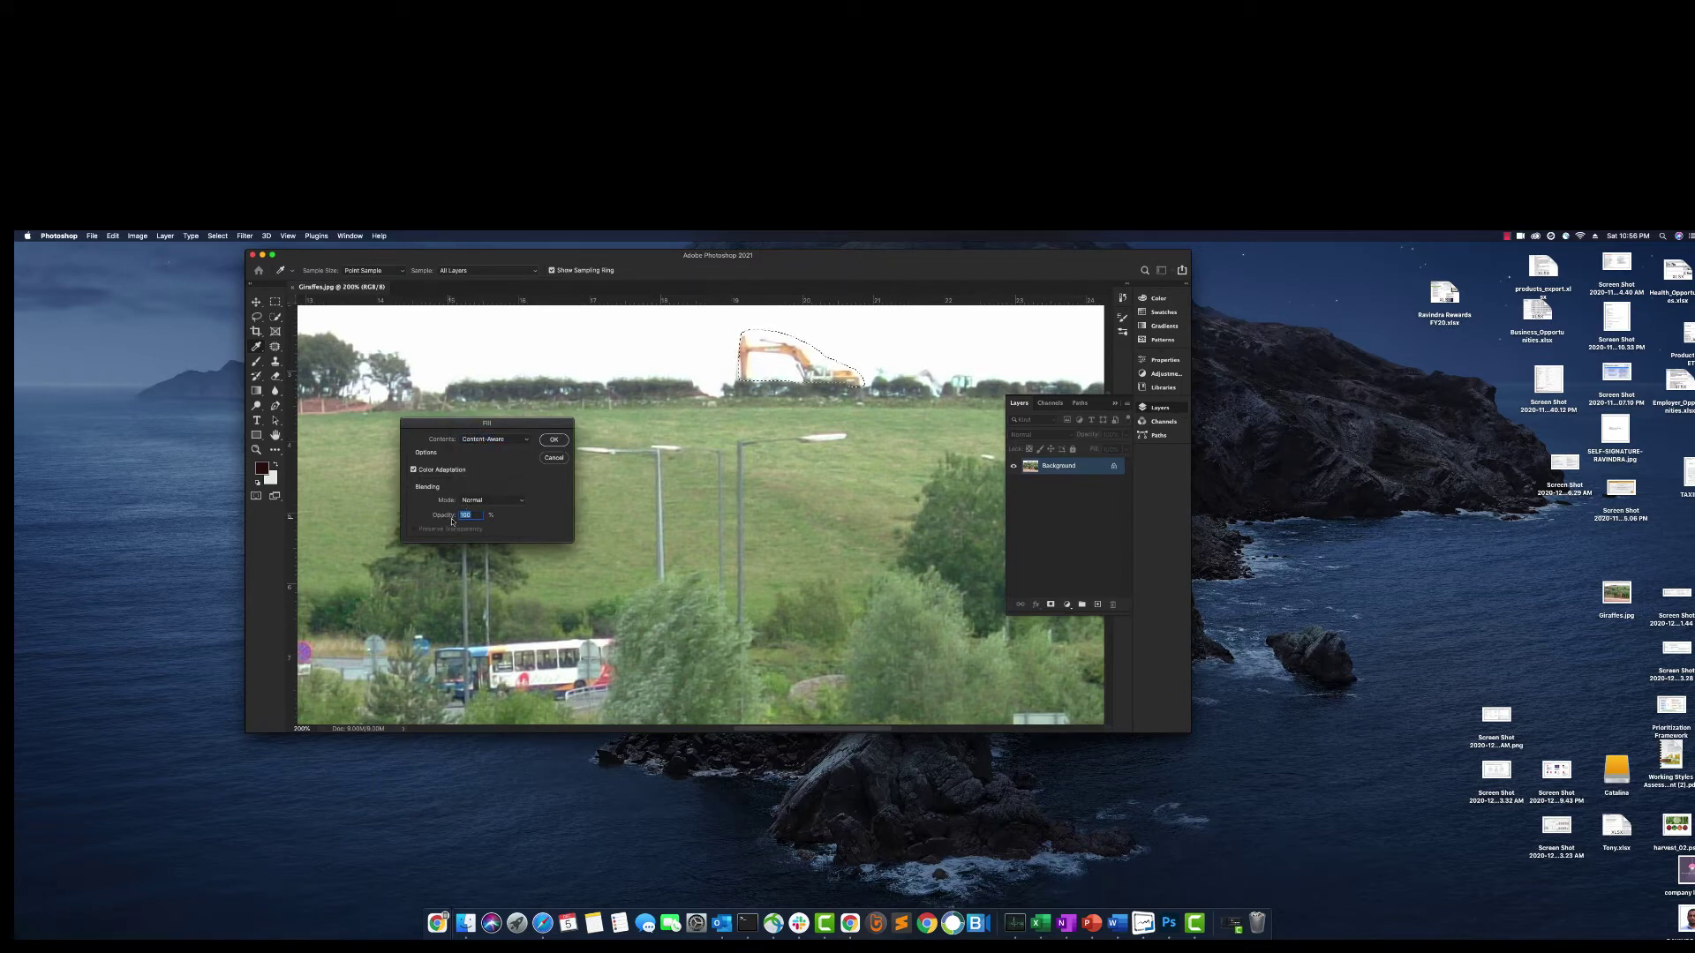
left_click(550, 440)
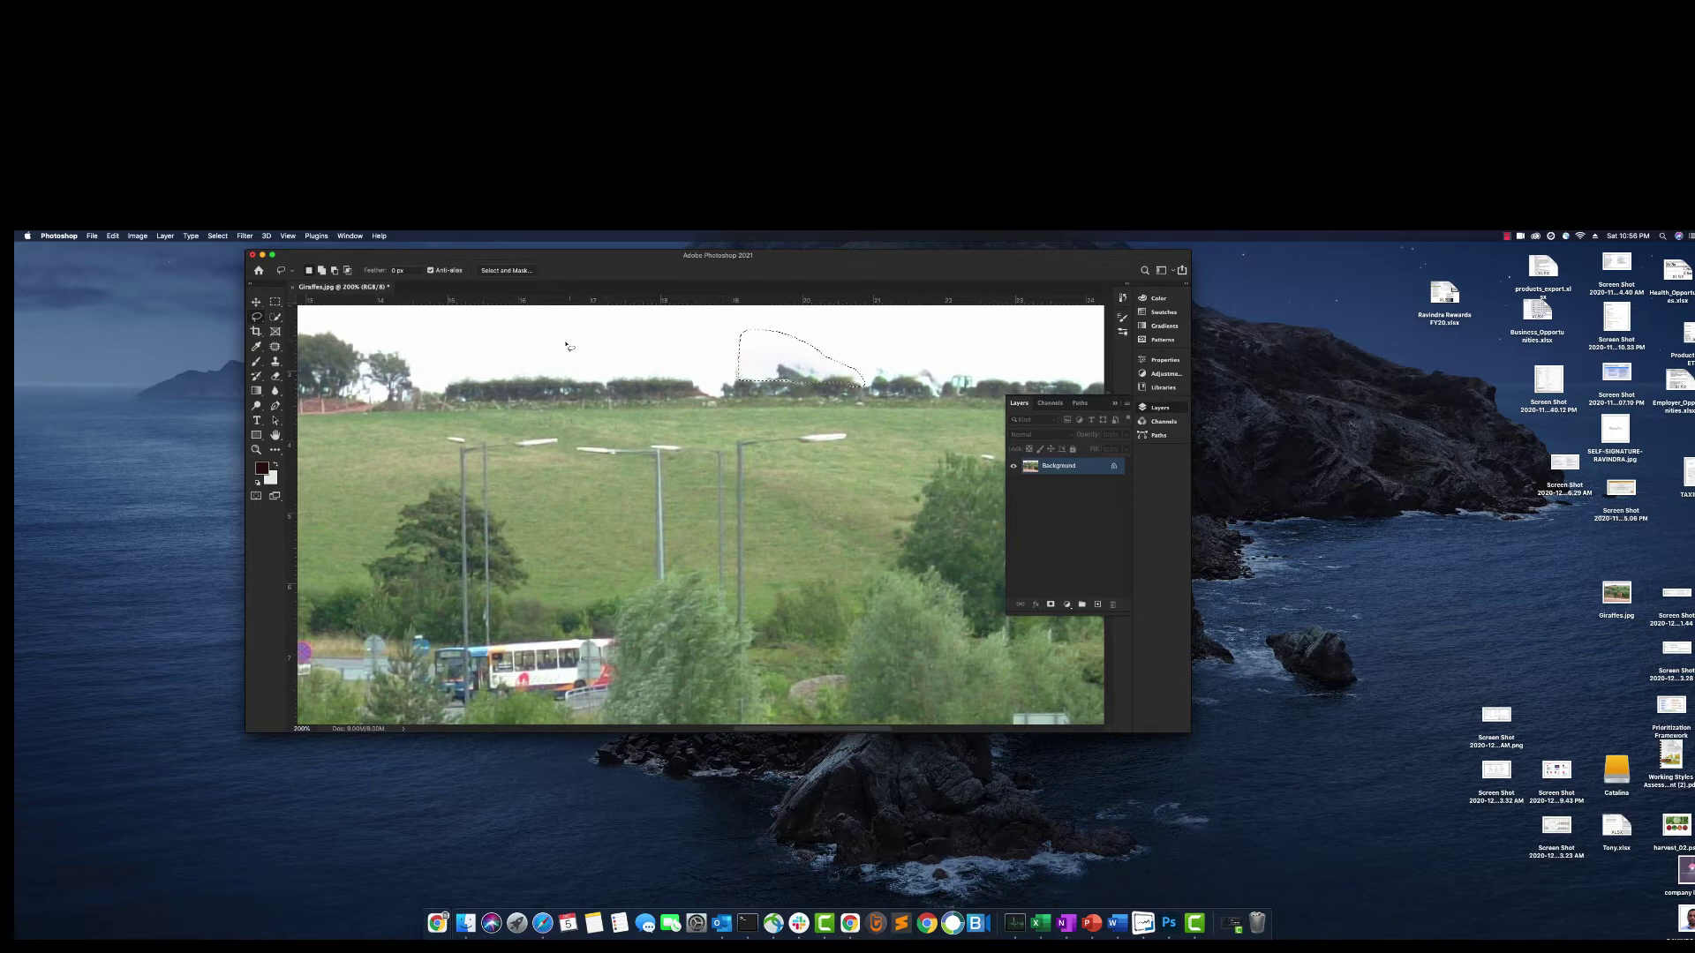
left_click(217, 235)
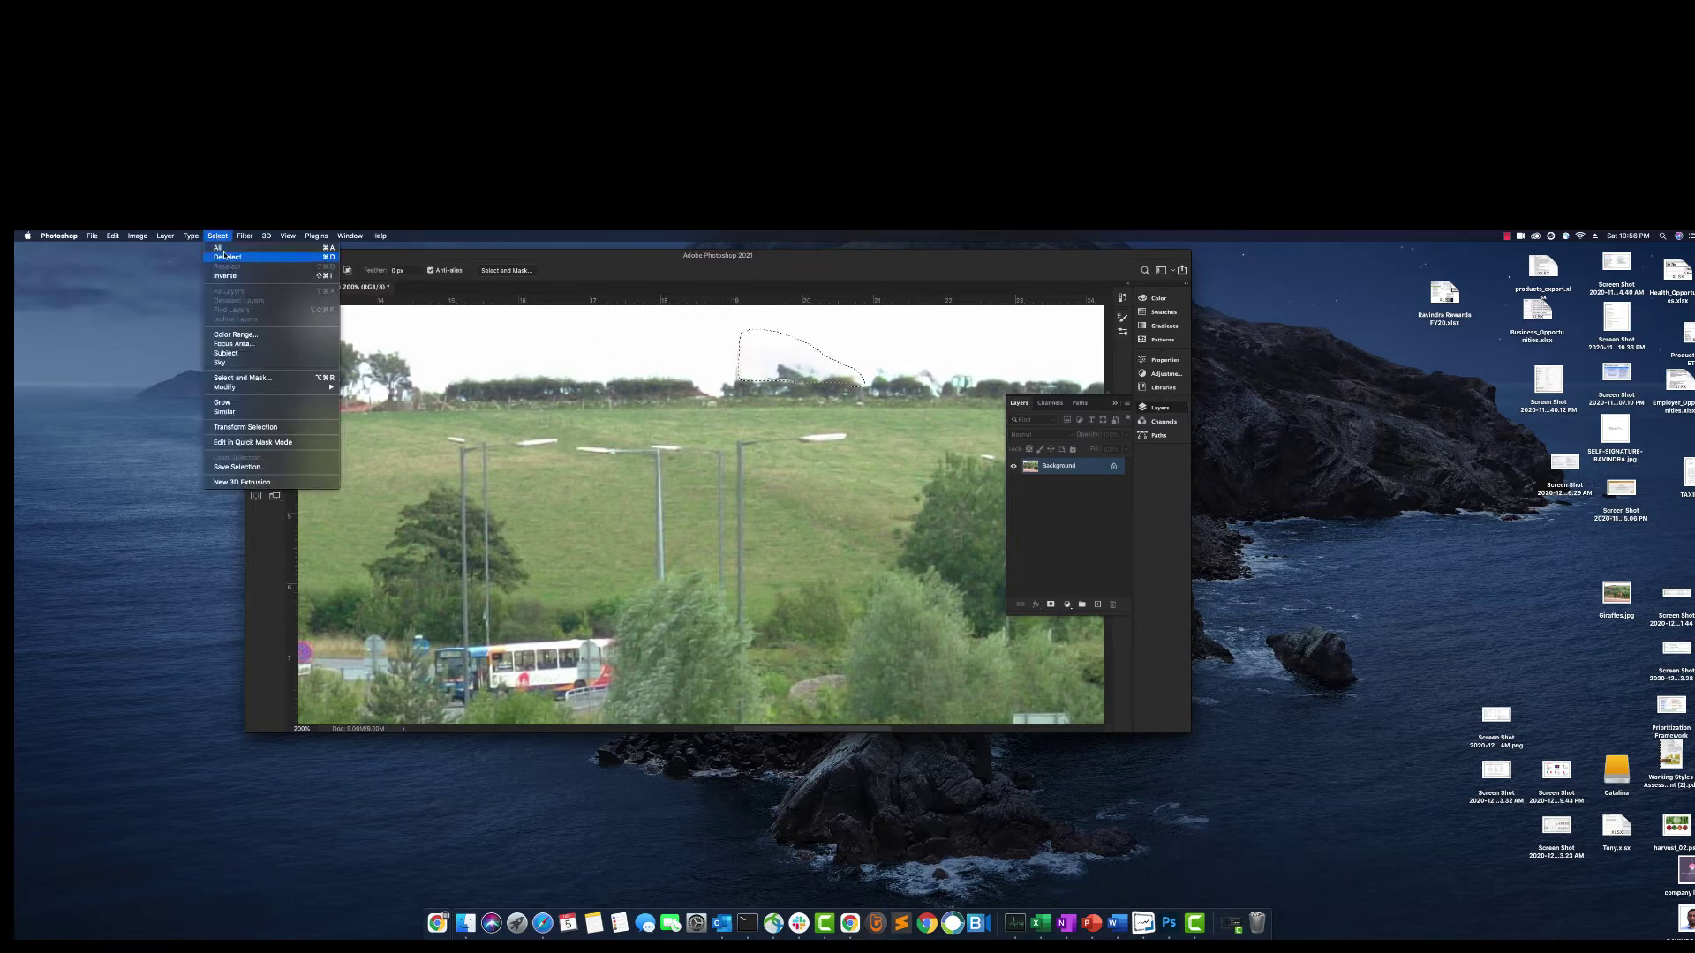
left_click(322, 265)
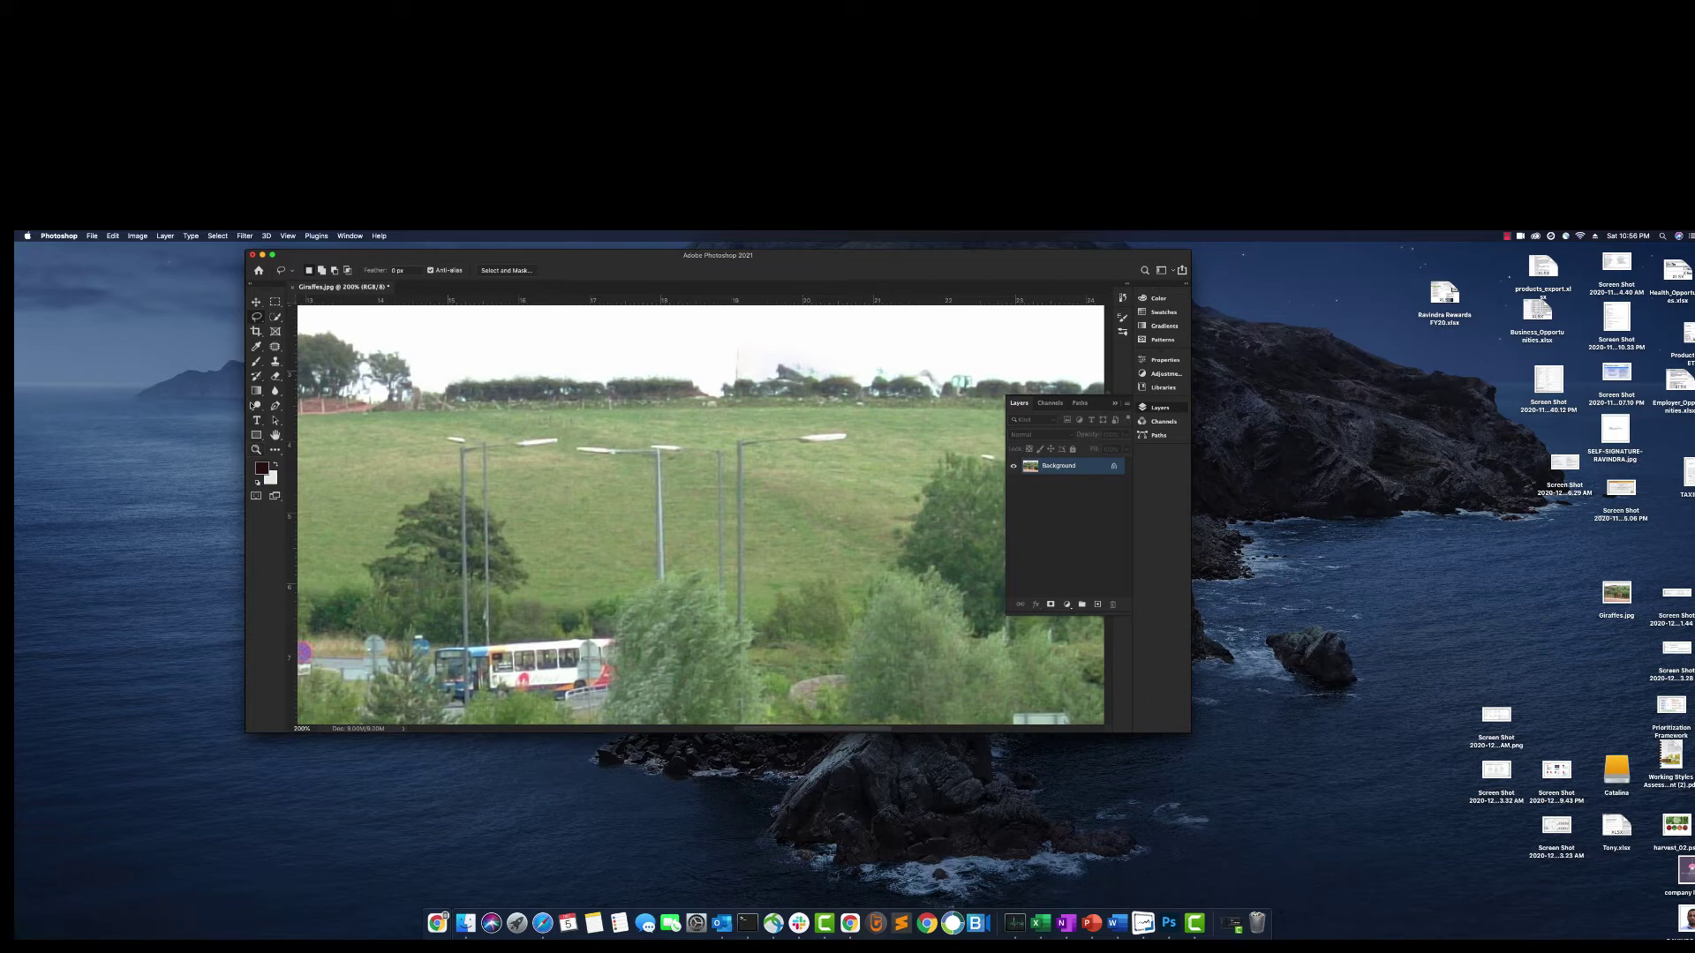
- Zoom into the filled hilltop to check it, then zoom out to the whole photo
left_click(256, 450)
left_click_drag(428, 490, 506, 465)
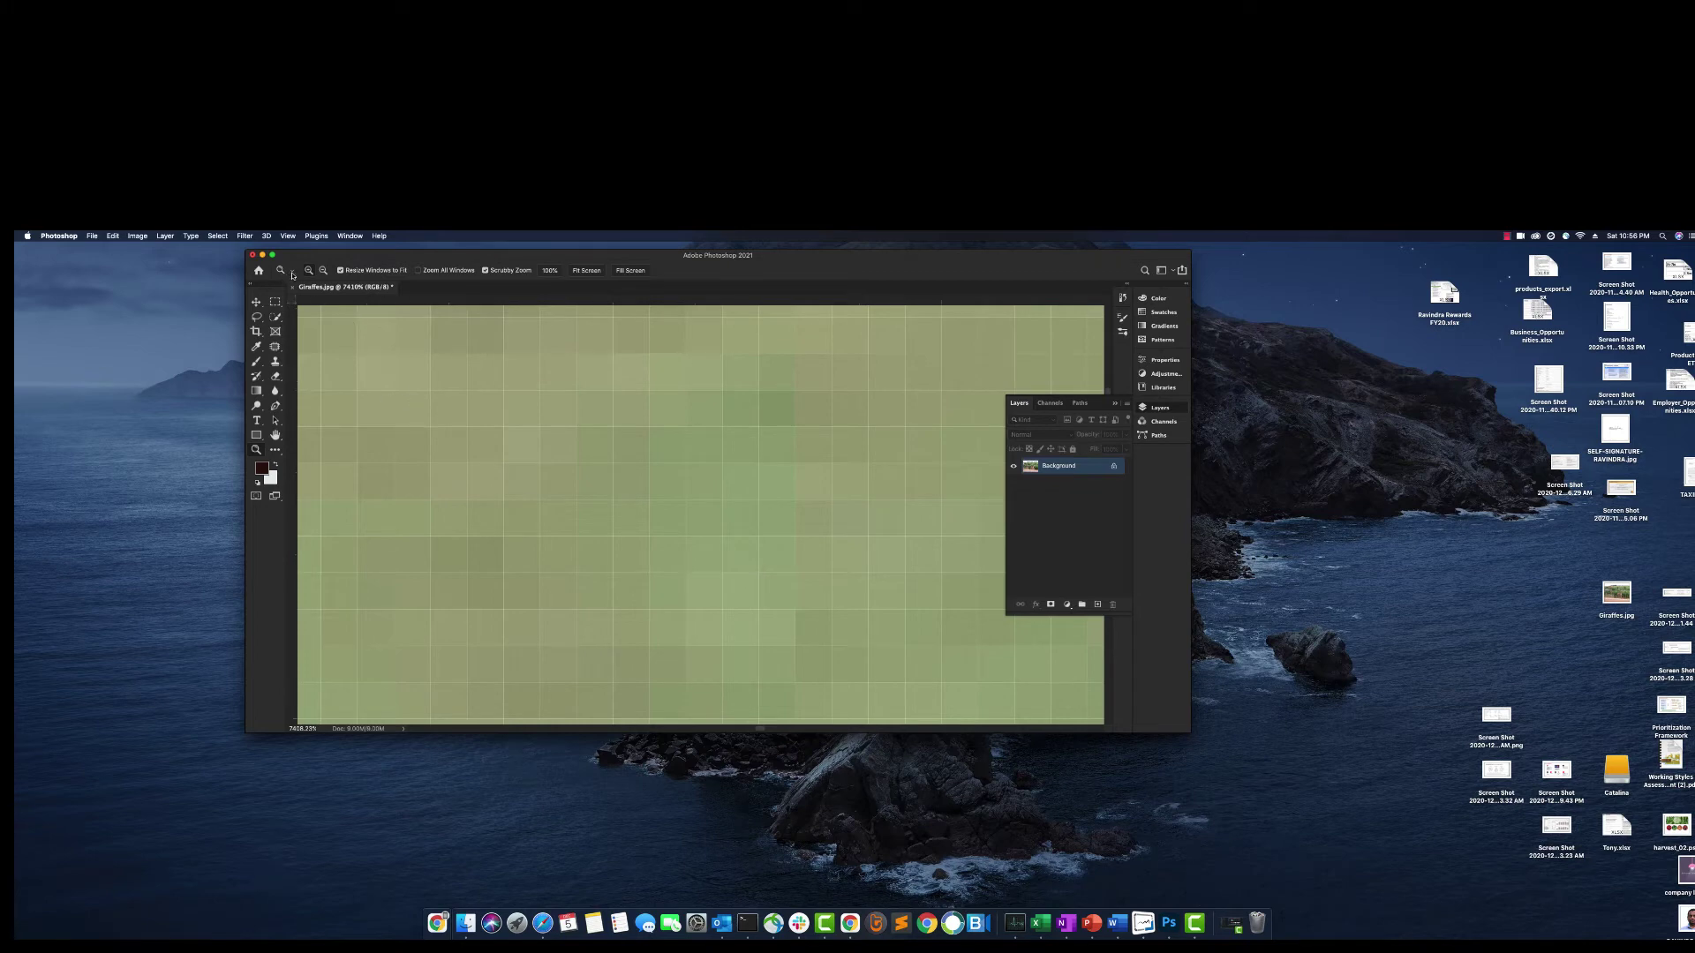
left_click_drag(477, 408, 396, 412)
scroll(397, 412, "down", 10)
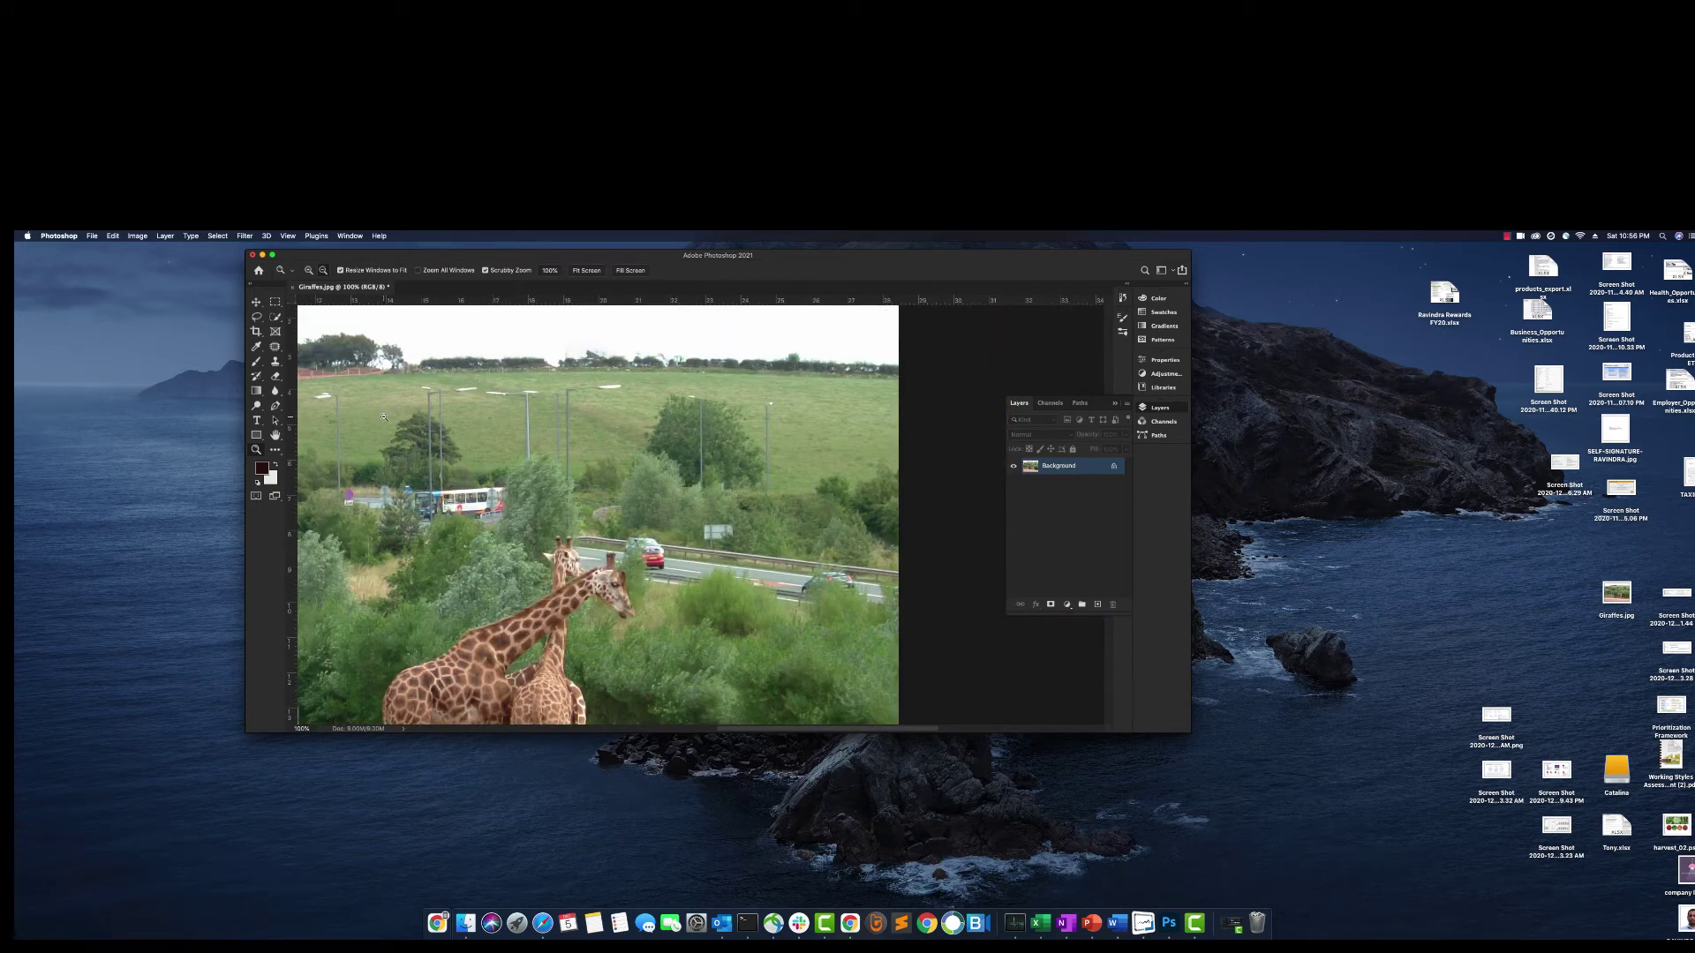
scroll(388, 425, "down", 1)
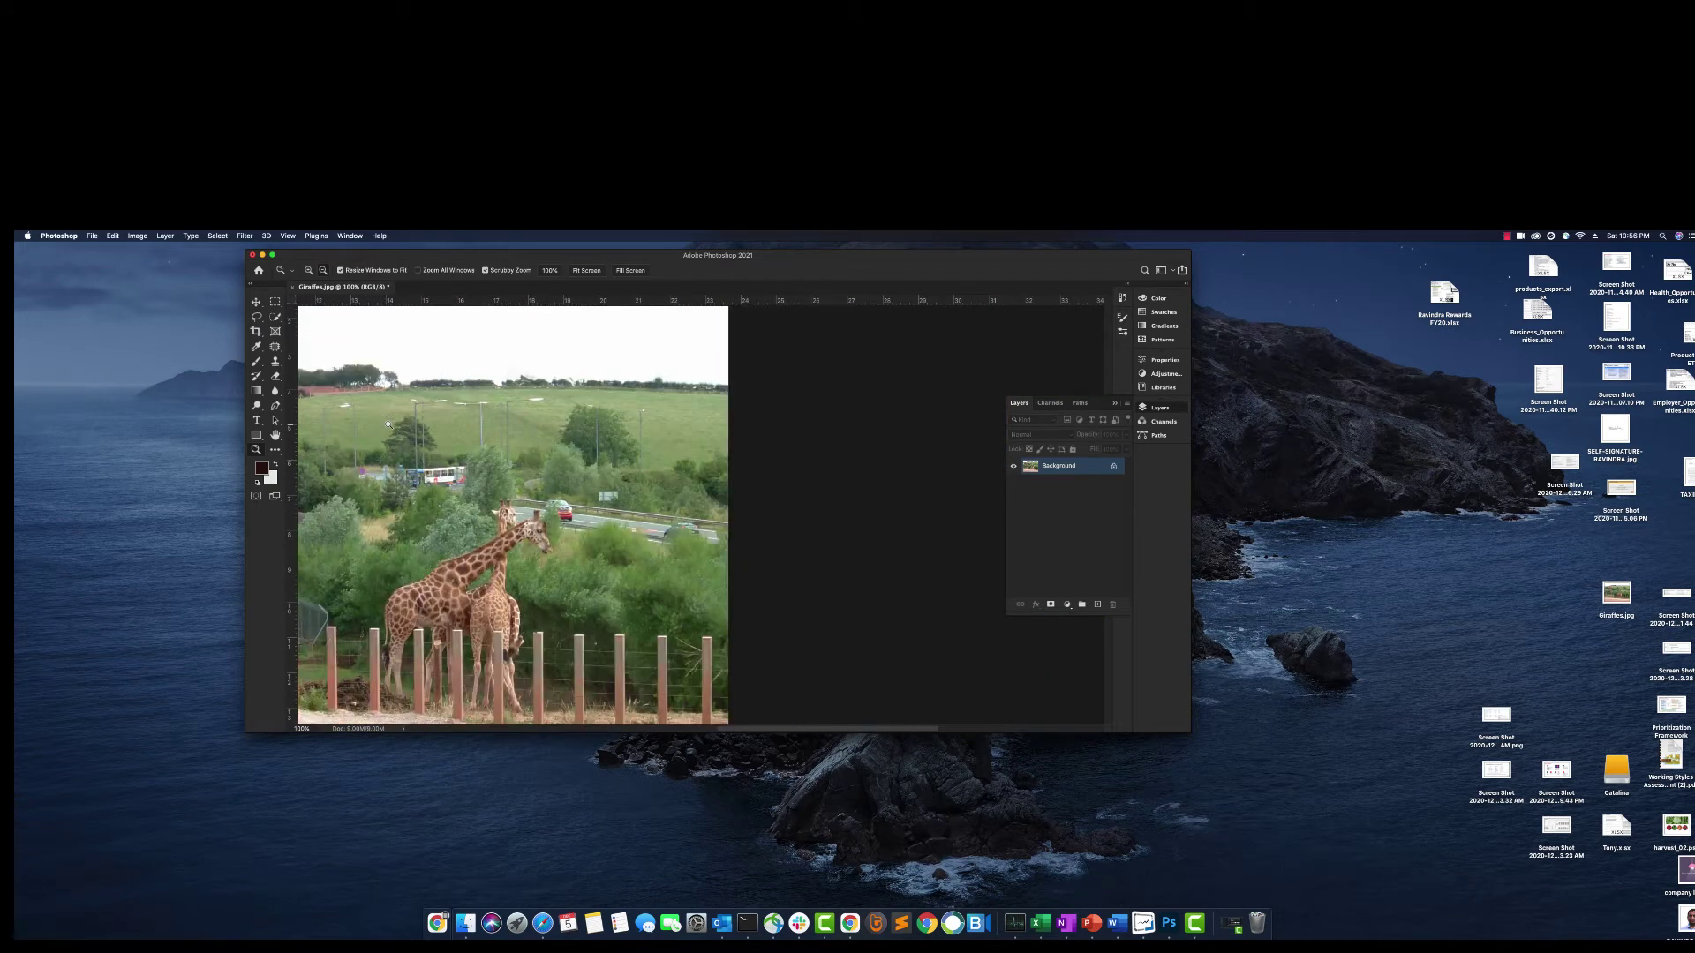
scroll(389, 423, "down", 1)
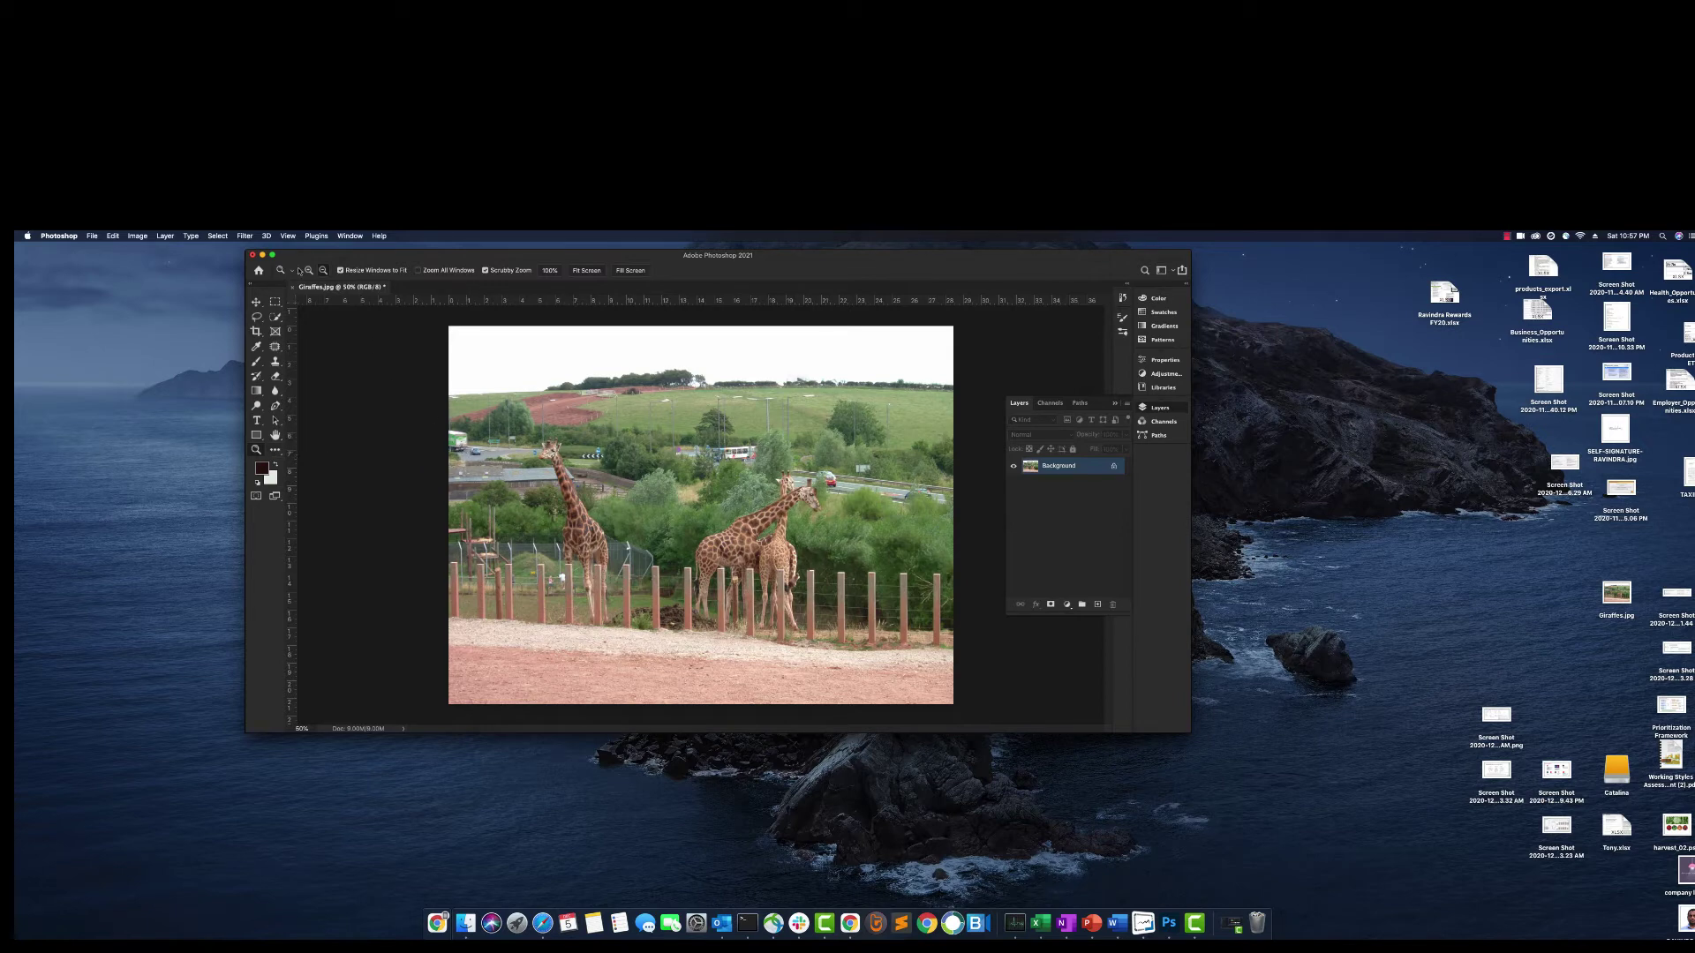
- Zoom to 200% on the blue car and trace a Lasso selection around it
left_click(455, 435)
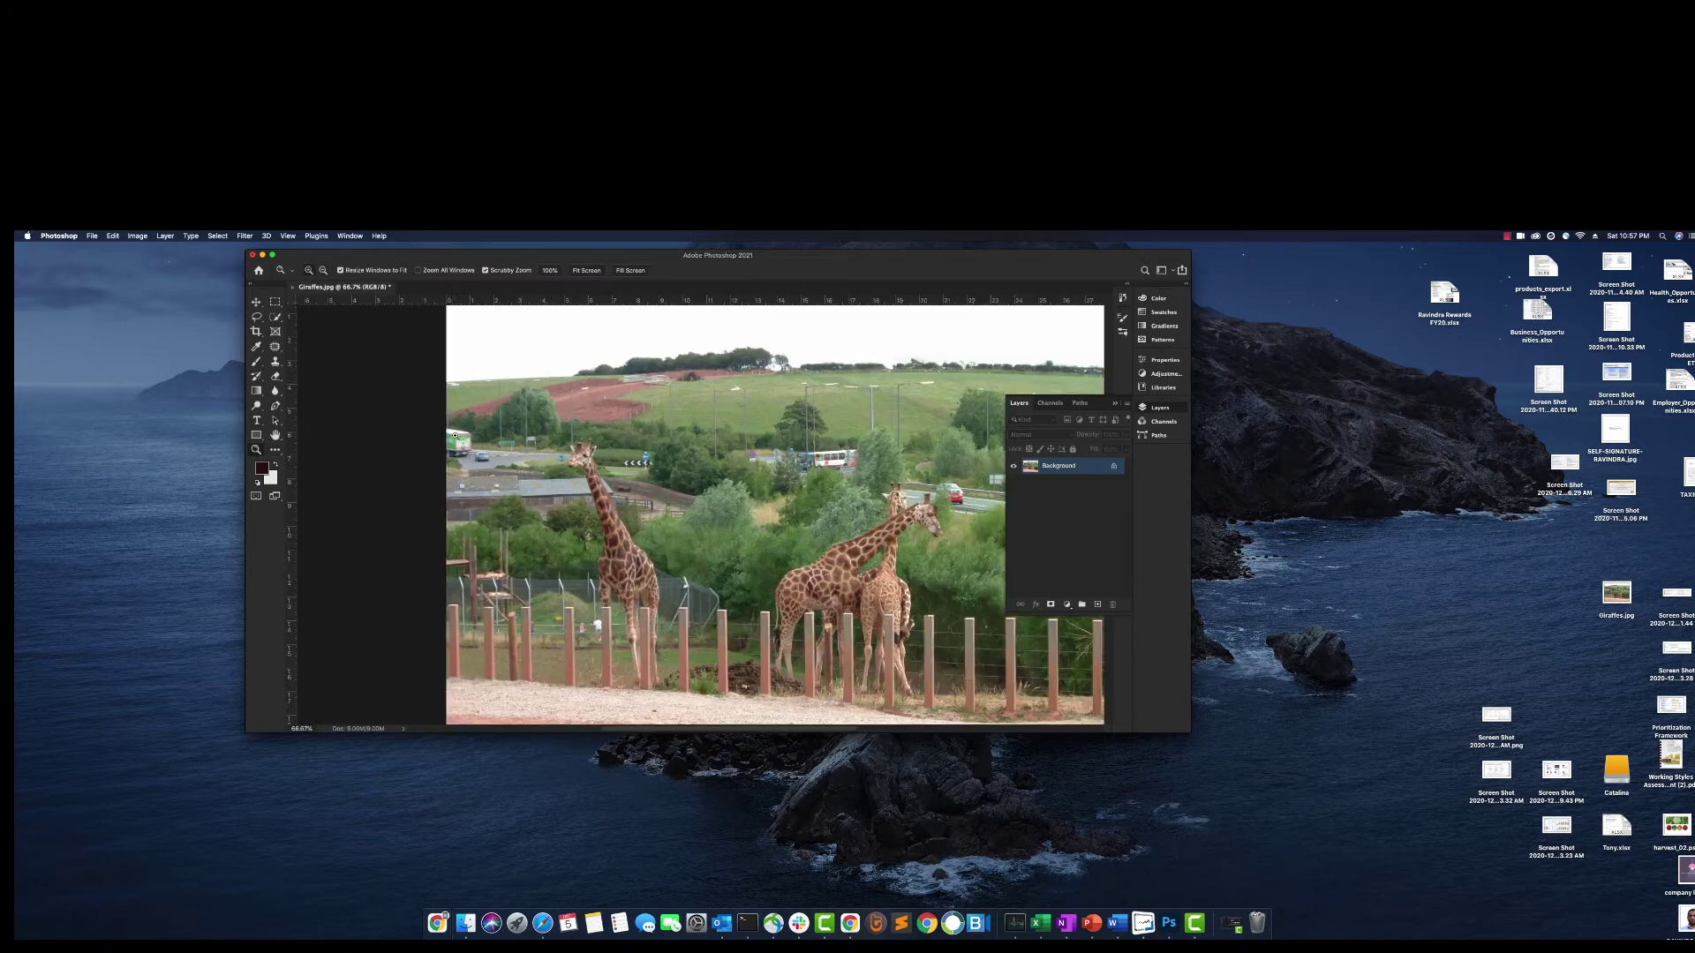
left_click(456, 444)
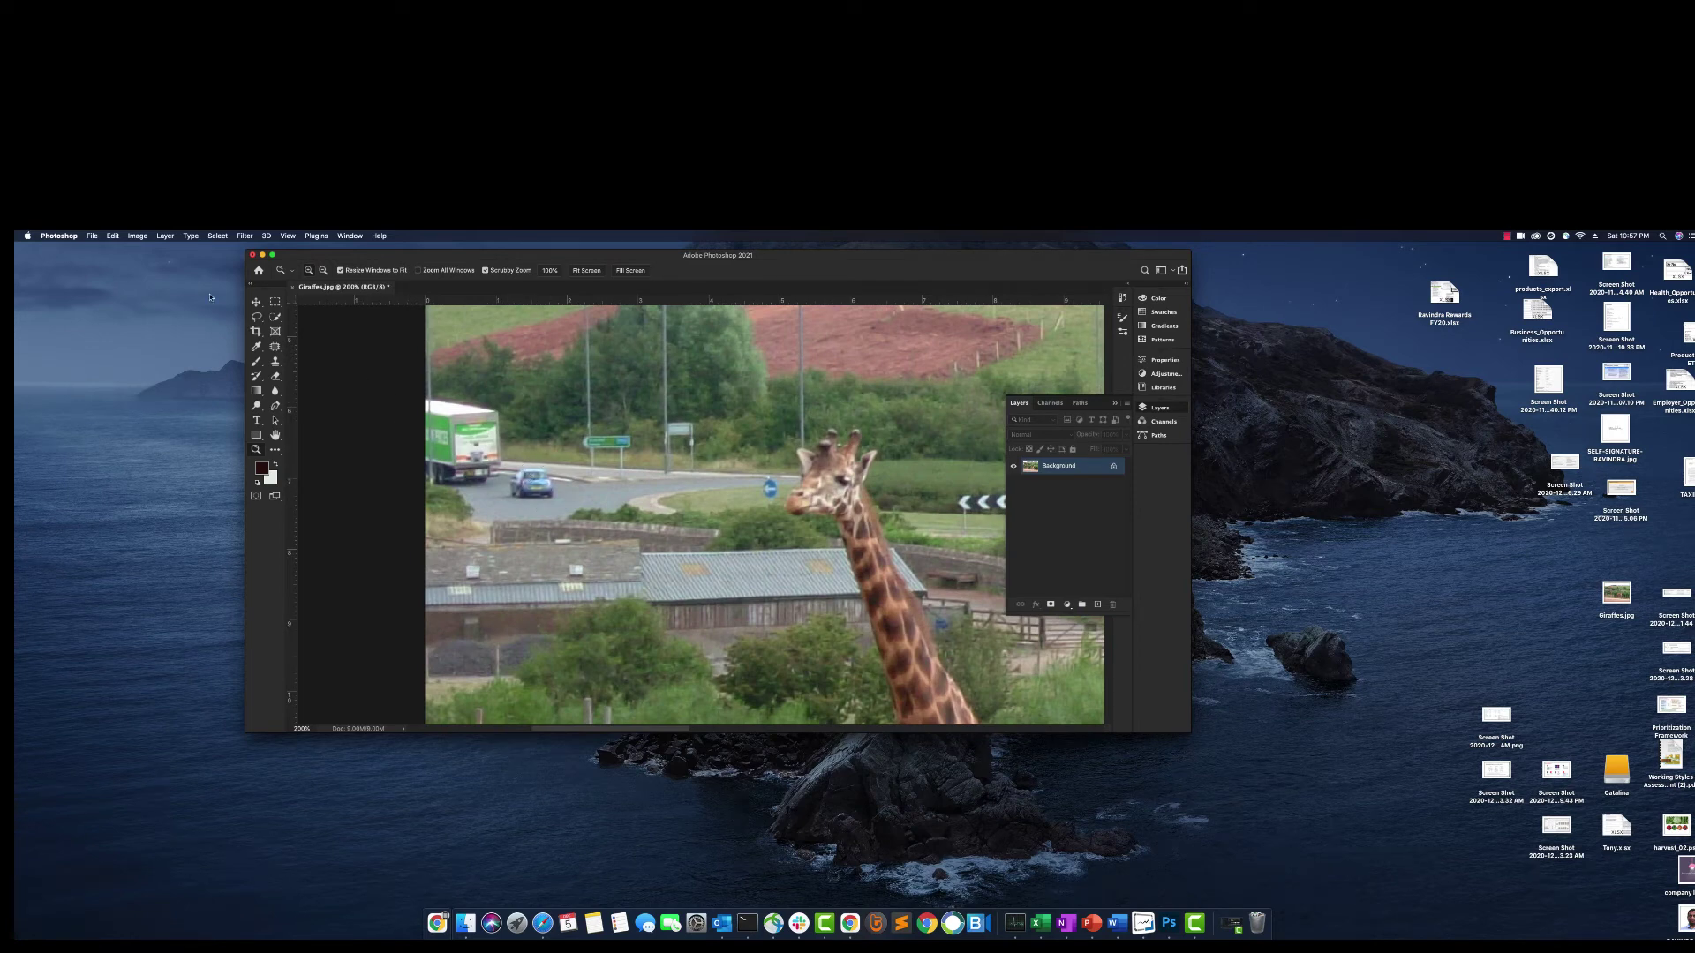
left_click(257, 318)
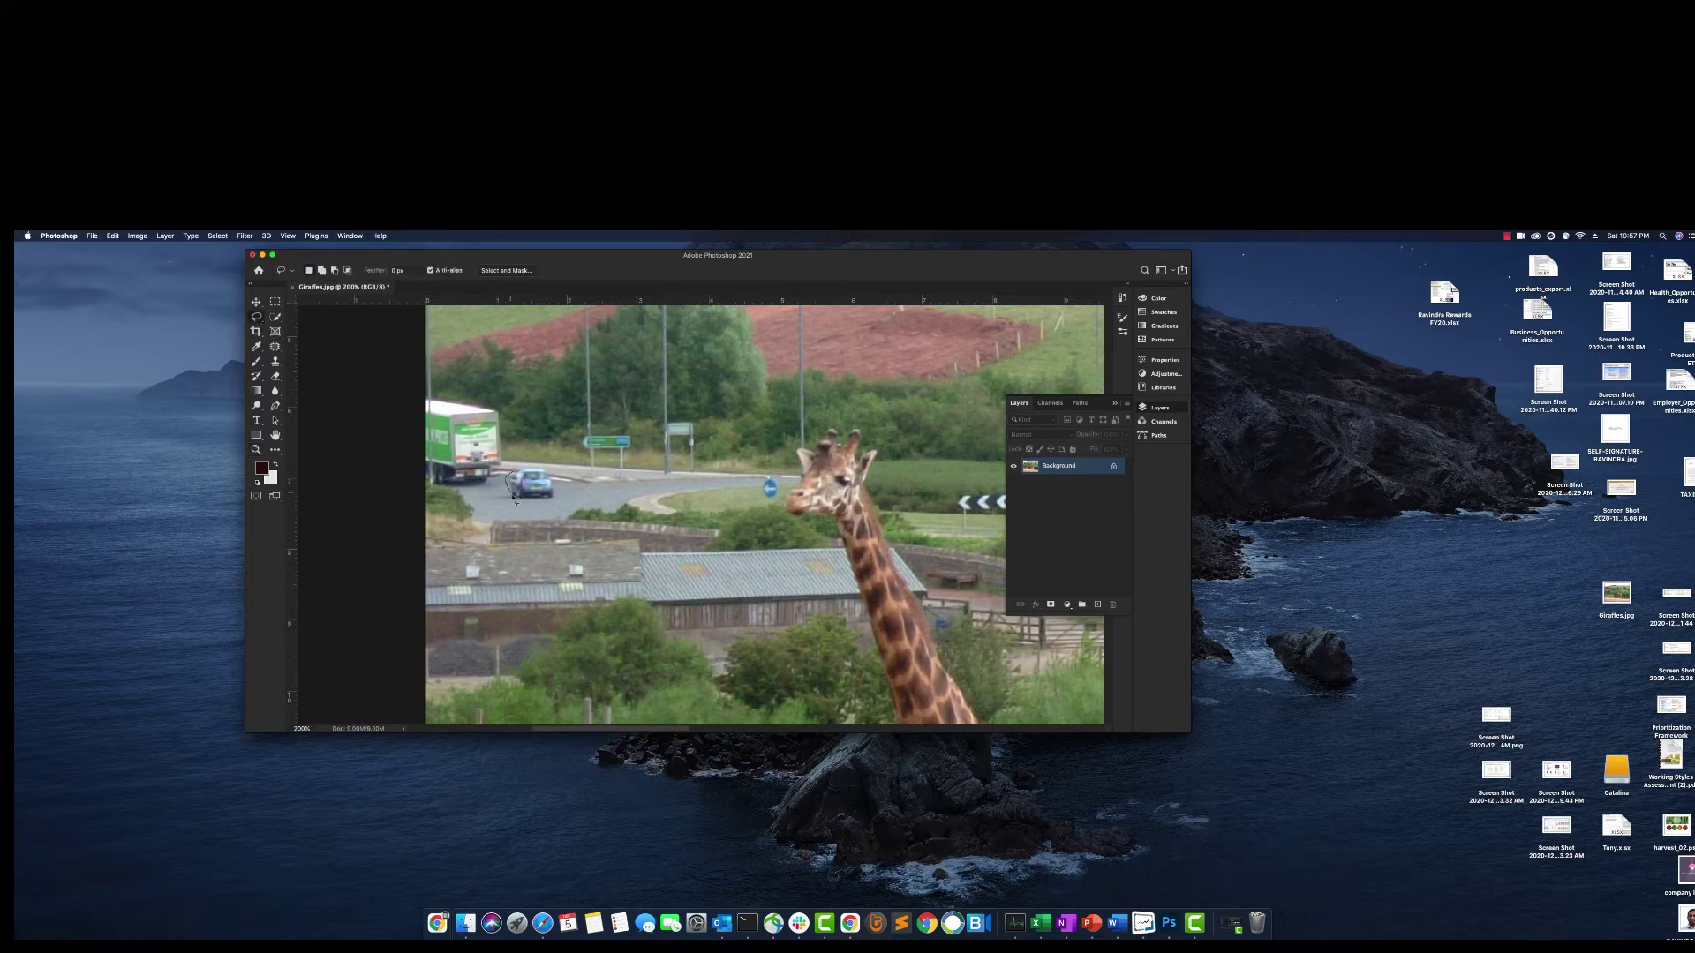
left_click_drag(565, 492, 548, 468)
left_click(113, 236)
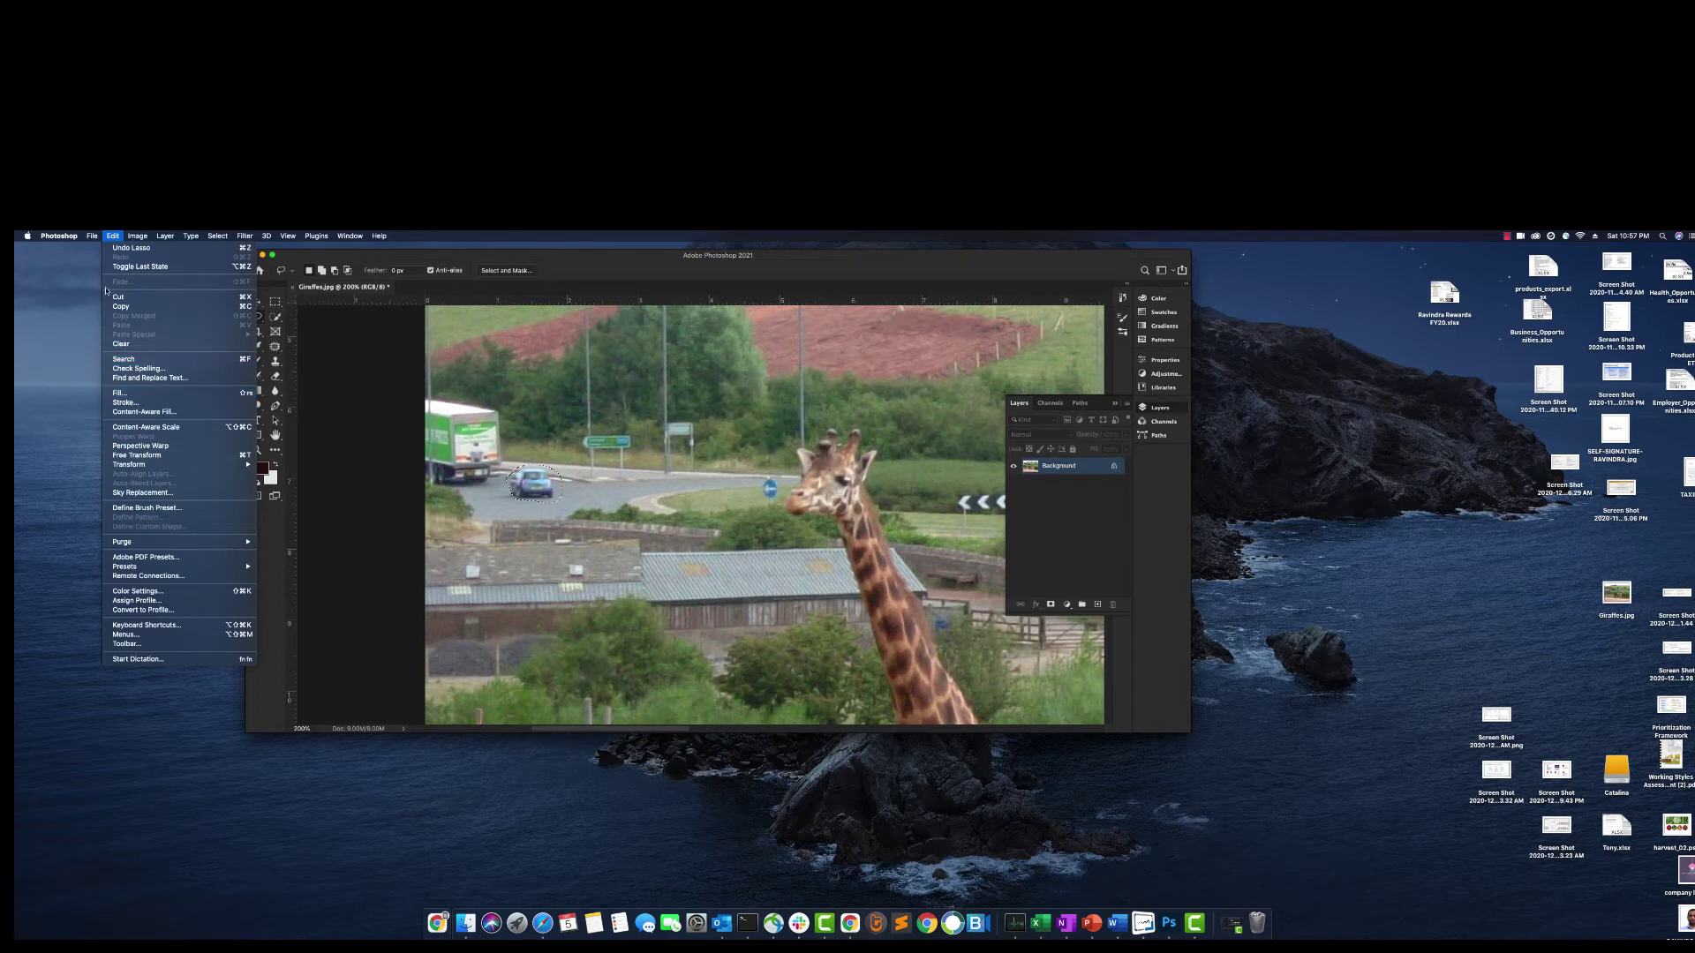
- In Content-Aware Fill, switch sampling to Custom and paint sampling area around the car
left_click(142, 412)
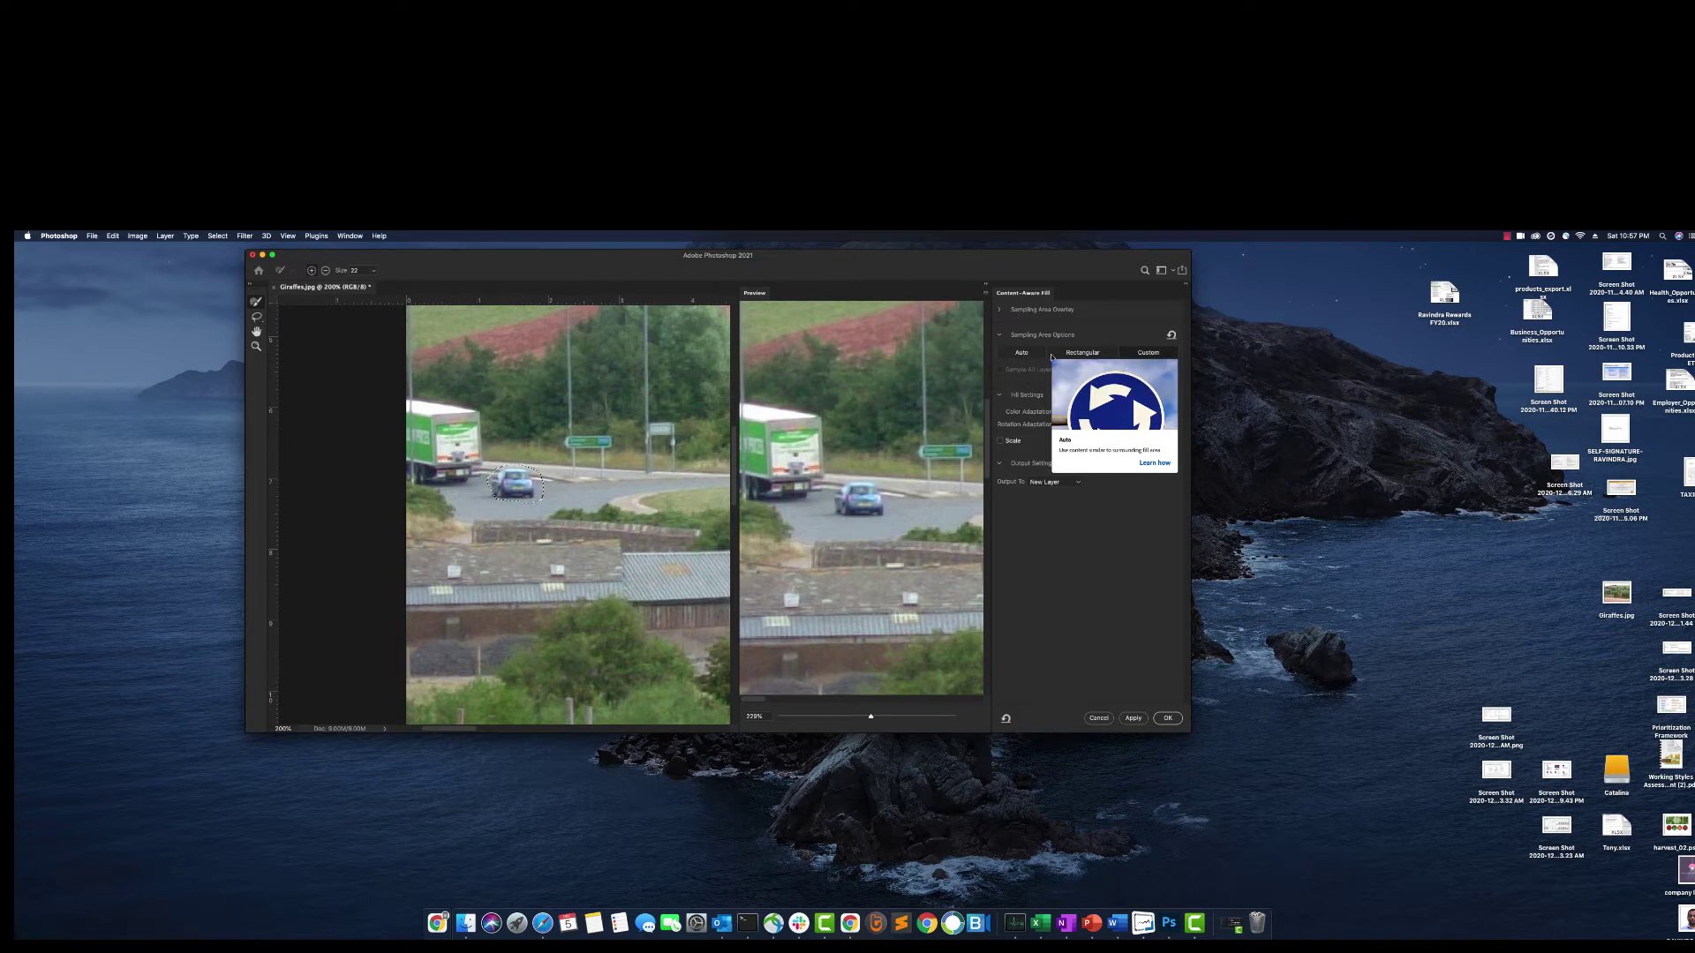
left_click(1151, 353)
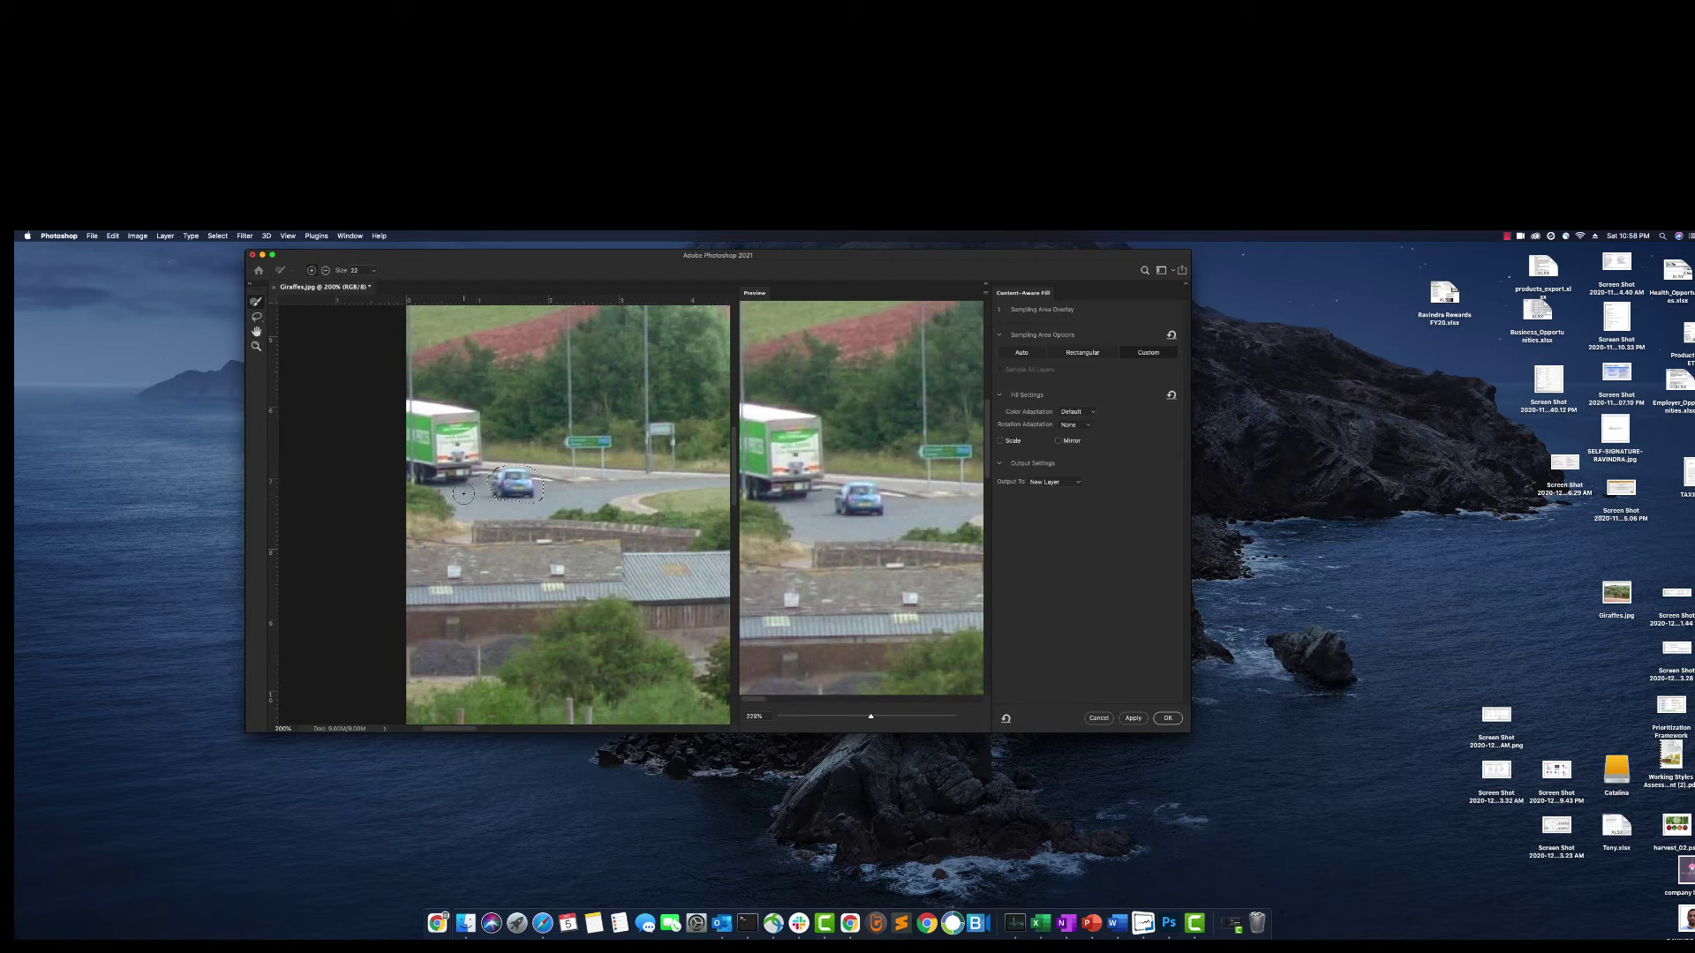
left_click(467, 491)
mouse_move(469, 497)
left_mouse_down()
mouse_move(521, 514)
mouse_move(557, 486)
mouse_move(533, 461)
mouse_move(498, 465)
left_mouse_up()
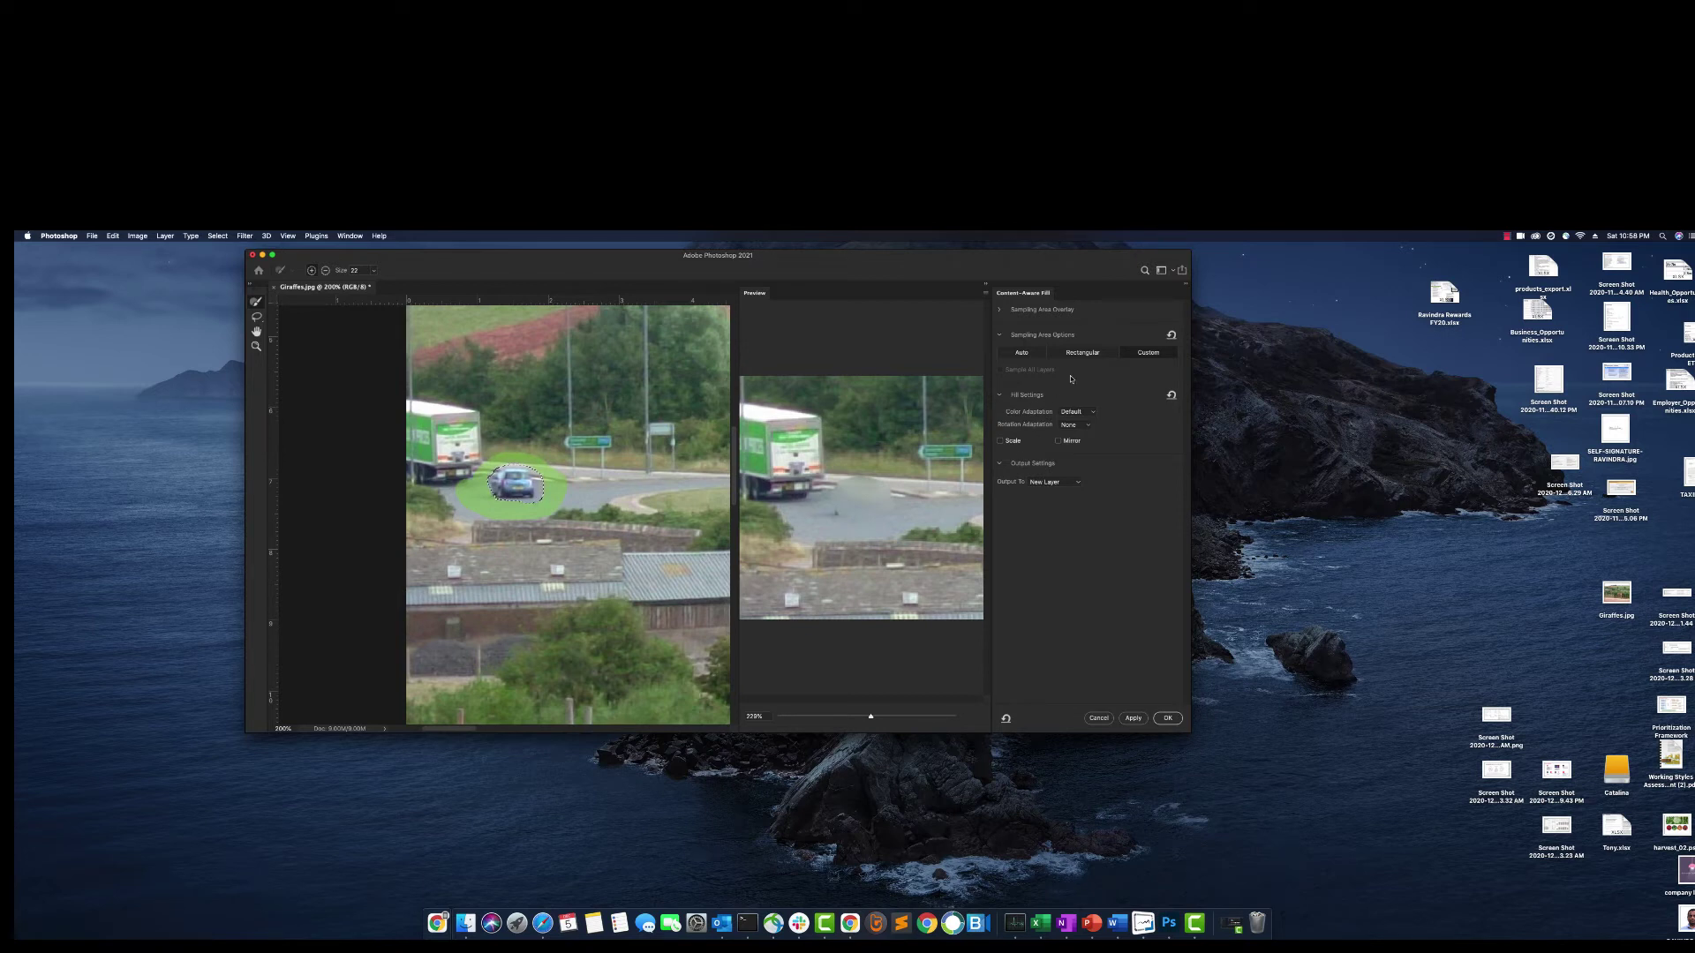
- Set Color Adaptation to High and keep Rotation Adaptation at None after trying Low
left_click(1082, 413)
left_click(1077, 403)
left_click(1070, 413)
left_click(1067, 422)
left_click(1071, 412)
left_click(1069, 424)
left_click(1070, 428)
left_click(1069, 432)
left_click(1070, 425)
left_click(1069, 417)
- Trim sampling right of the car and extend it along the road, past the signpost and below-left
left_click_drag(550, 481, 520, 485)
left_click_drag(600, 478, 582, 477)
left_click_drag(662, 472, 702, 474)
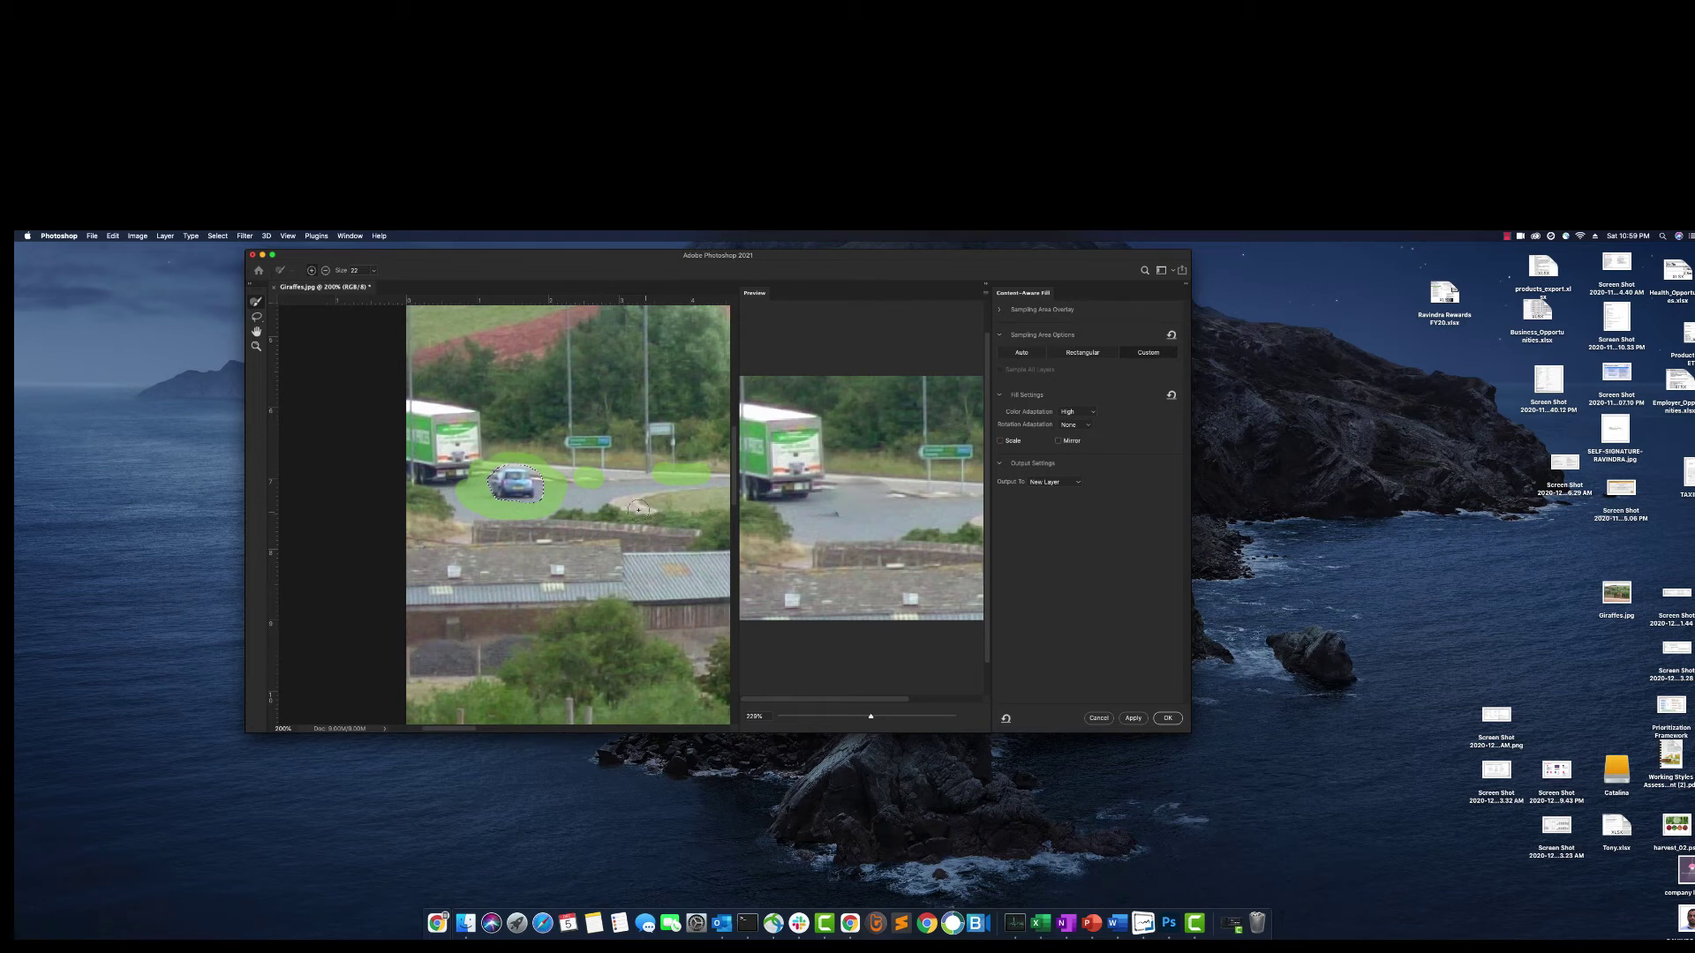
left_click_drag(472, 510, 448, 487)
mouse_move(574, 507)
left_mouse_down()
mouse_move(667, 482)
mouse_move(545, 478)
left_mouse_up()
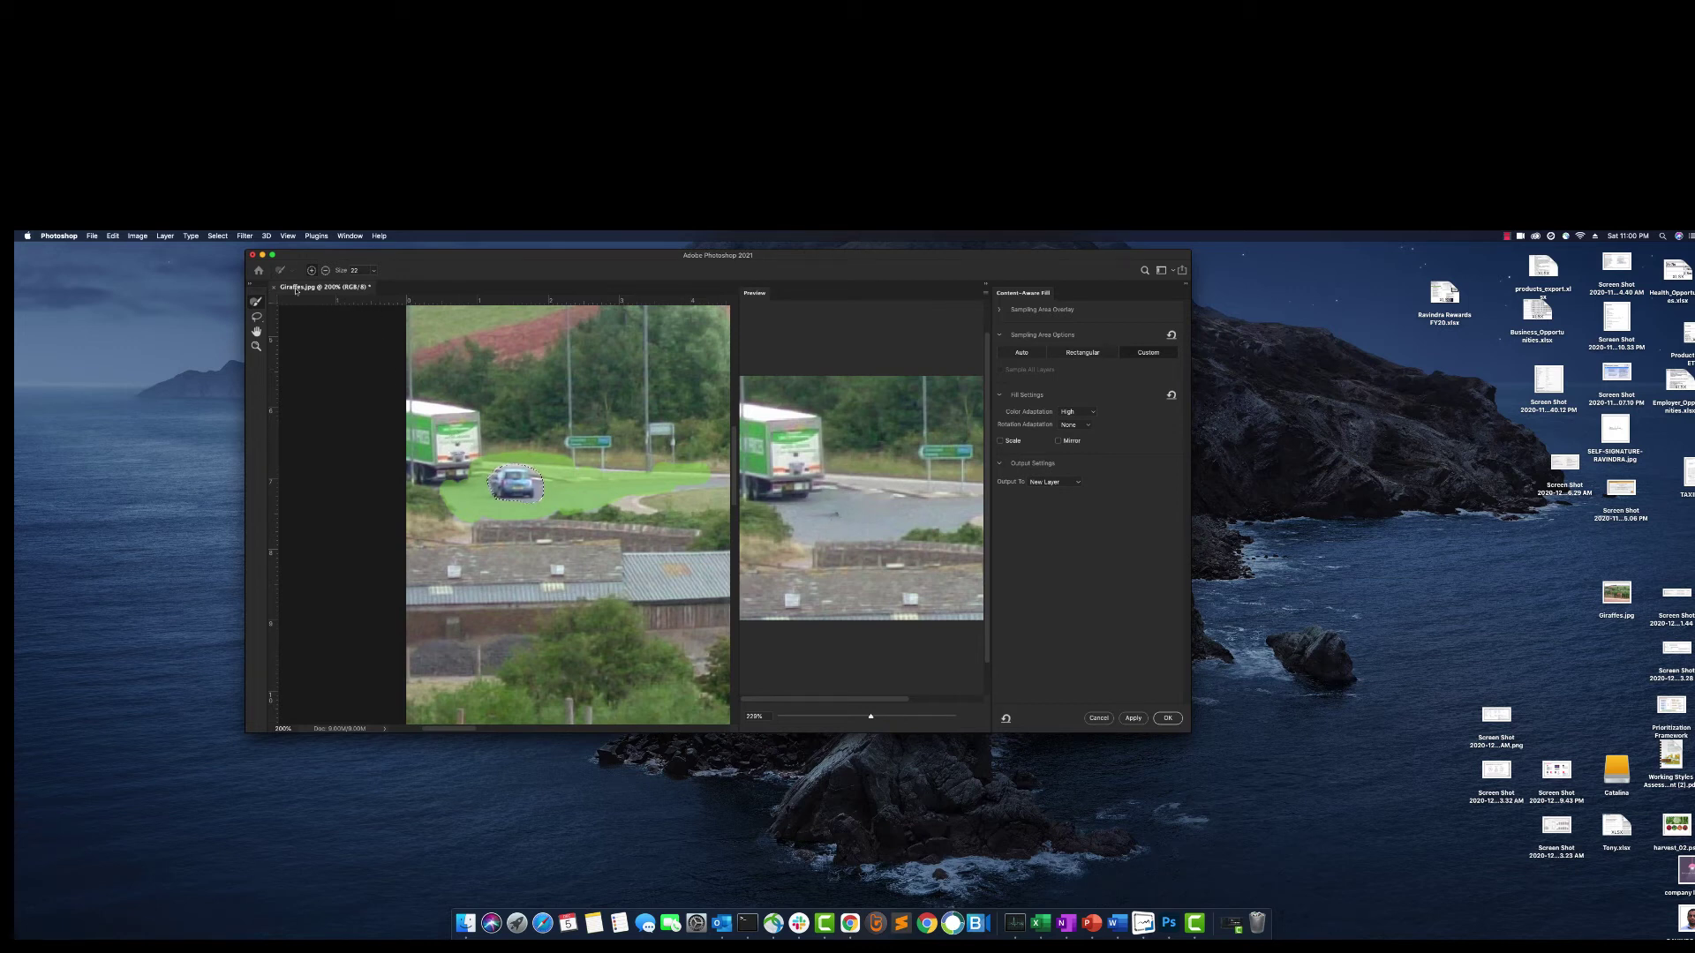
- Apply the Content-Aware Fill and confirm with OK to output it as a new layer
left_click(257, 319)
left_click(1134, 717)
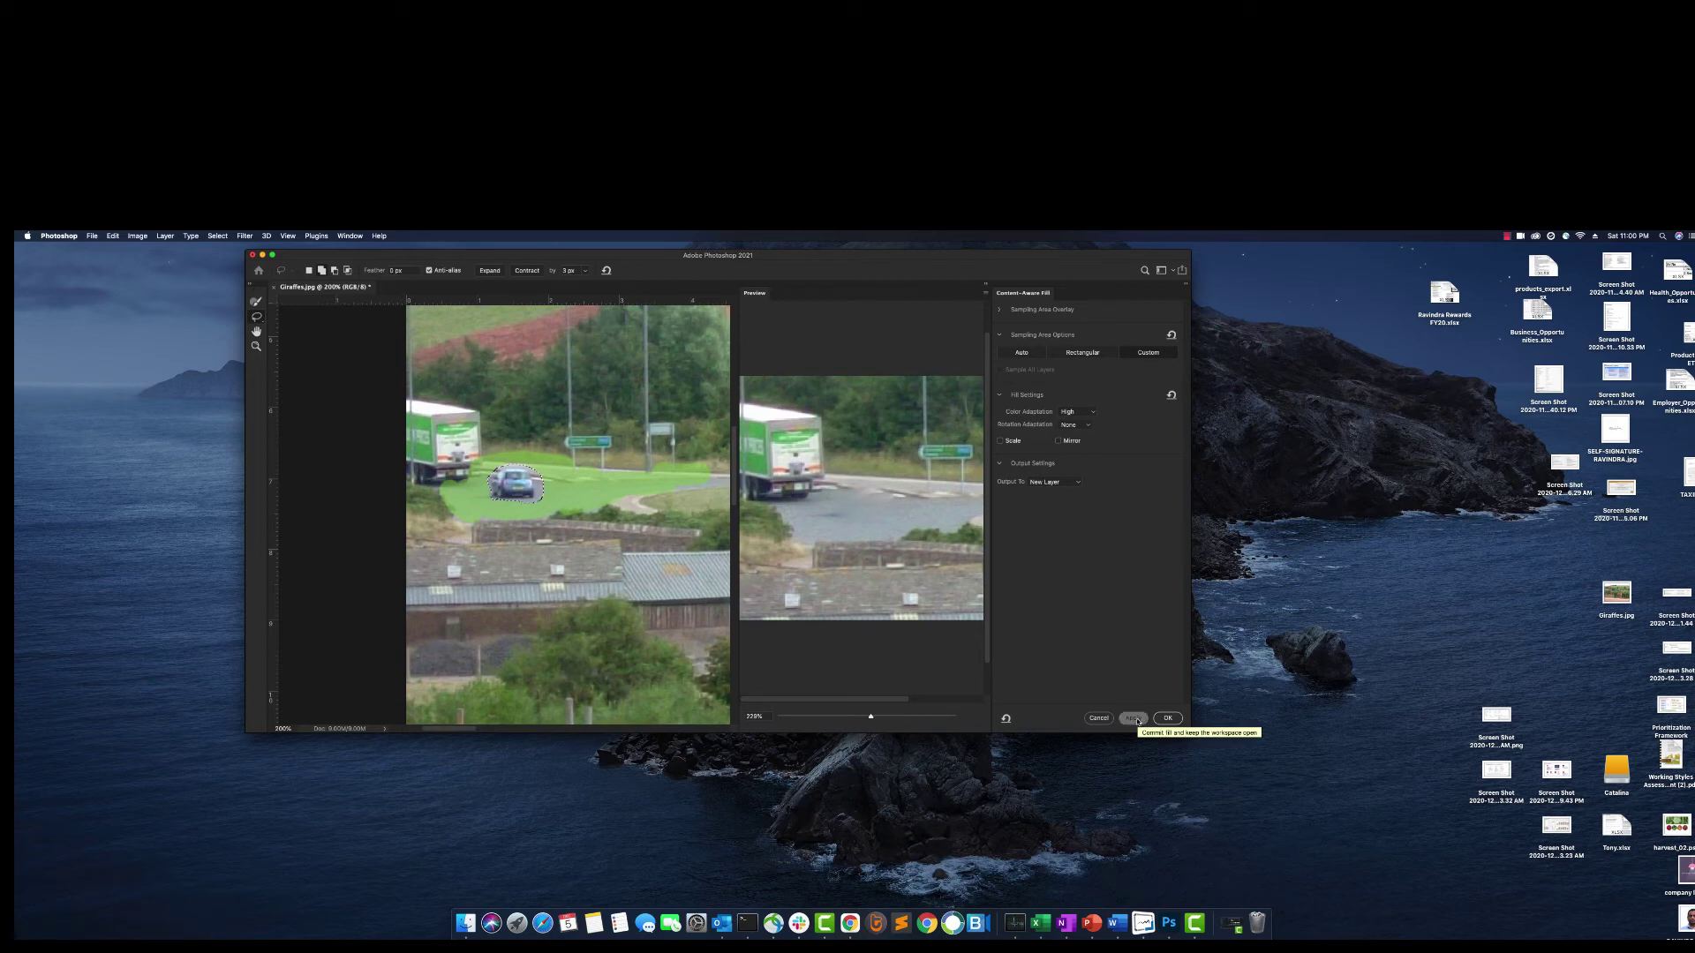
left_click(1167, 719)
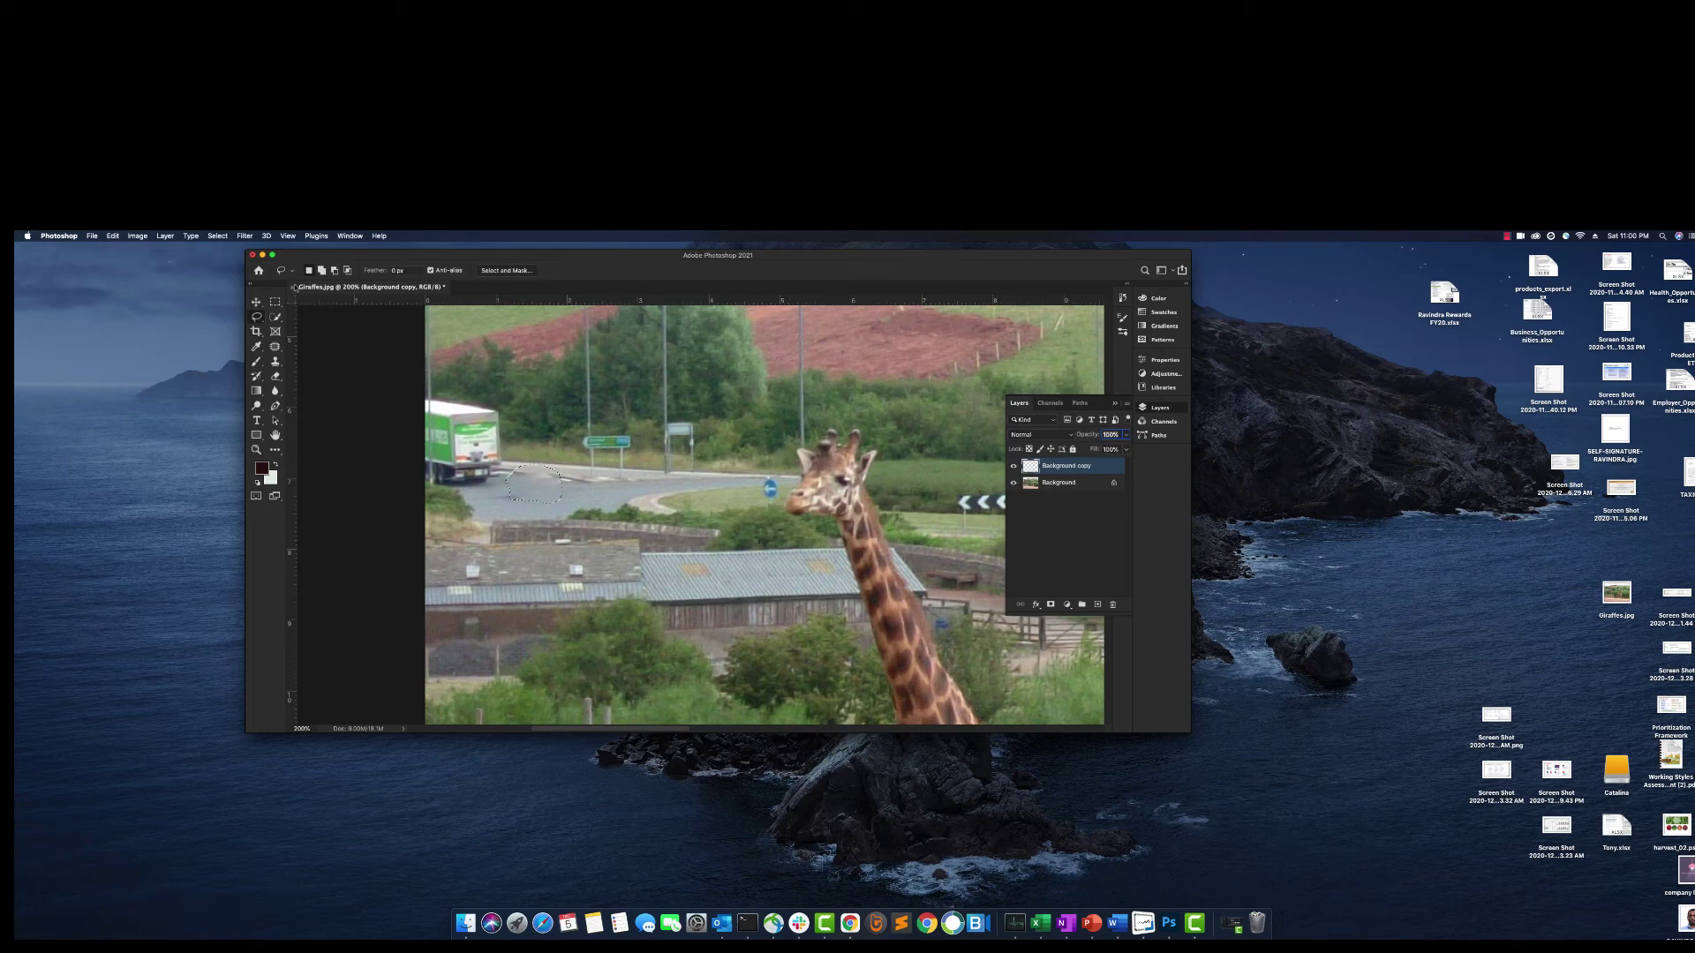
- Deselect the car, zoom to 100%, and toggle Background copy off and on to compare
left_click(217, 235)
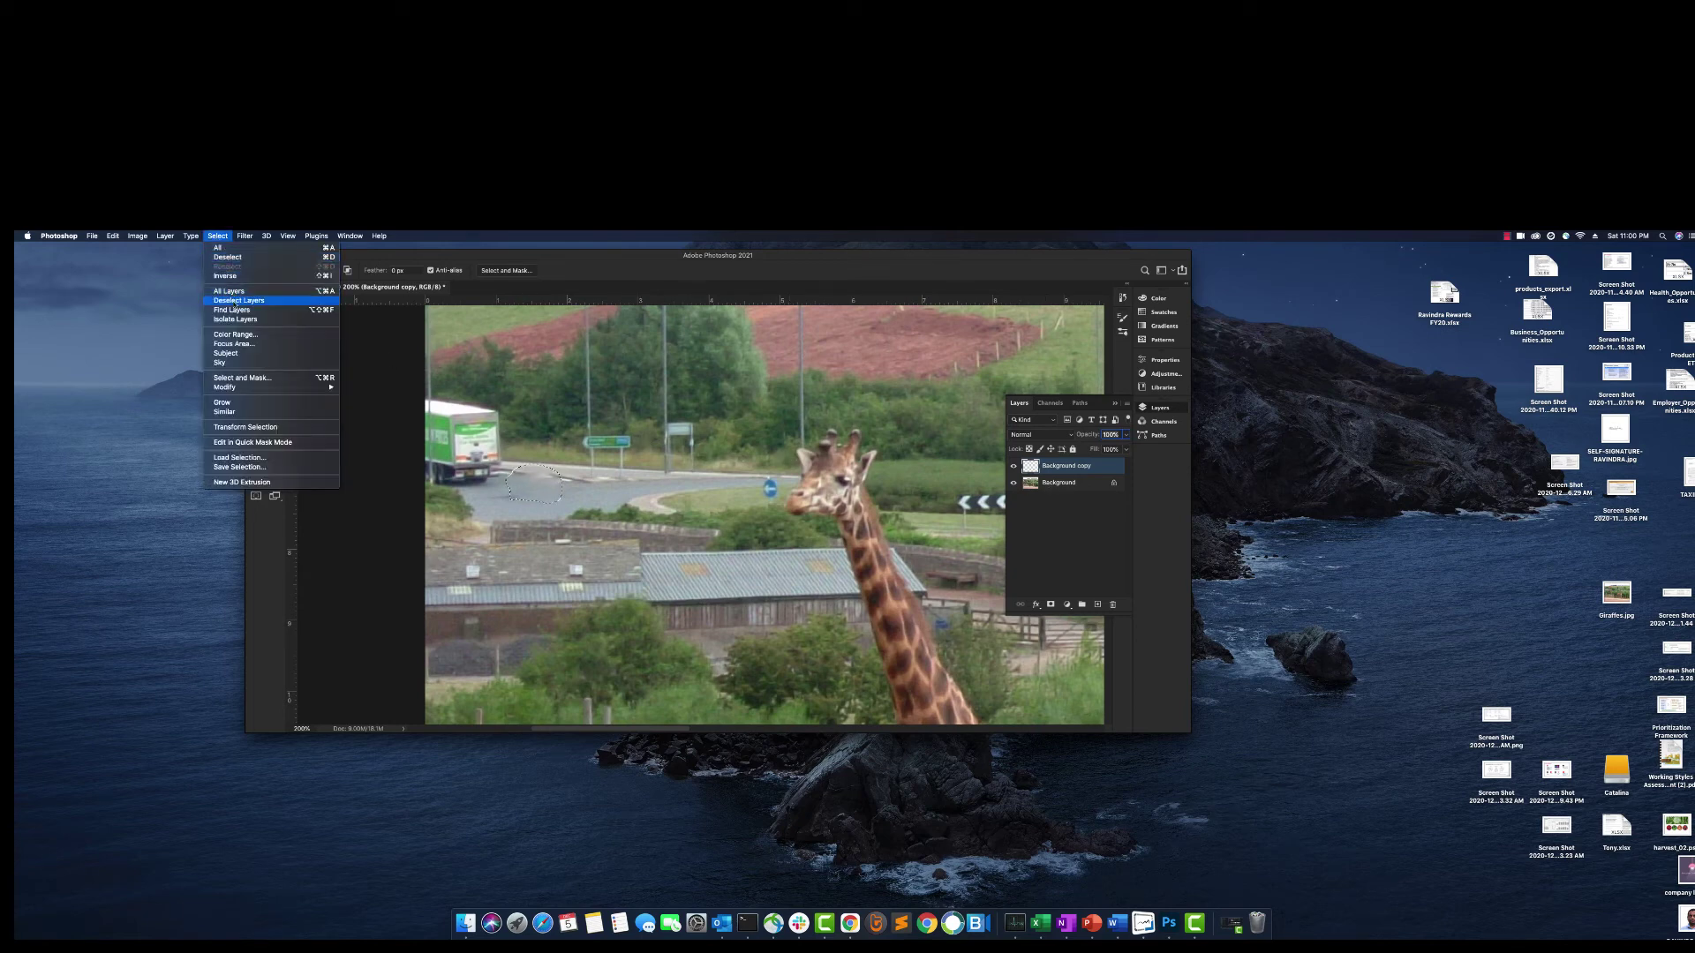
left_click(228, 257)
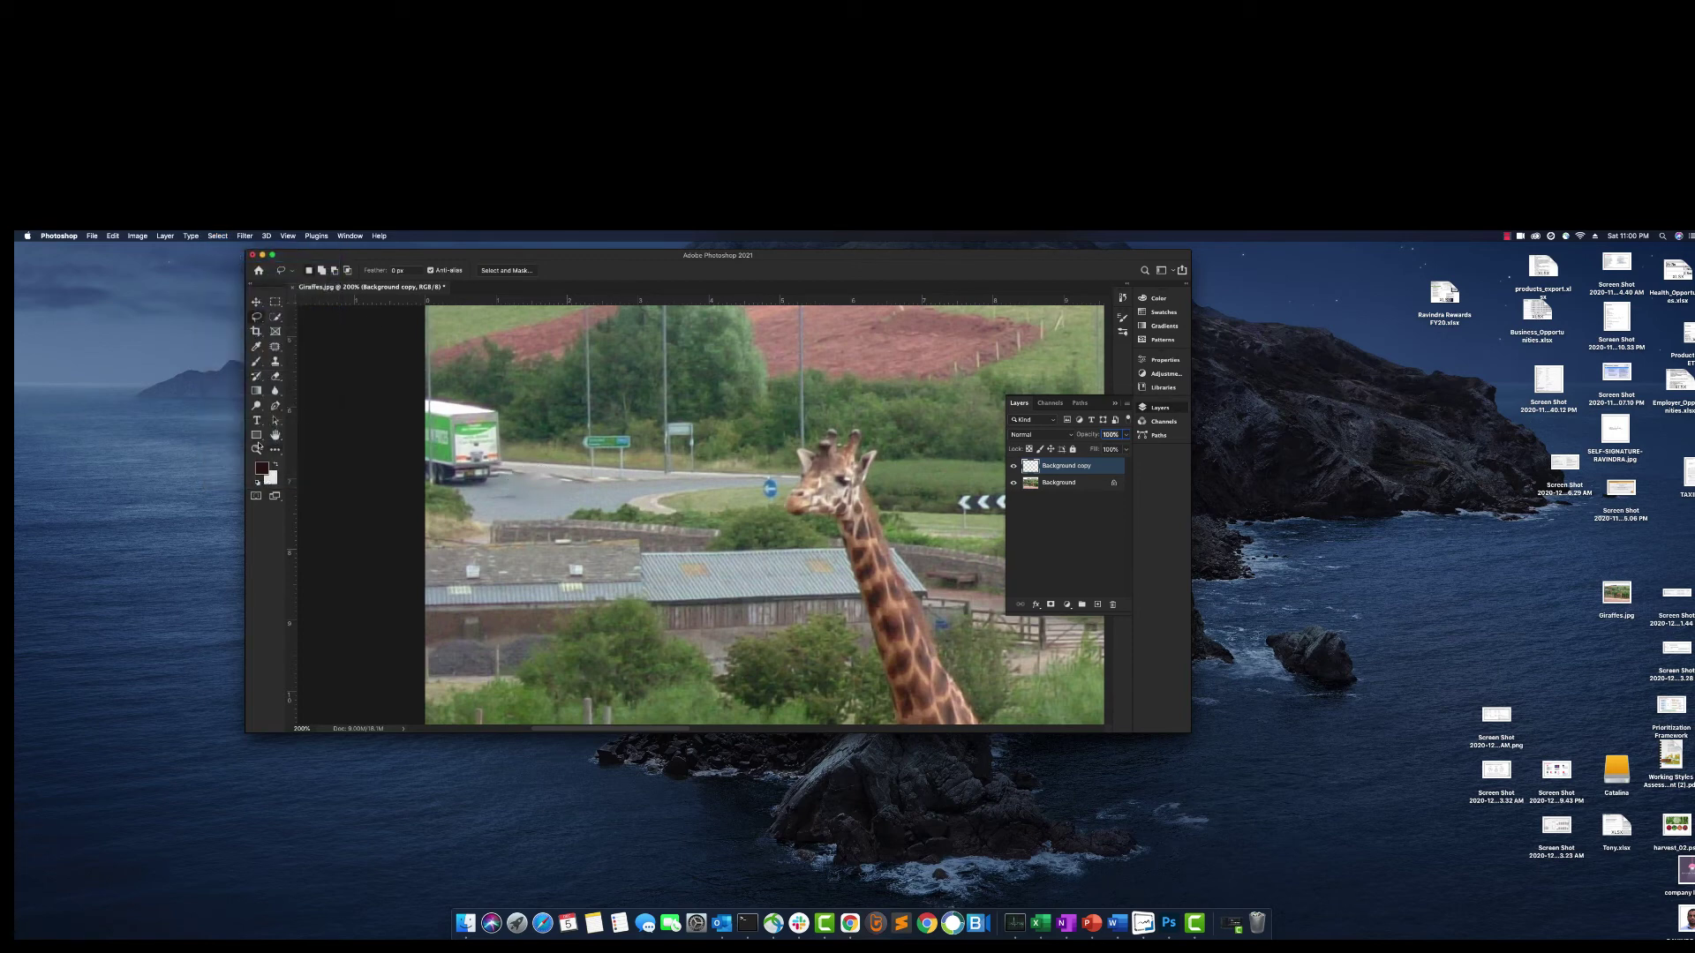
left_click(256, 449)
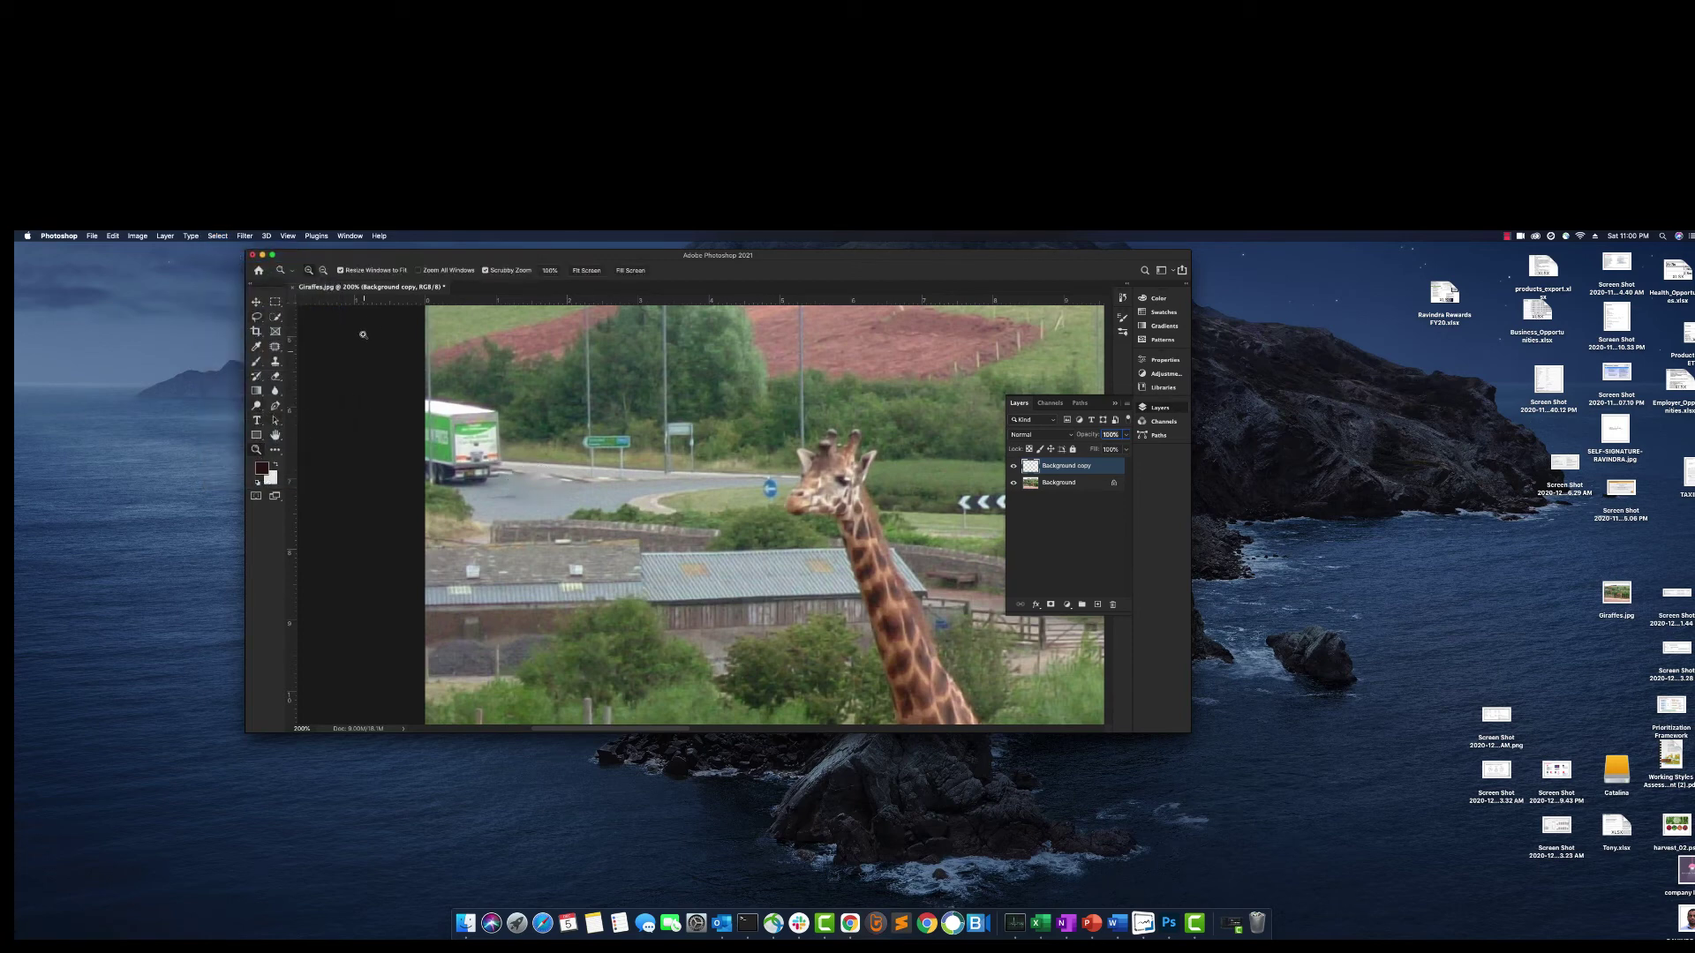
left_click(588, 493)
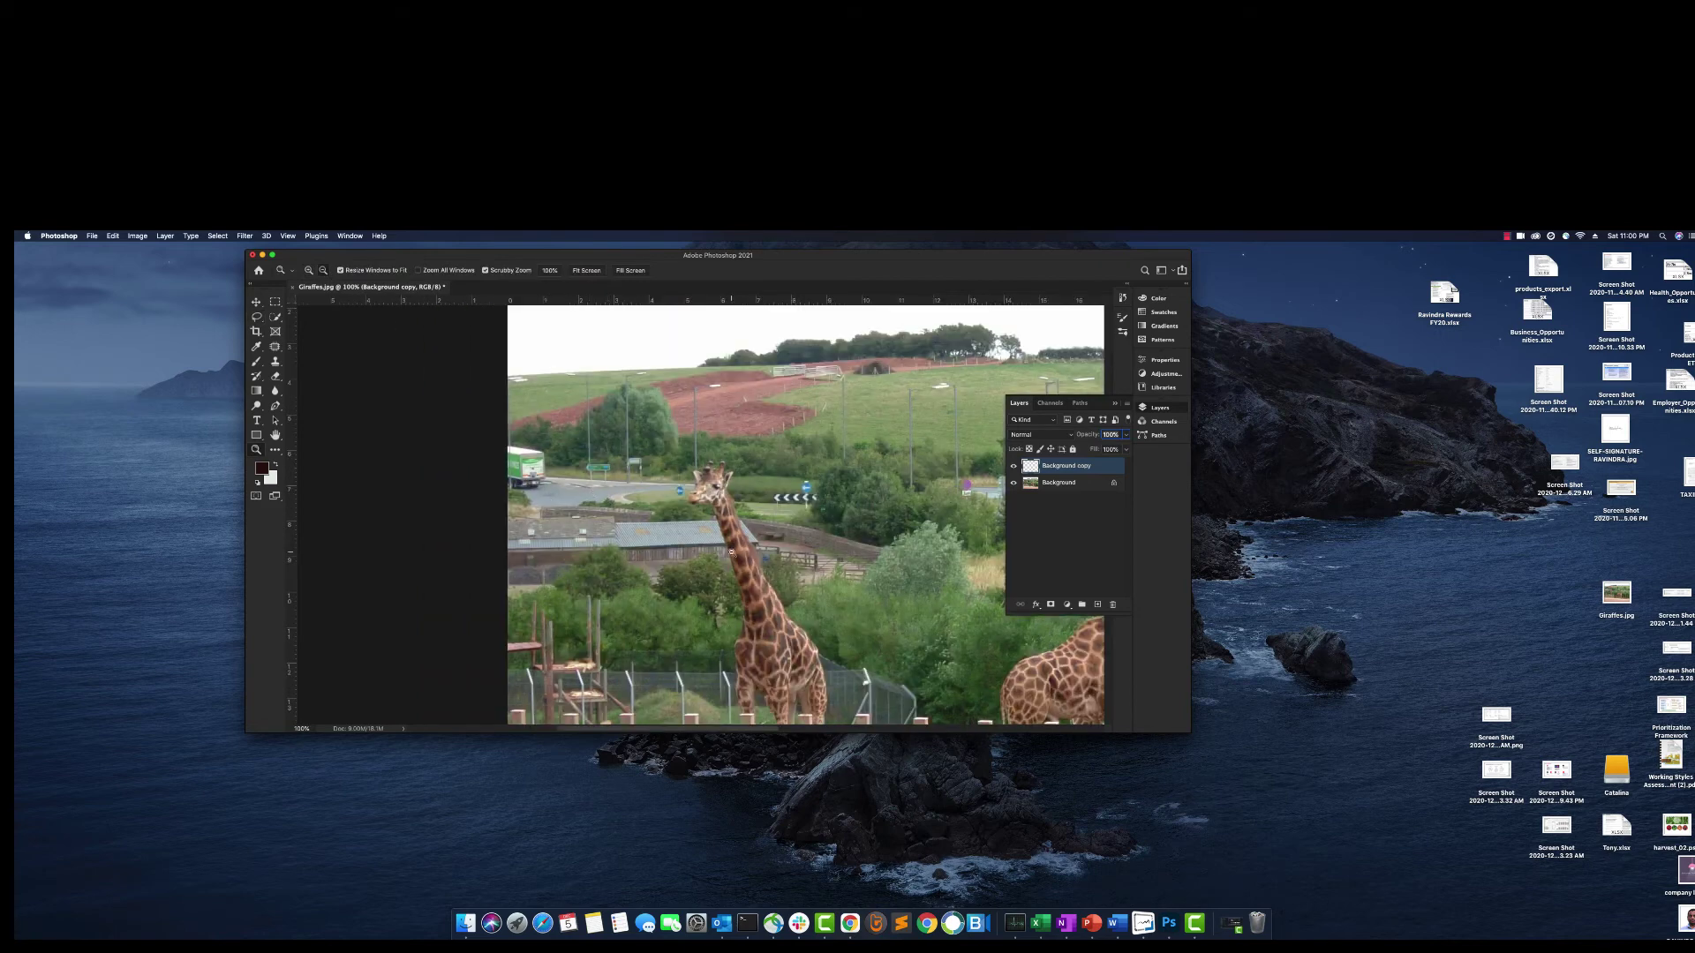
left_click(1013, 469)
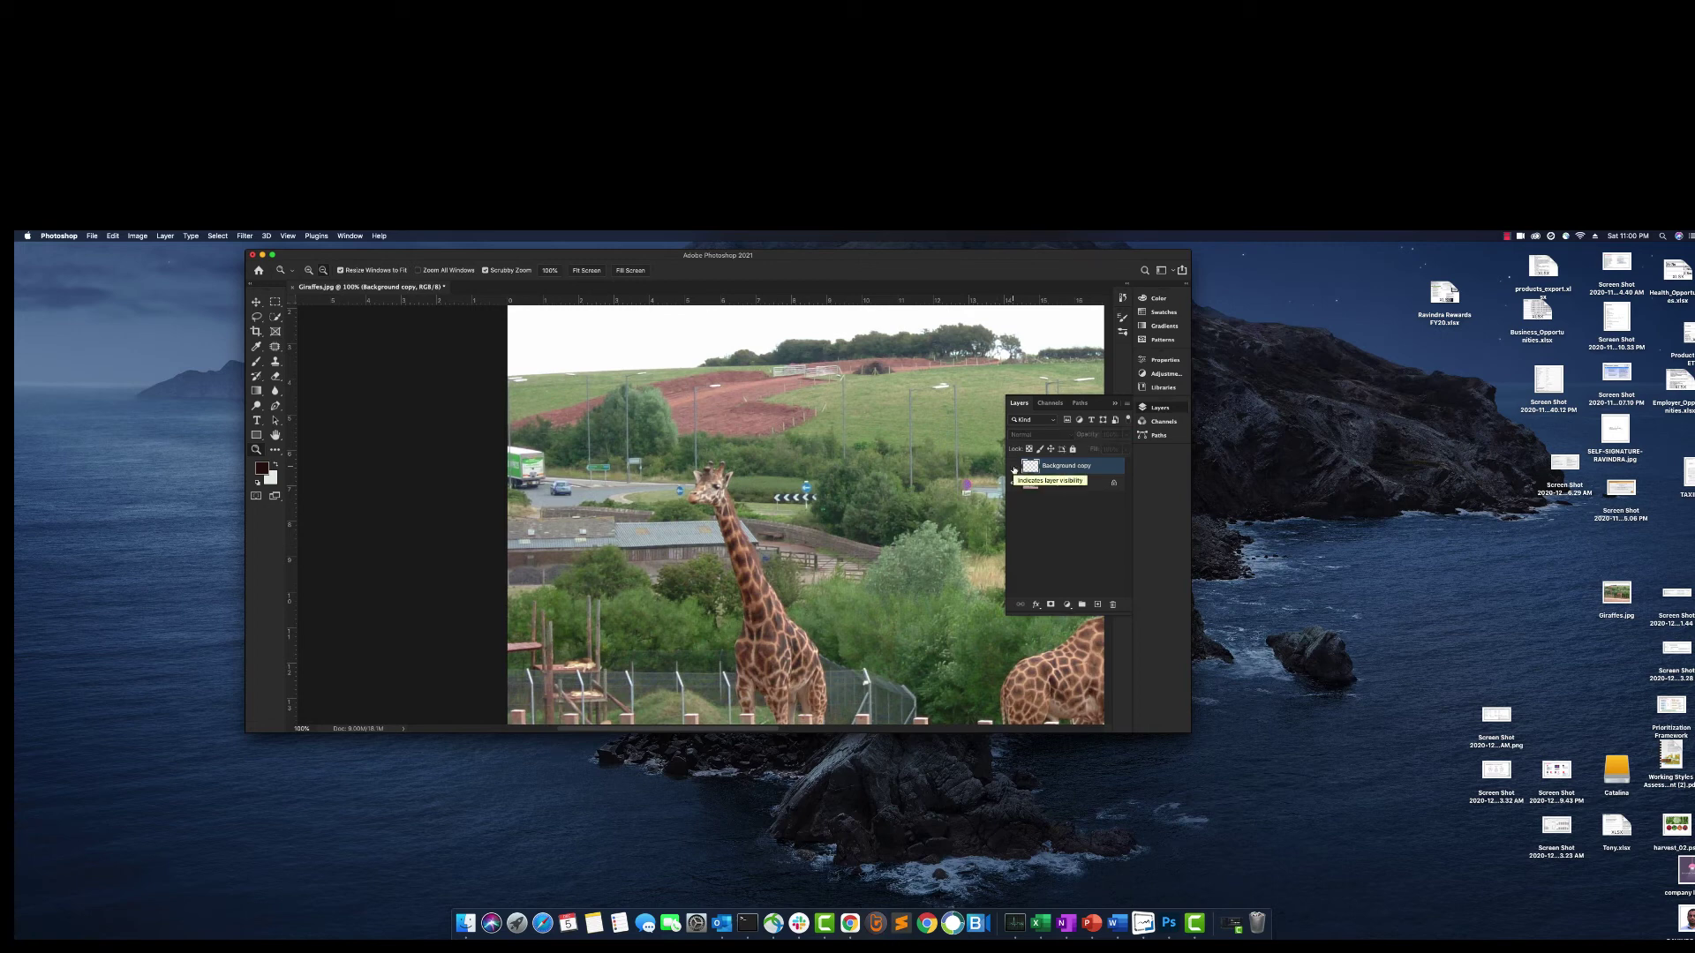
left_click(1013, 468)
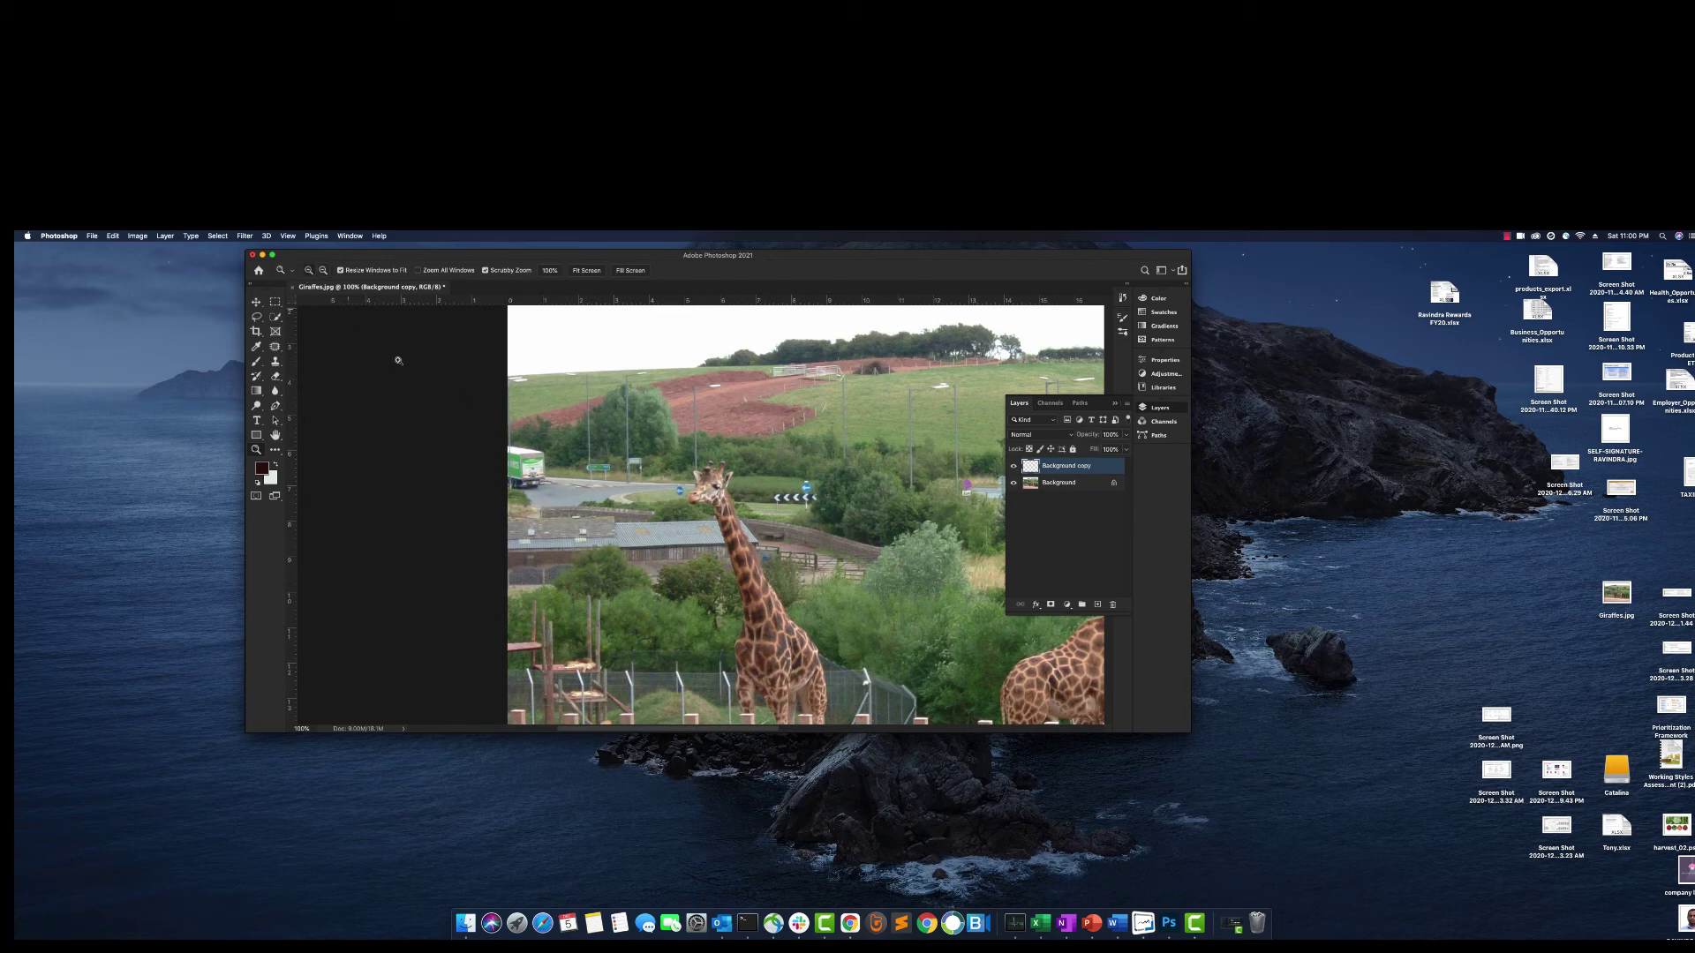
- Zoom to 300% on the delivery truck and pick the Lasso tool
left_click(525, 472)
left_click(525, 472)
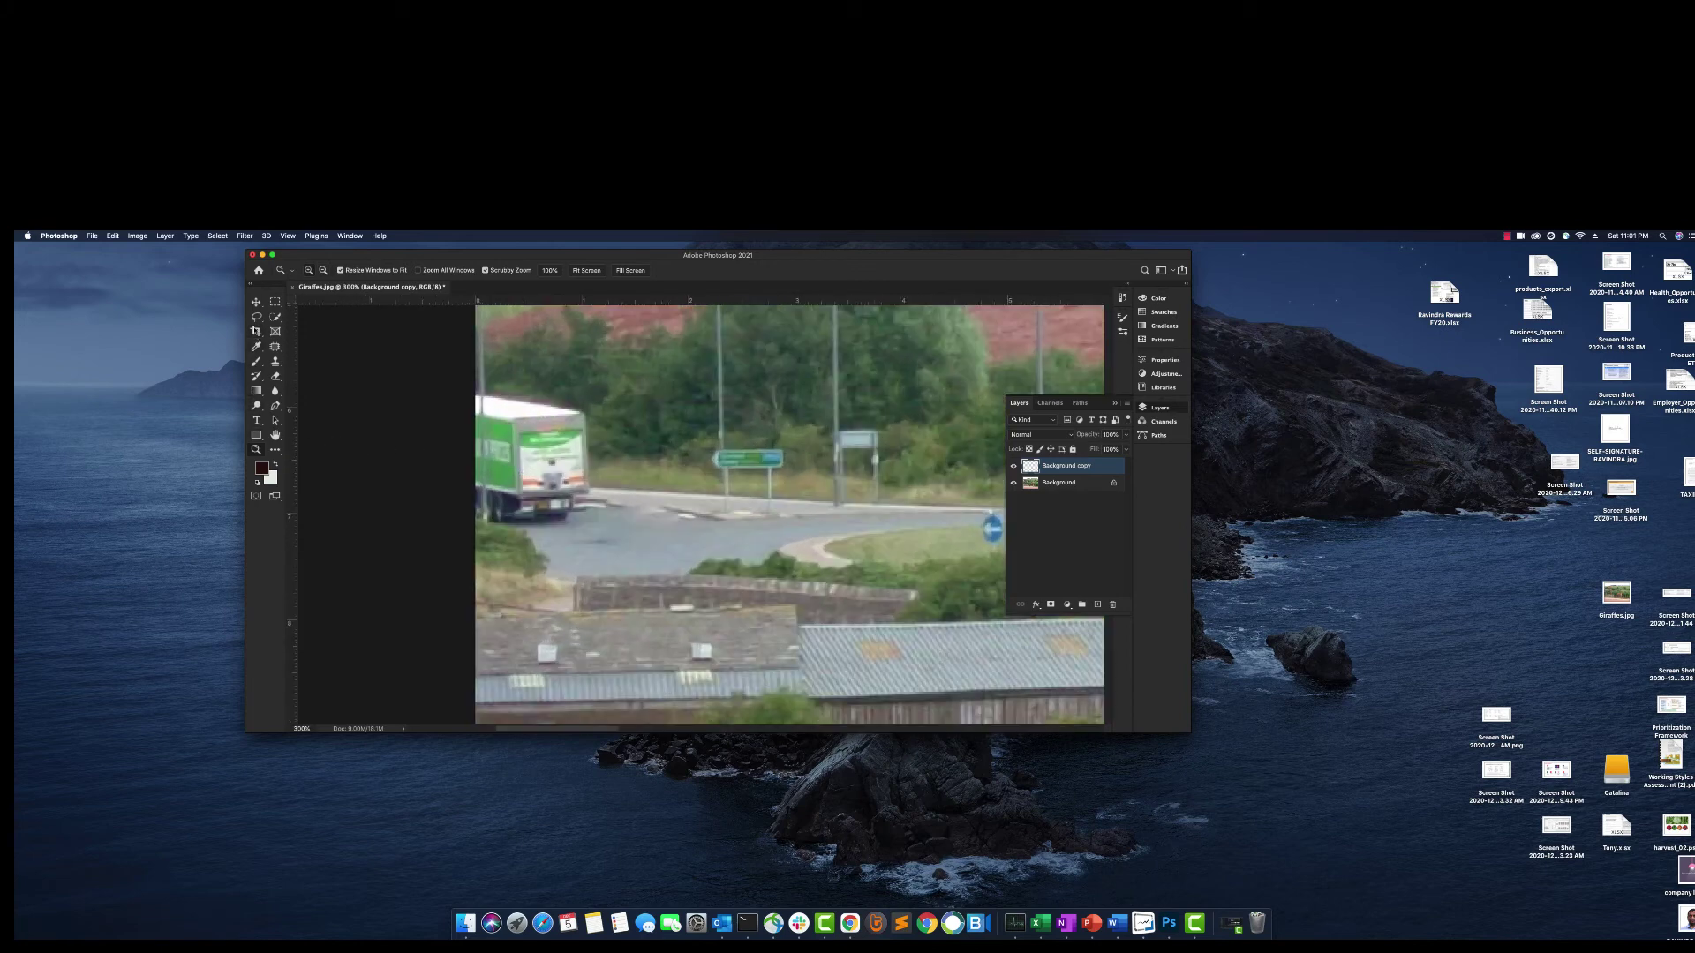
left_click(257, 319)
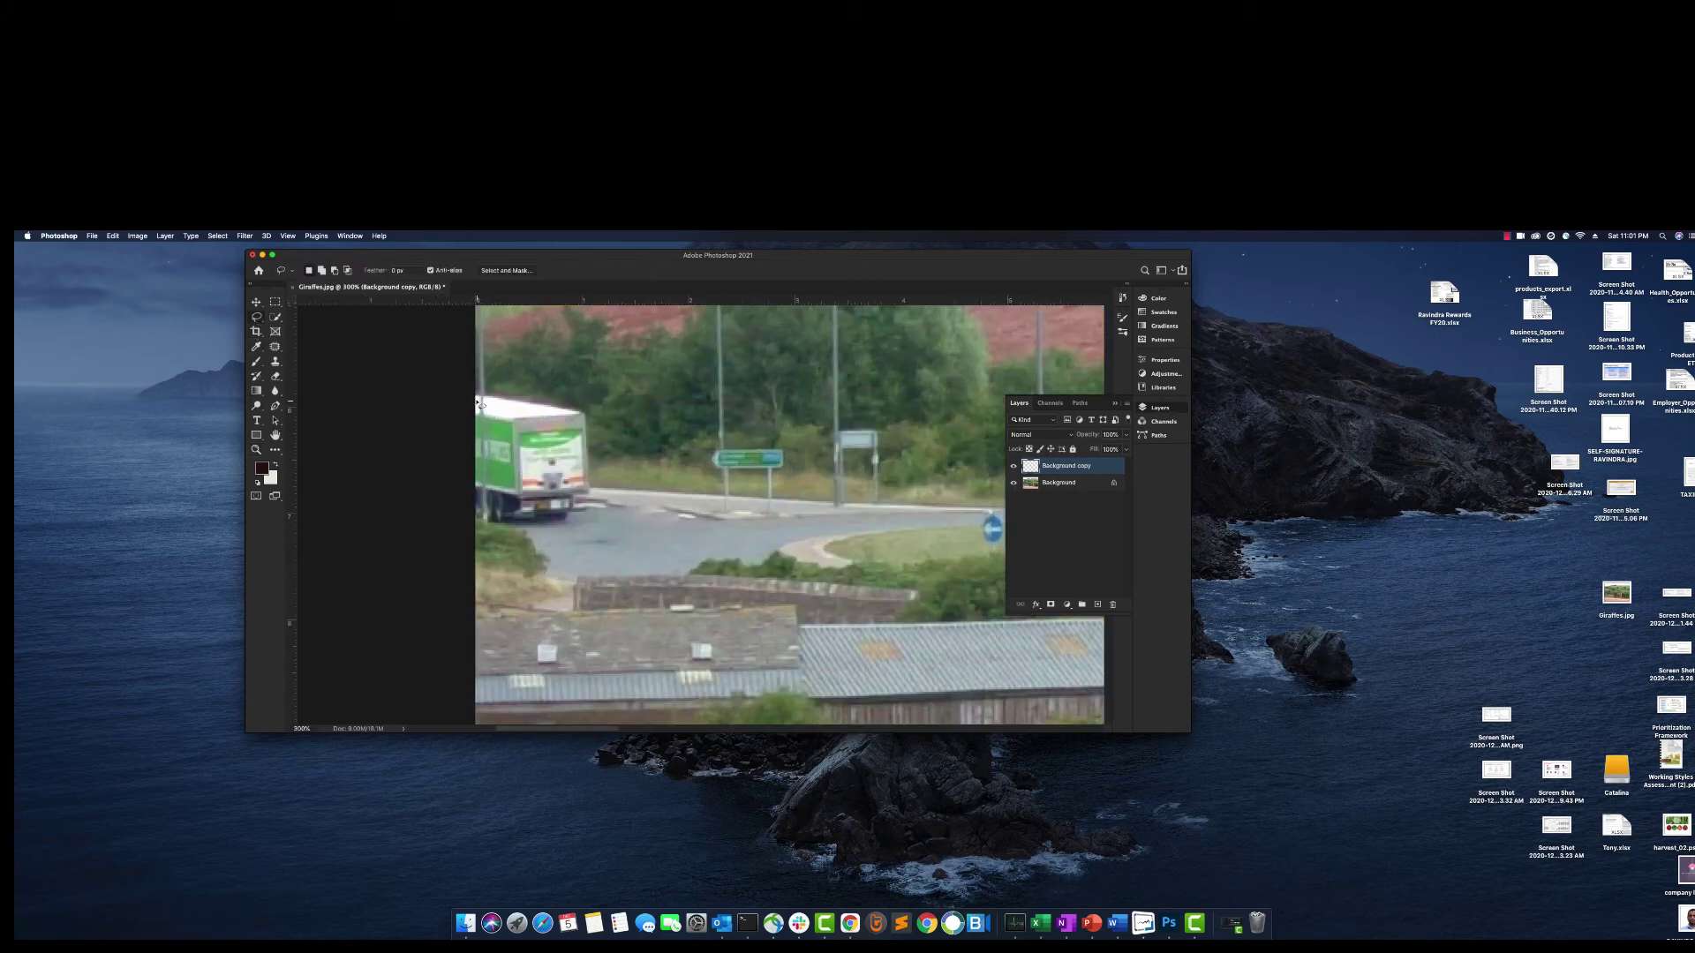
- Lasso around the green delivery truck and start Content-Aware Fill for that selection
mouse_move(481, 397)
left_mouse_down()
mouse_move(589, 418)
mouse_move(591, 495)
mouse_move(569, 527)
mouse_move(513, 528)
left_mouse_up()
left_click_drag(477, 519, 477, 396)
left_click(113, 236)
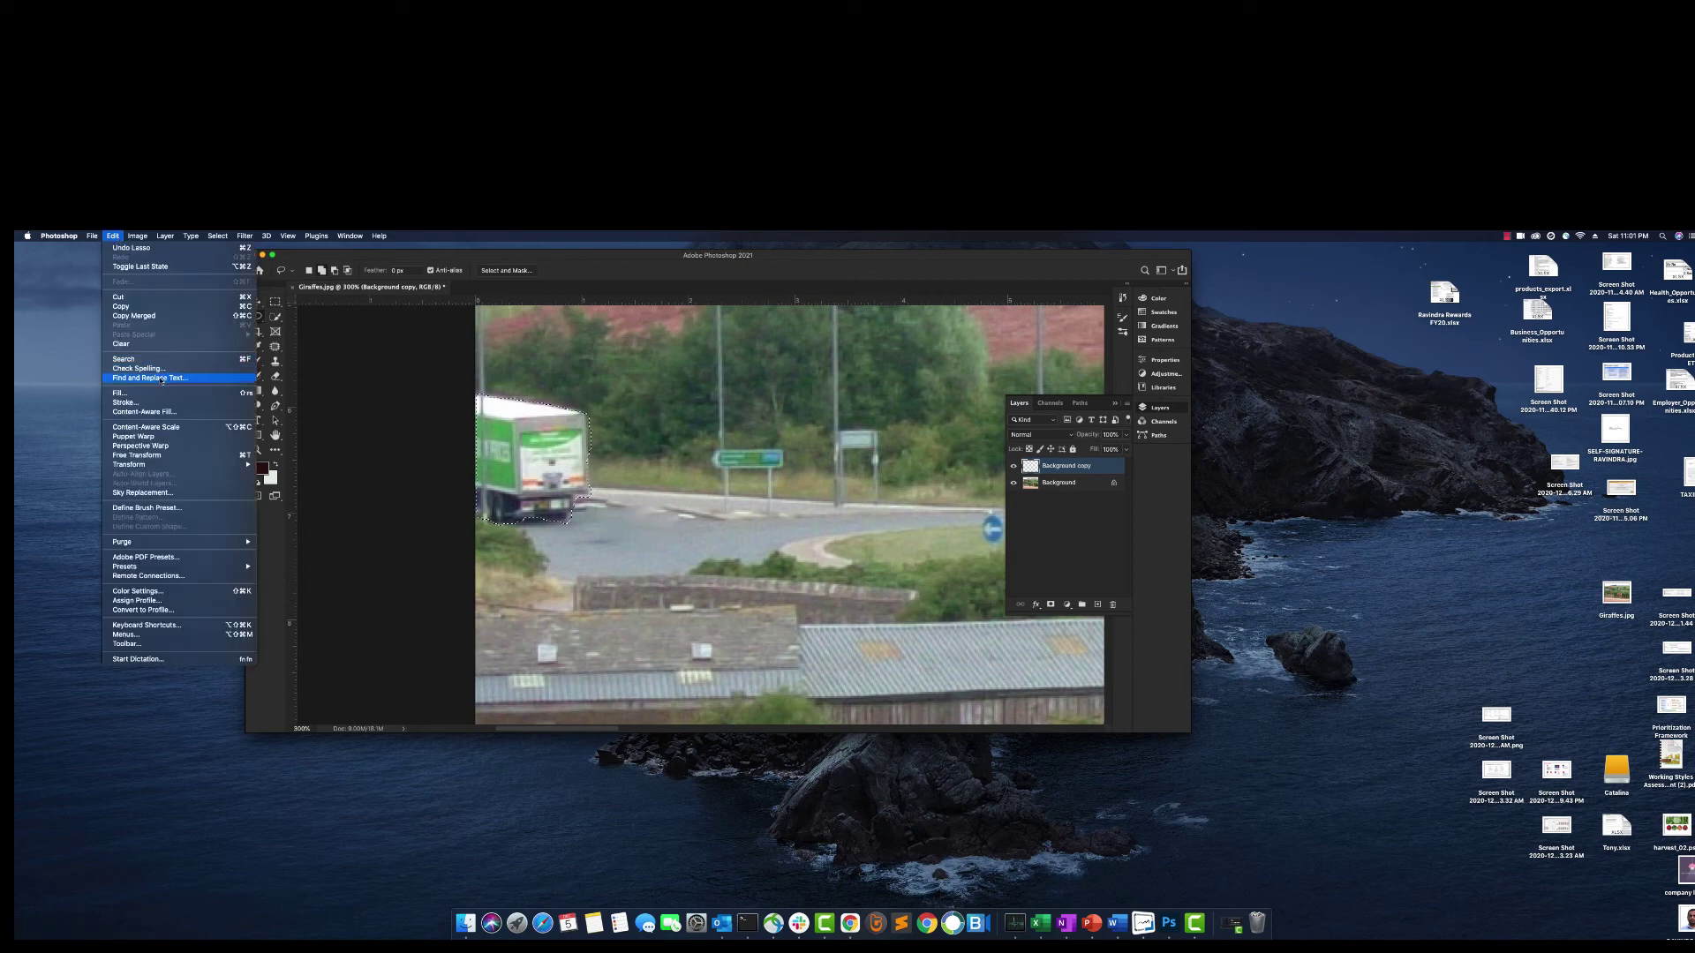
left_click(144, 411)
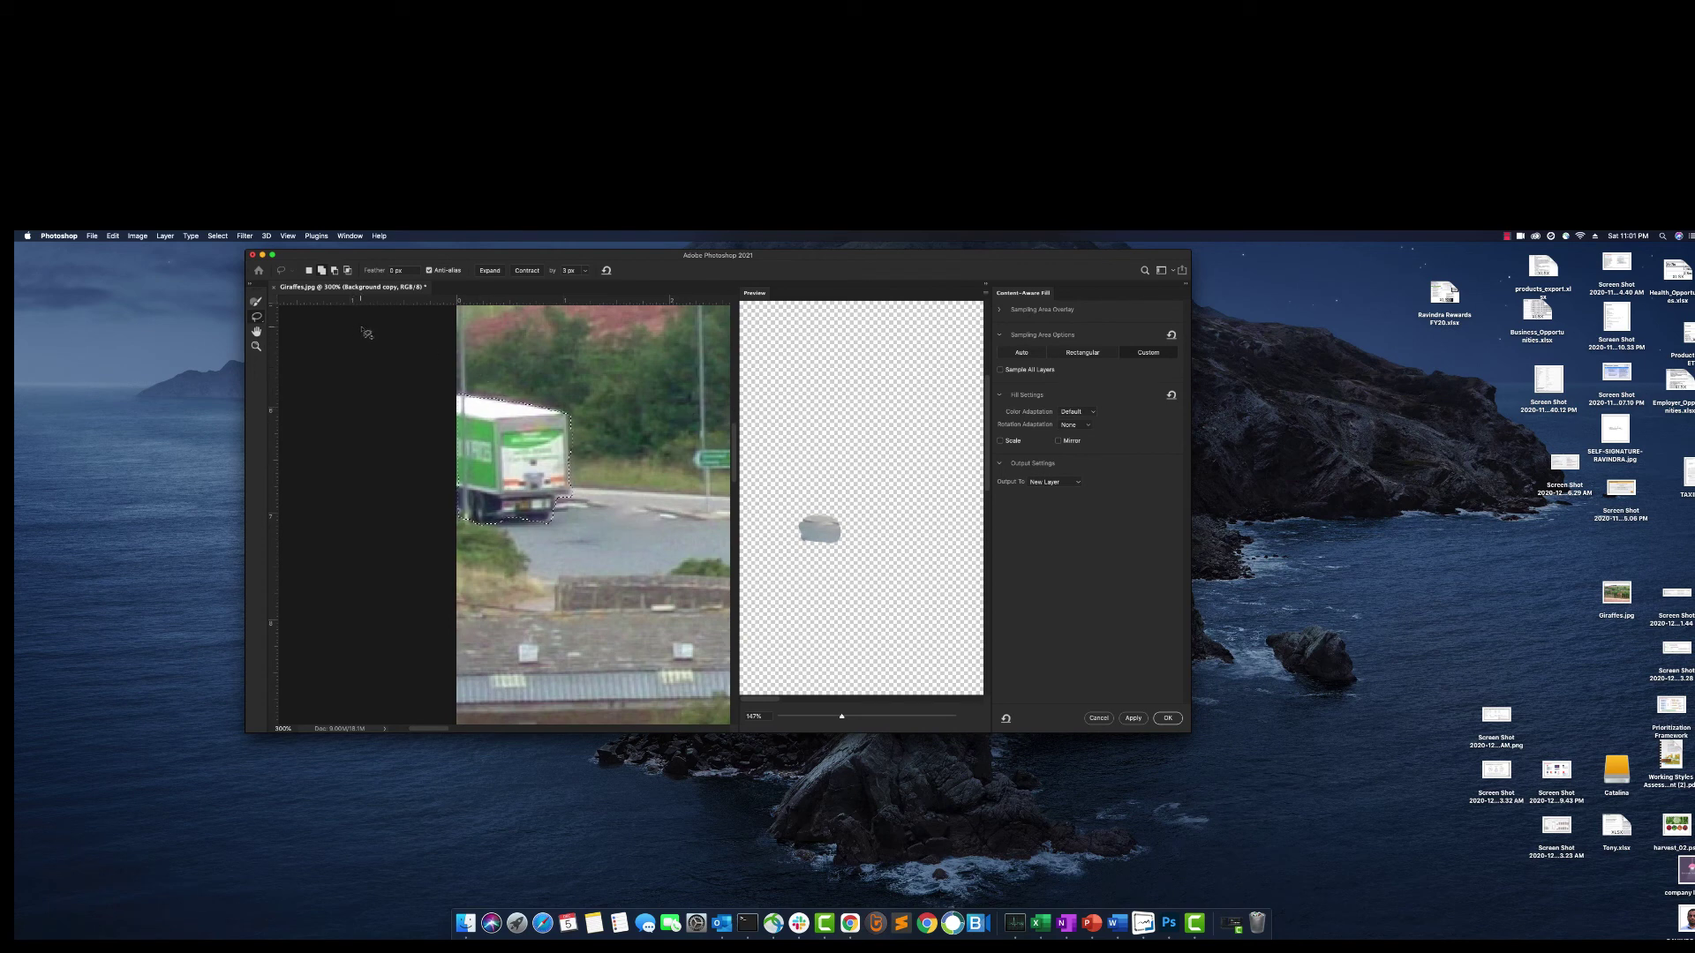
- Cancel Content-Aware Fill, select the Background layer, and restart Content-Aware Fill for the truck
left_click(1098, 718)
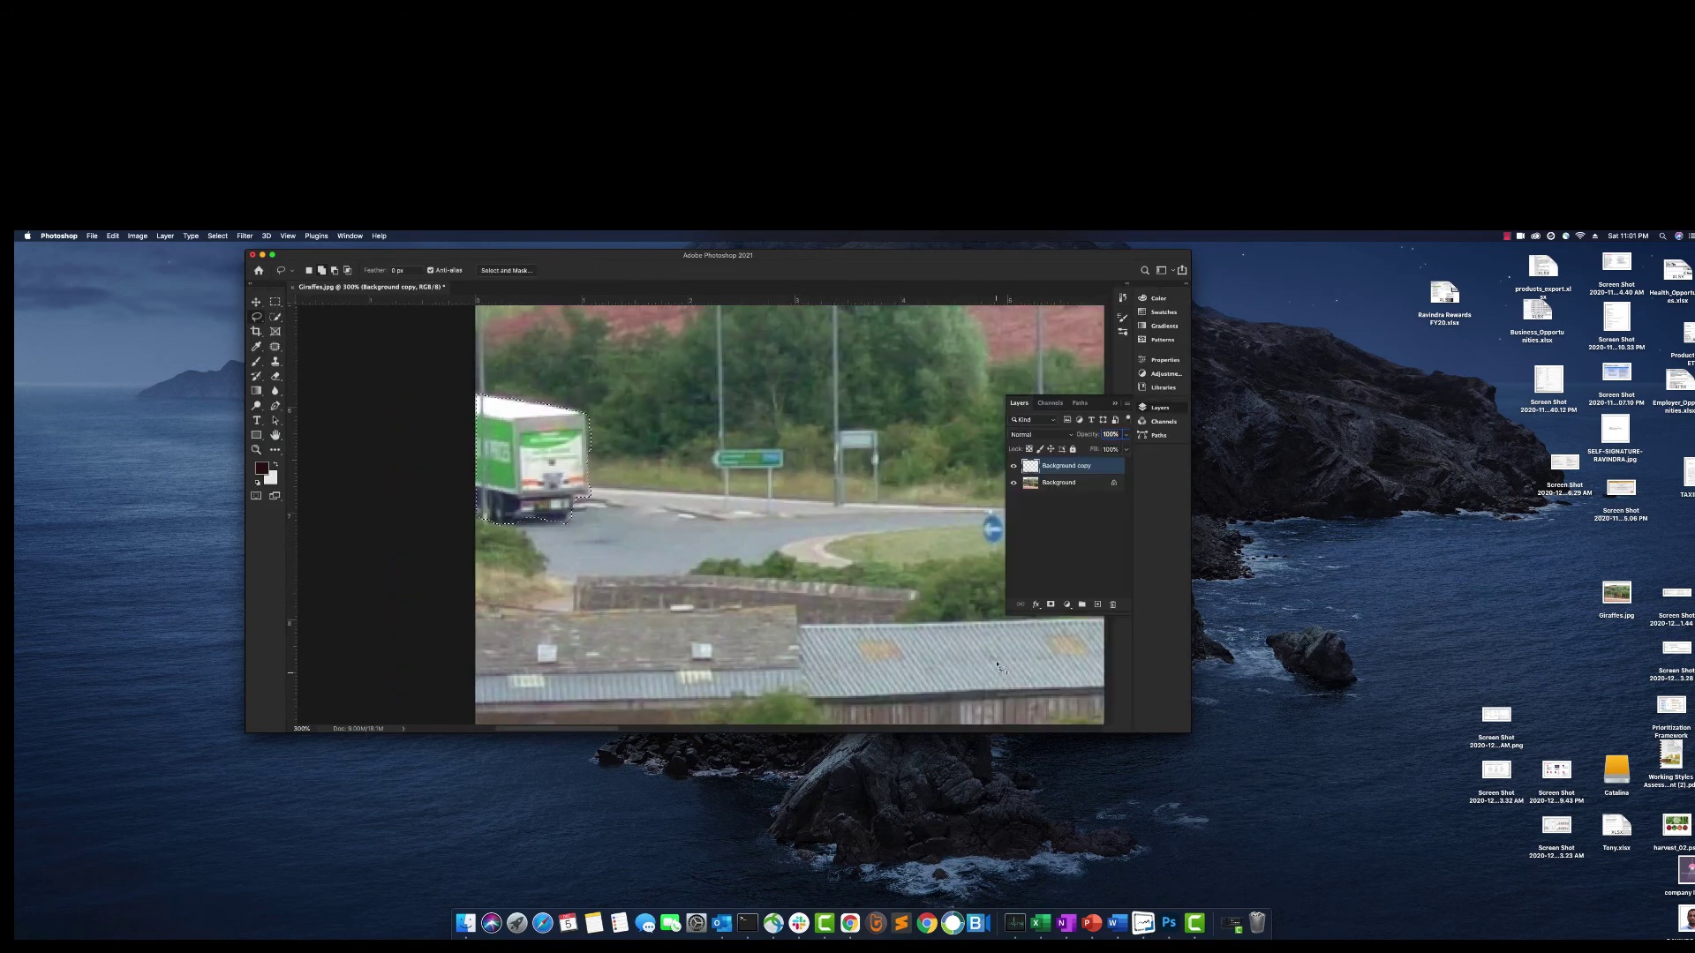
left_click(1054, 484)
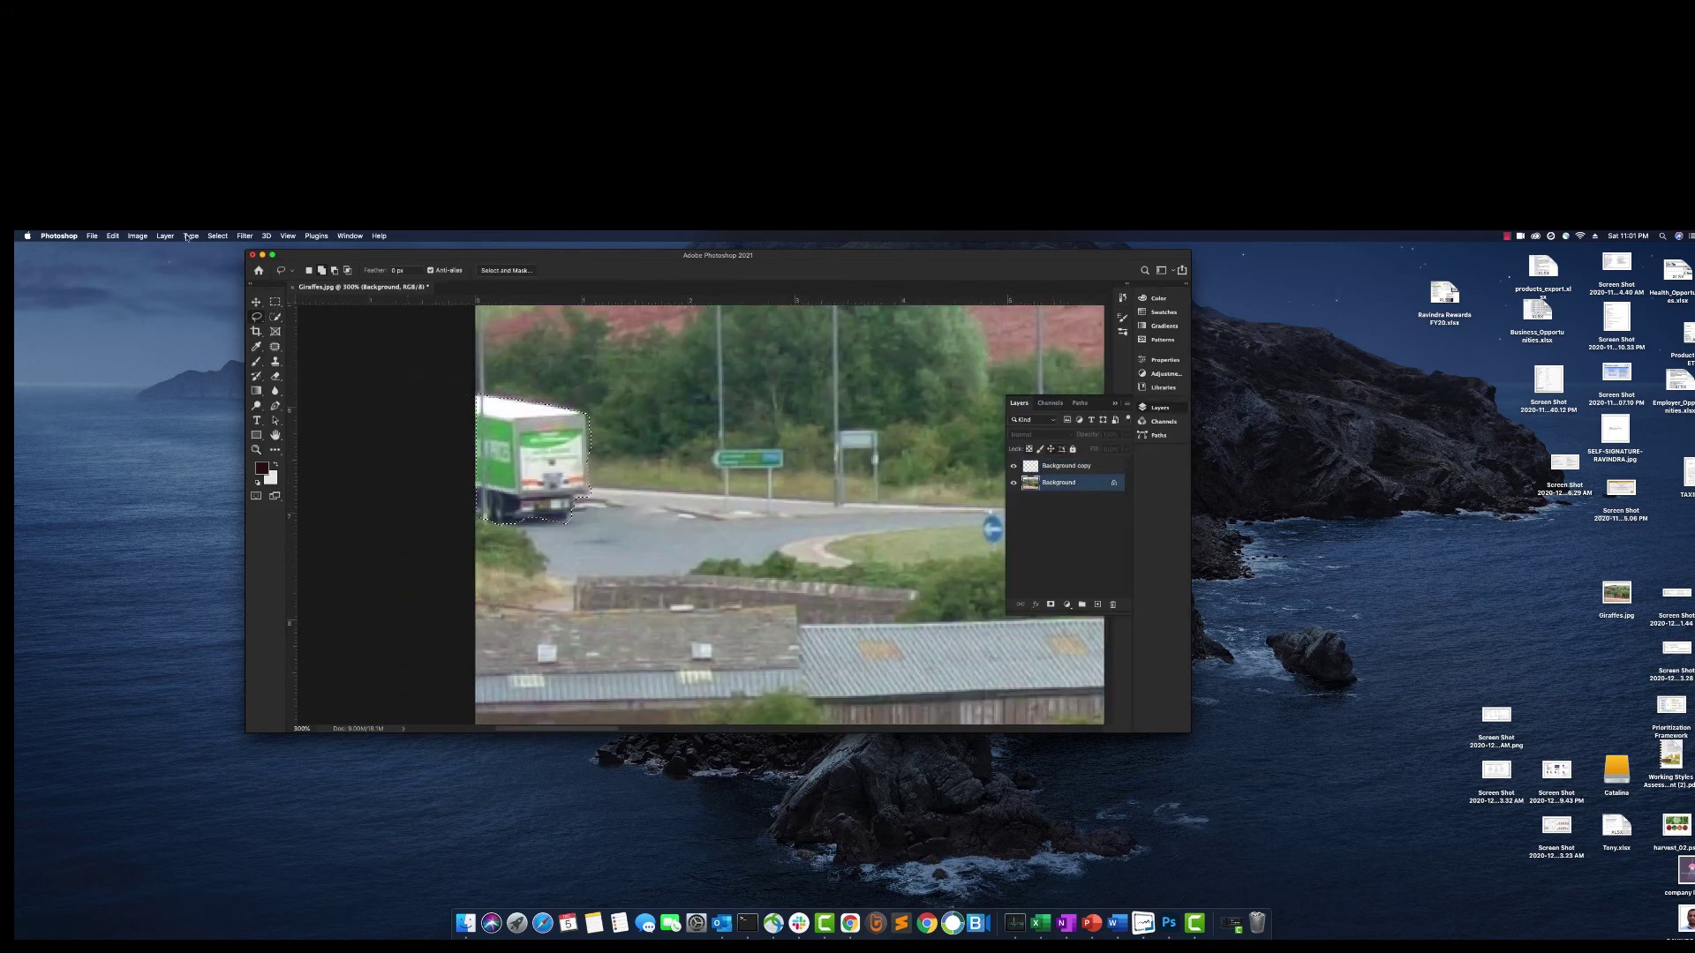
left_click(113, 236)
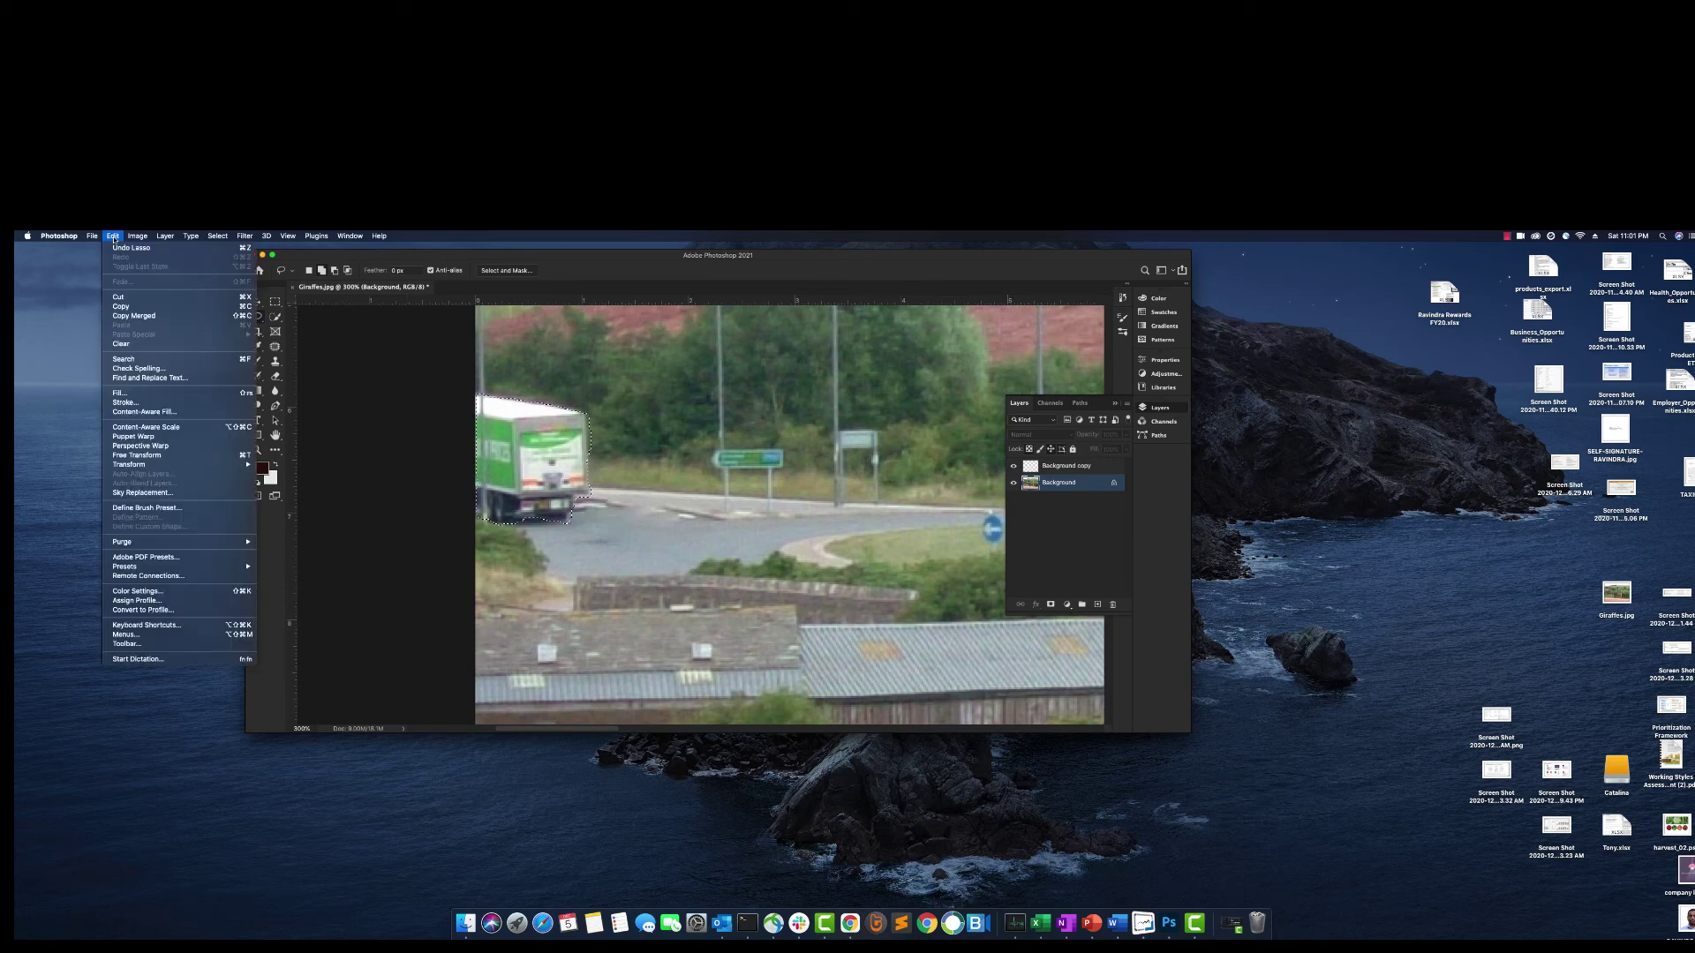
left_click(149, 412)
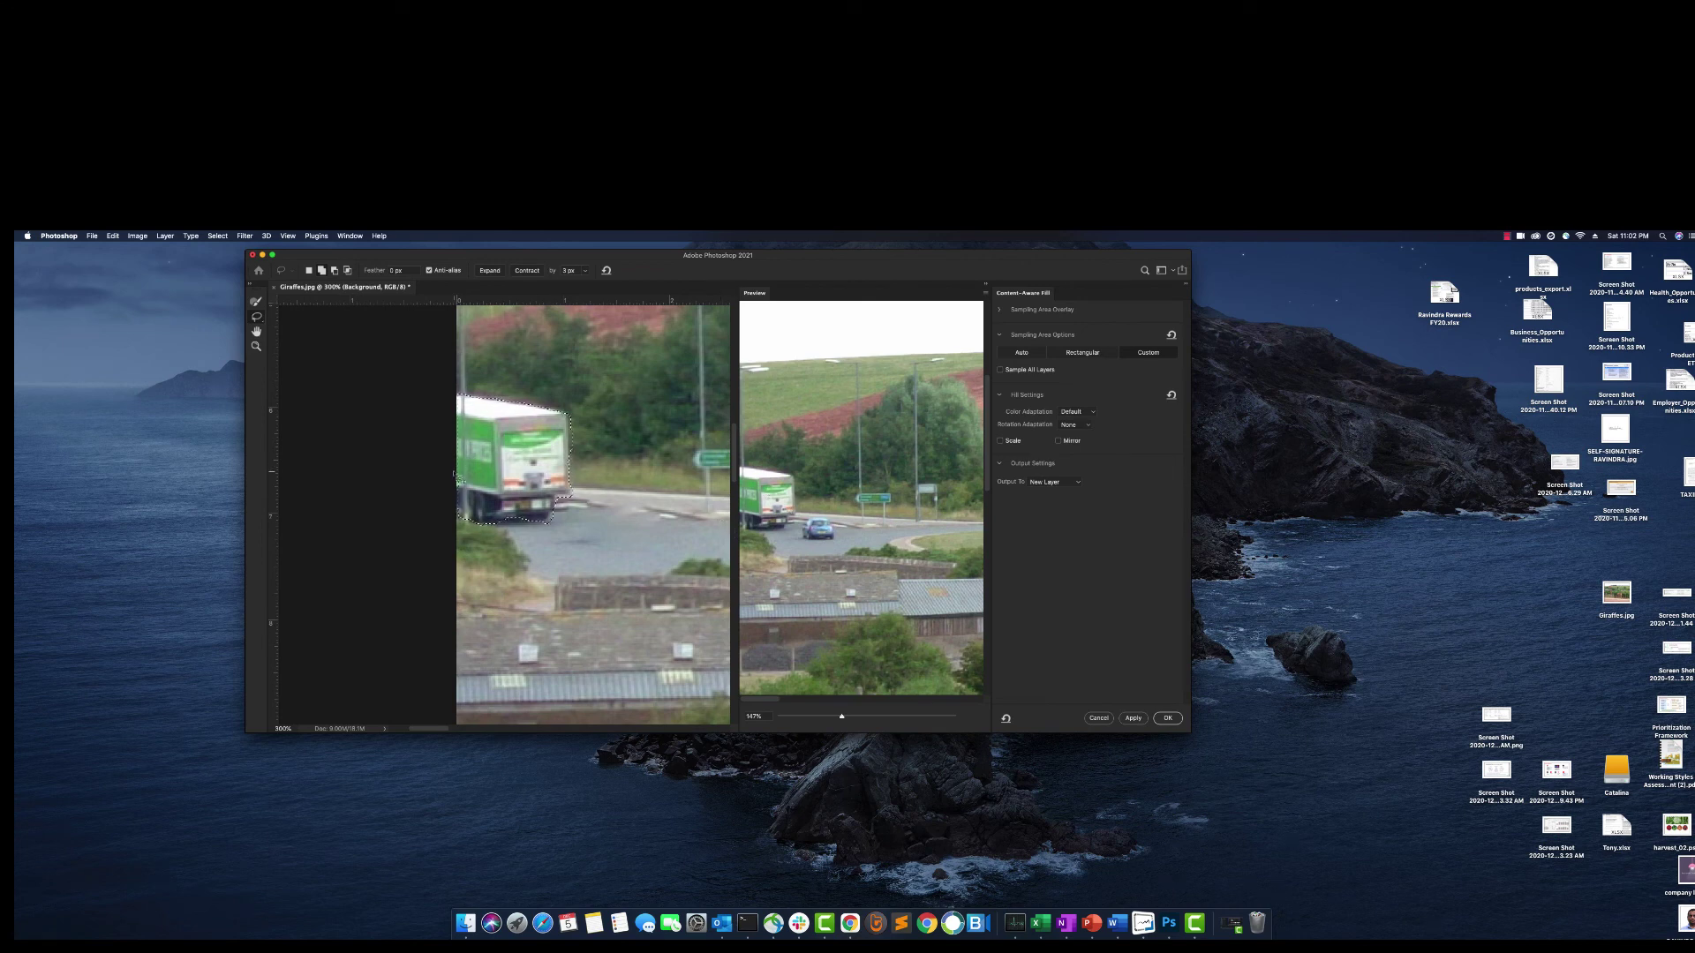
- Paint the sampling area over the trees above the truck with the Sampling Brush
left_click(257, 303)
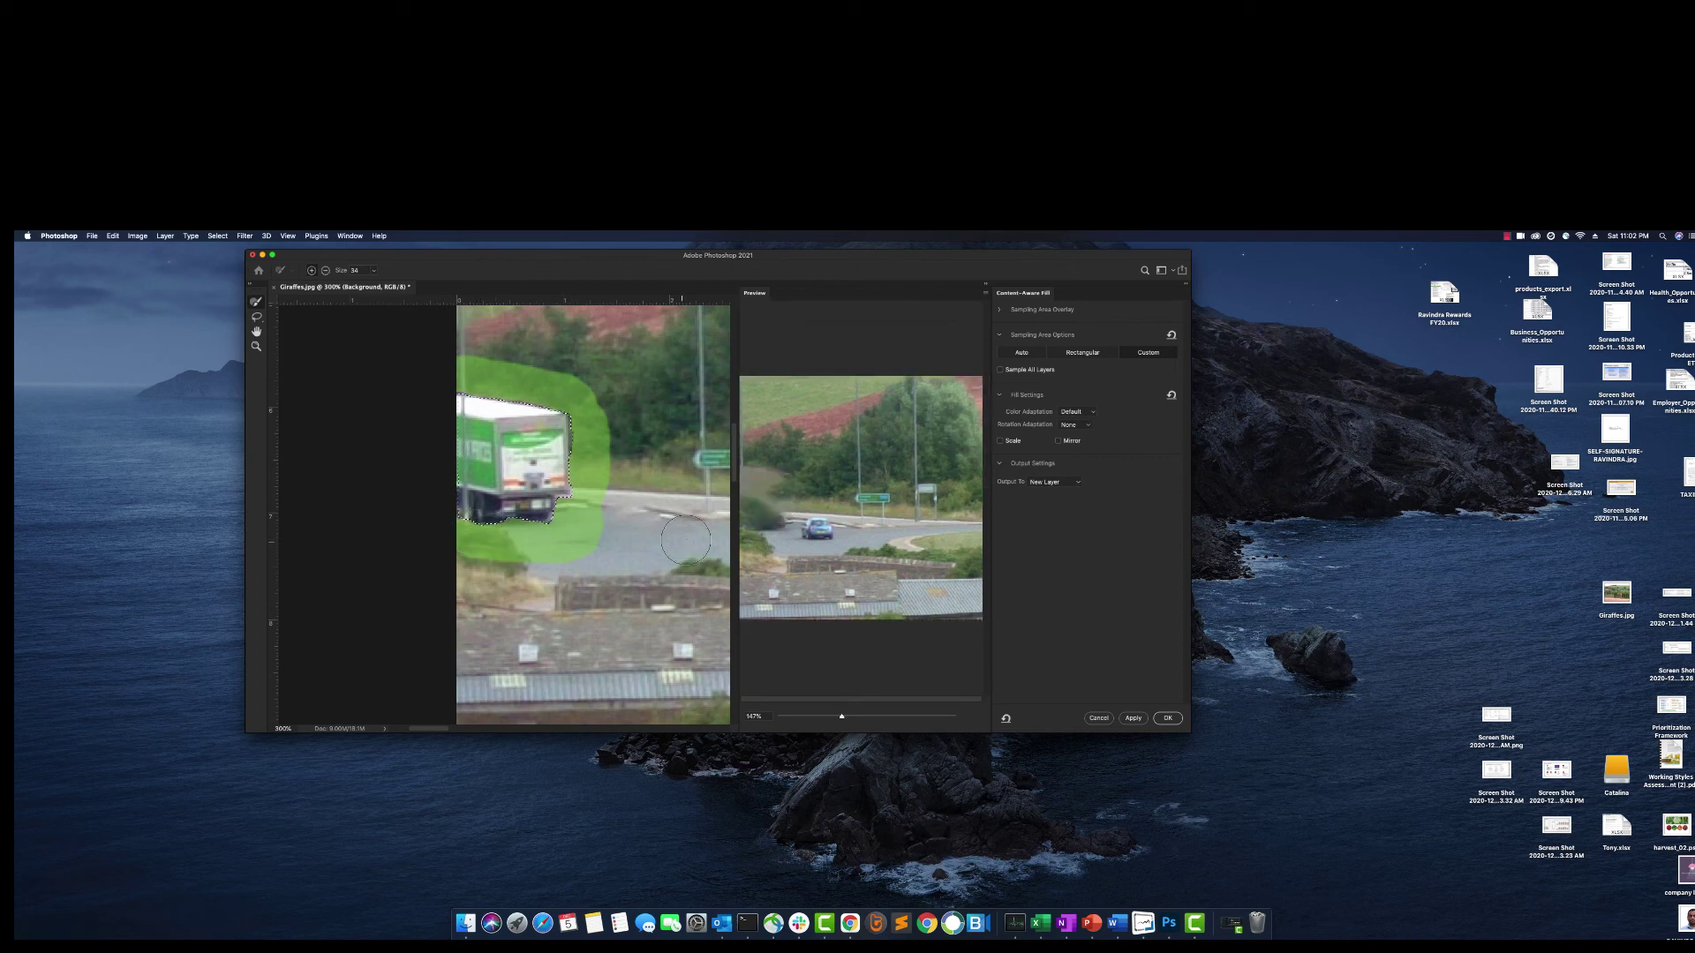
mouse_move(482, 377)
left_mouse_down()
mouse_move(559, 340)
mouse_move(605, 390)
mouse_move(544, 372)
mouse_move(640, 439)
left_mouse_up()
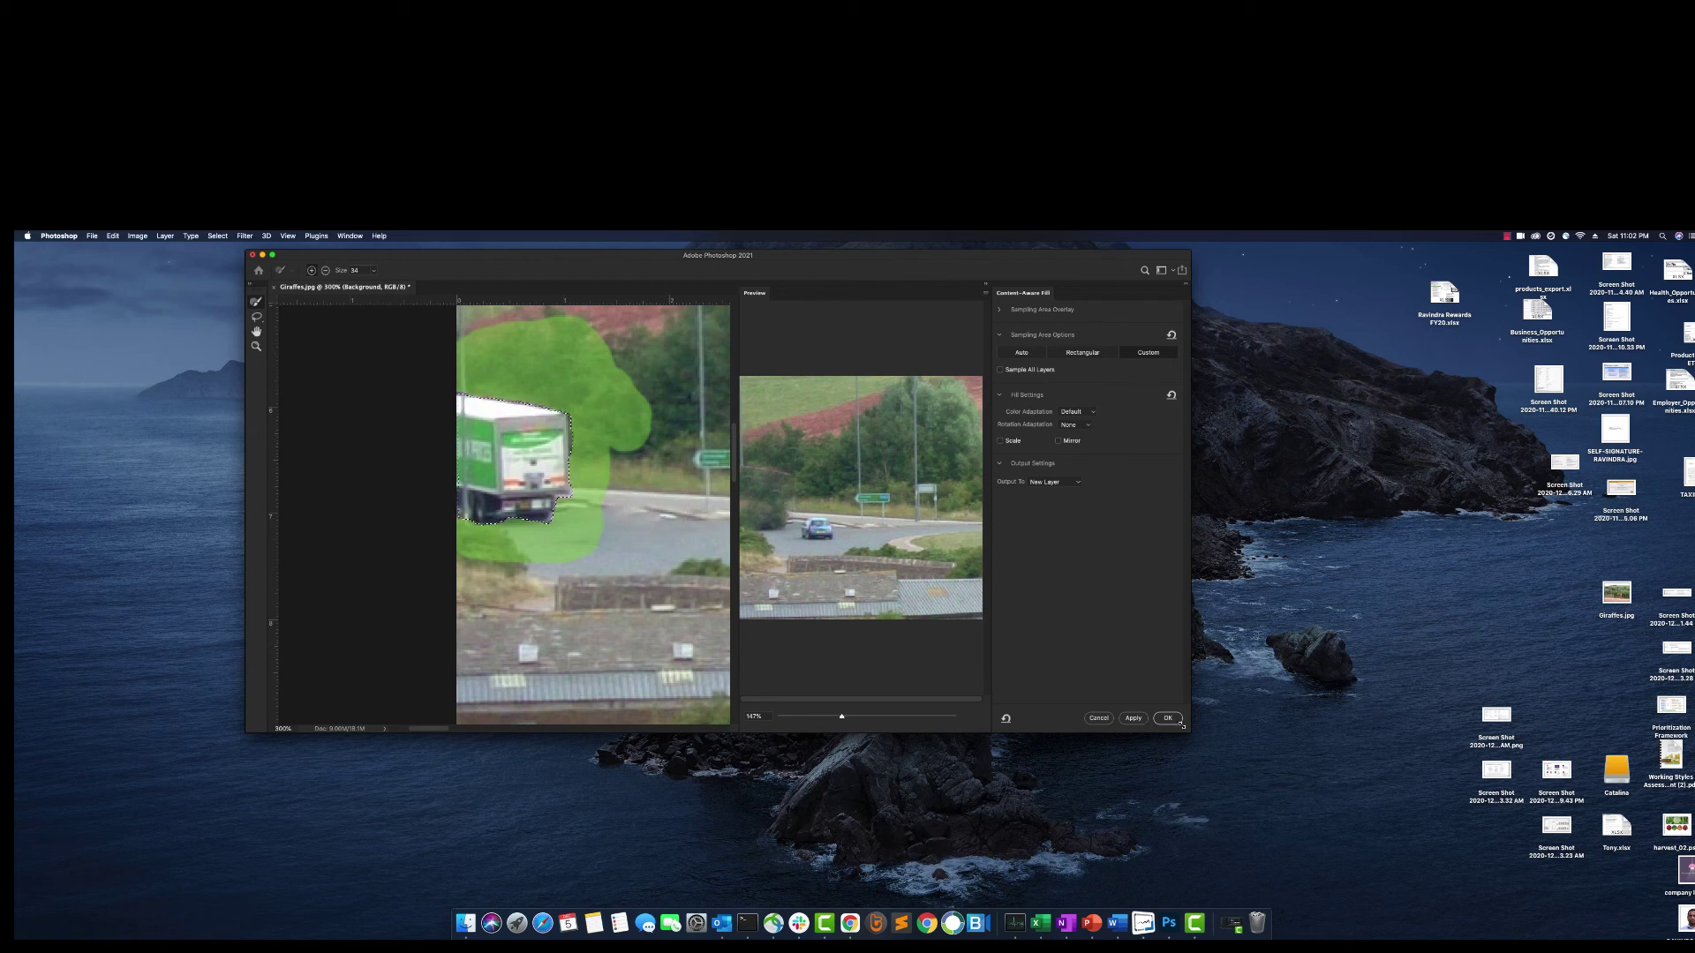
- Try Color Adaptation at High and Default, finally leaving it set to None
left_click(1083, 414)
left_click(1075, 423)
left_click(1076, 417)
left_click(1074, 400)
left_click(1076, 412)
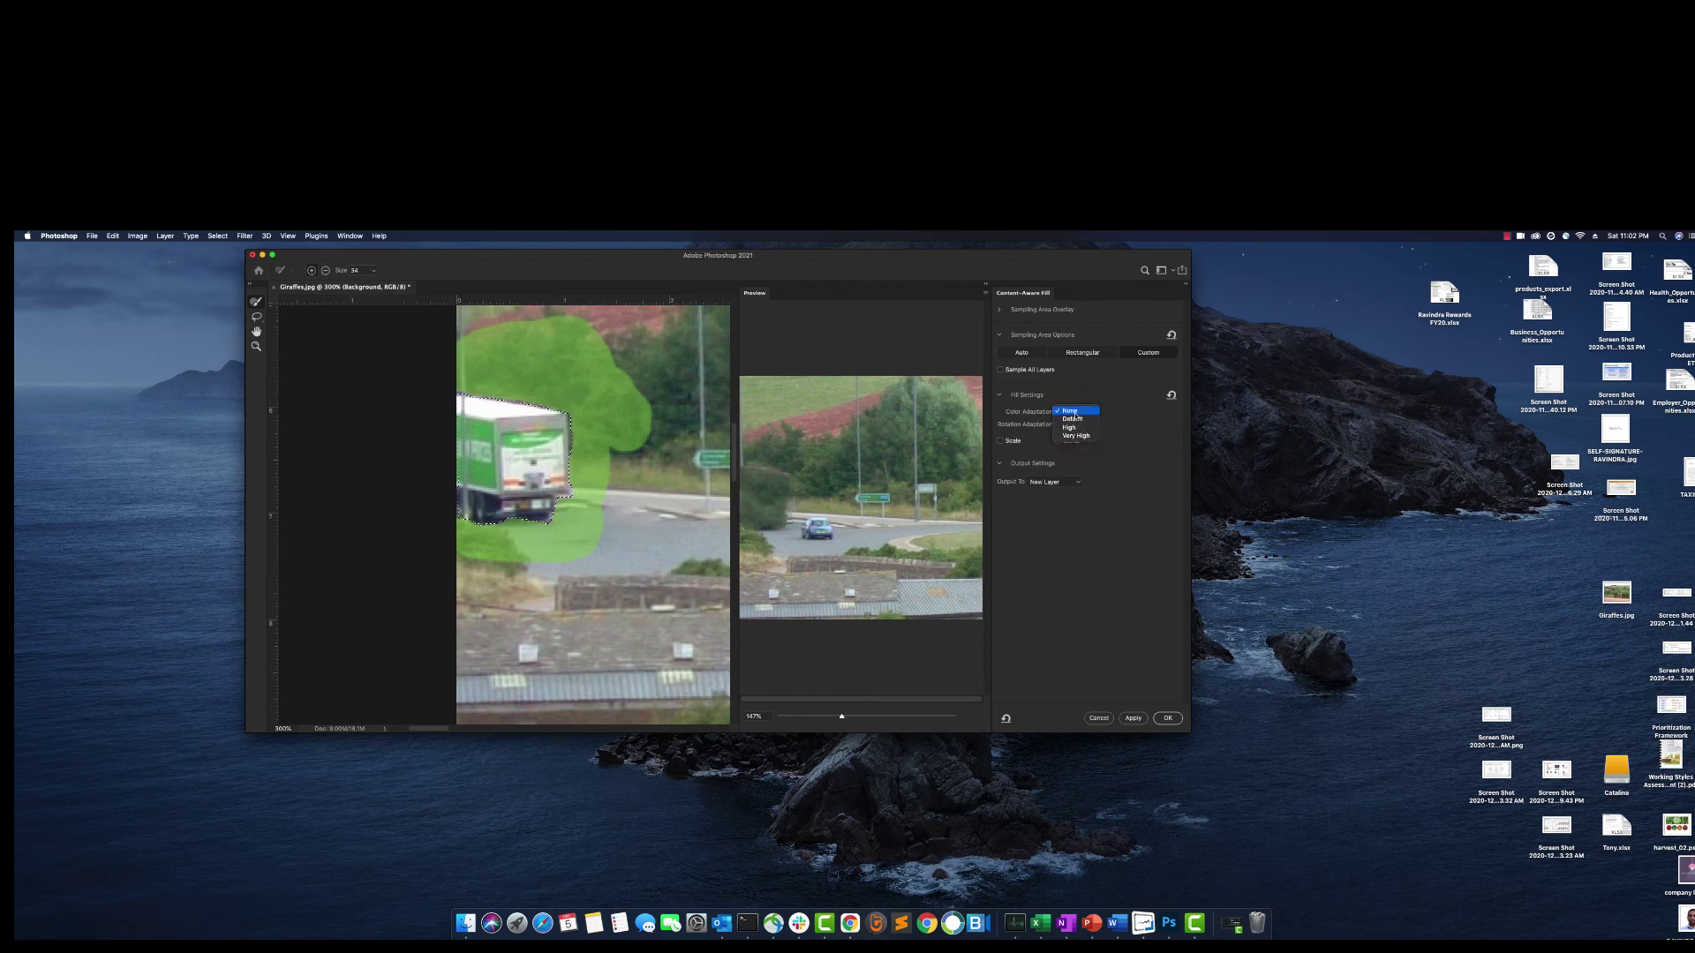
left_click(1075, 421)
left_click(1076, 412)
left_click(1073, 404)
- Set Rotation Adaptation to Medium and apply the truck fill to a new layer
left_click(1077, 429)
left_click(1075, 432)
left_click(1075, 428)
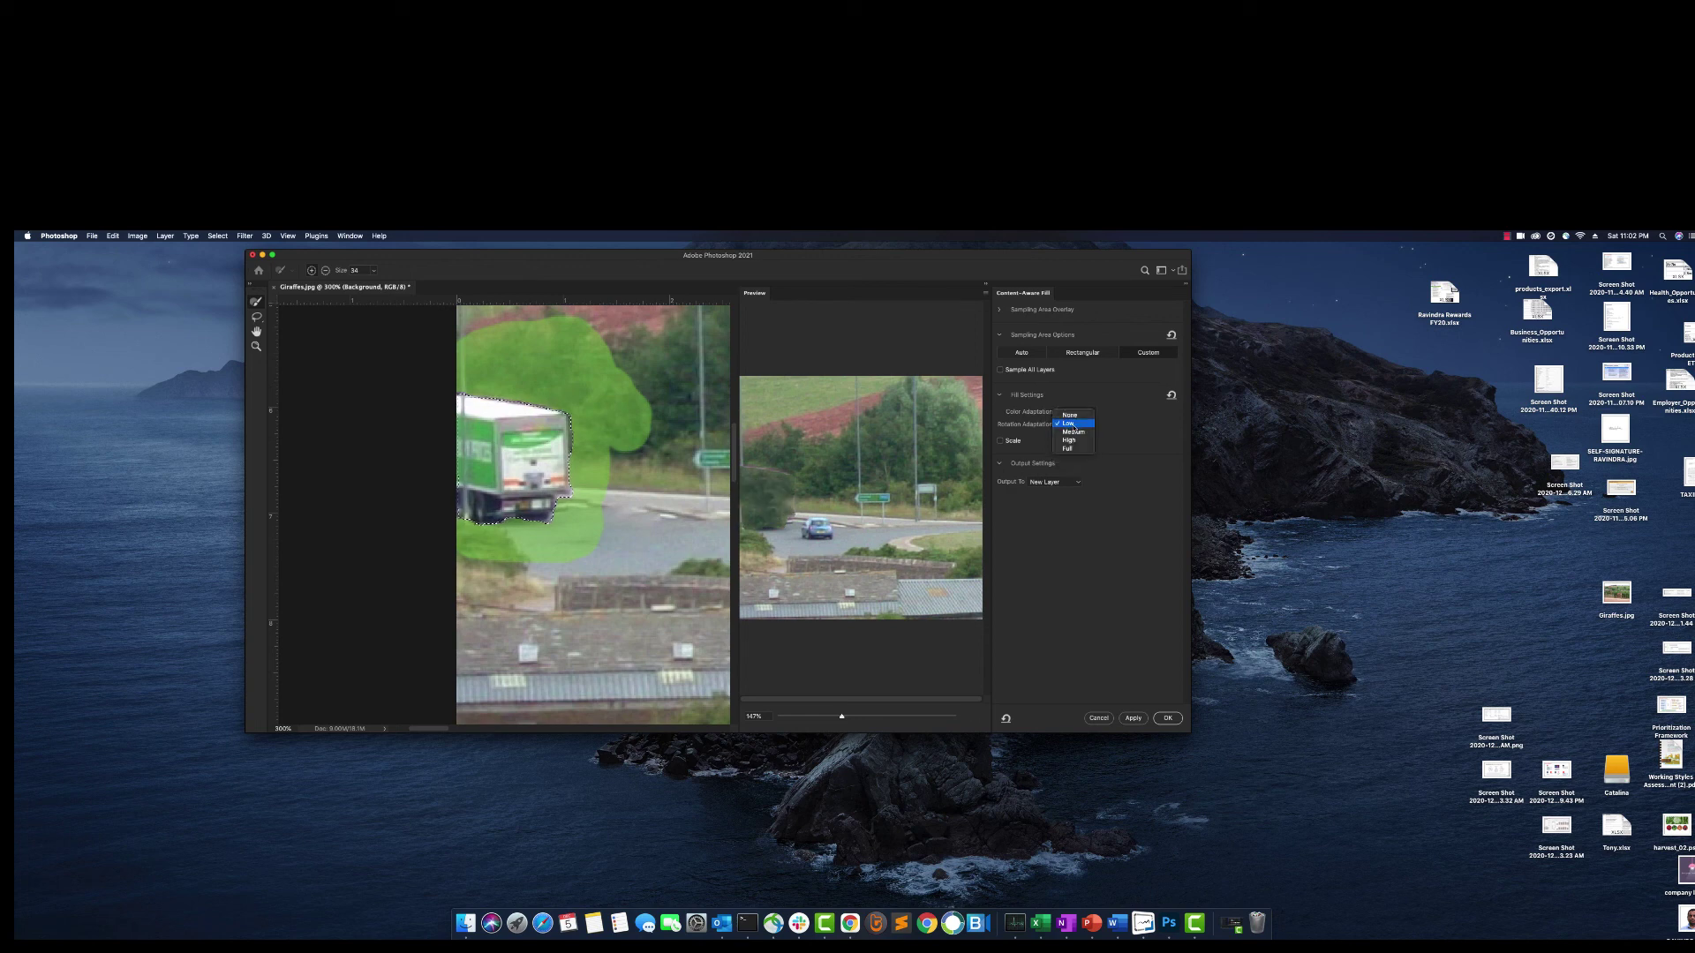
left_click(1073, 433)
left_click(1167, 718)
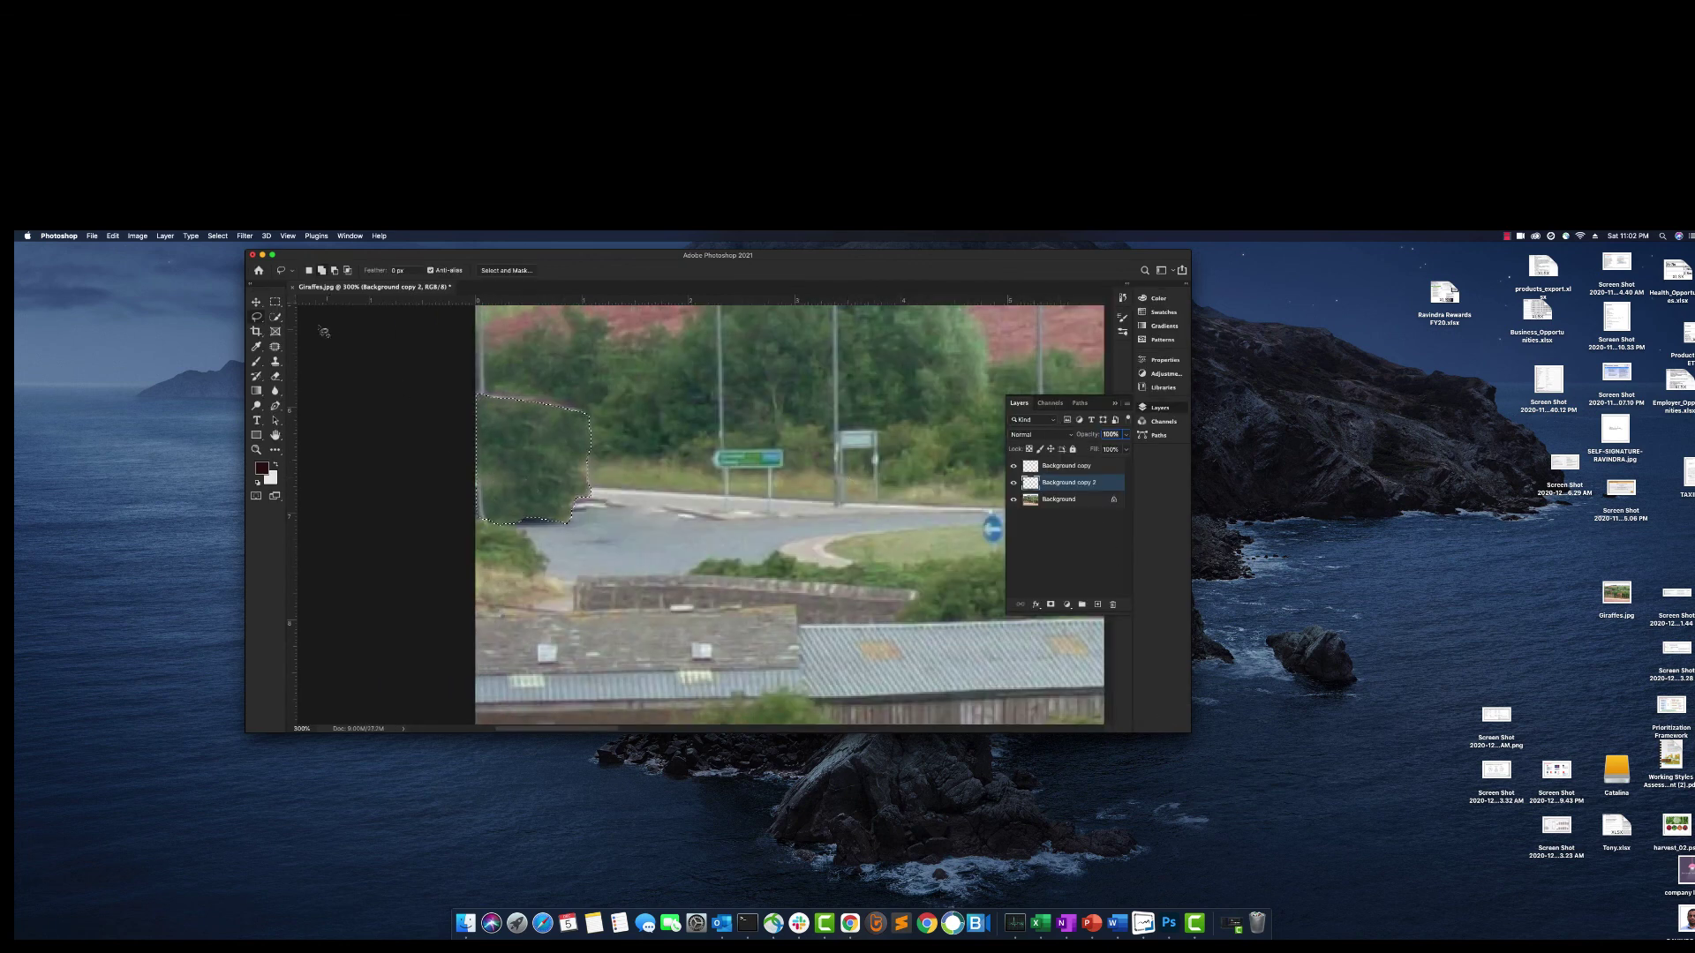
- Deselect the truck, zoom out to 66.7%, and collapse the Layers panel into the dock
left_click(217, 237)
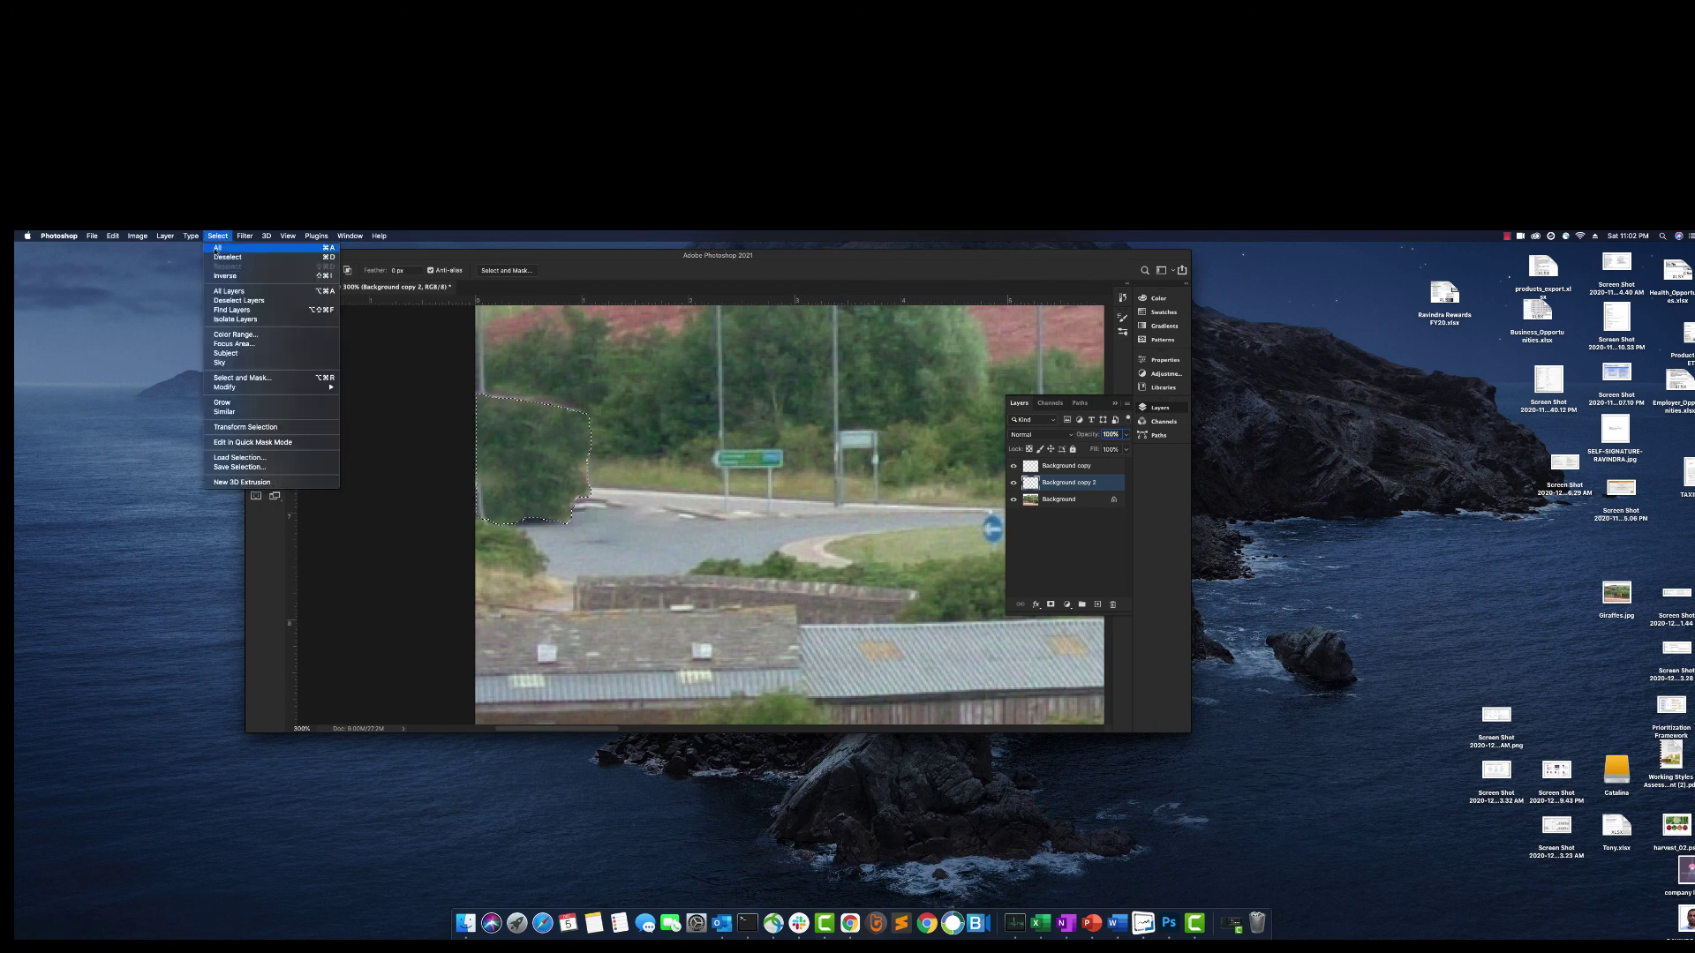
left_click(252, 257)
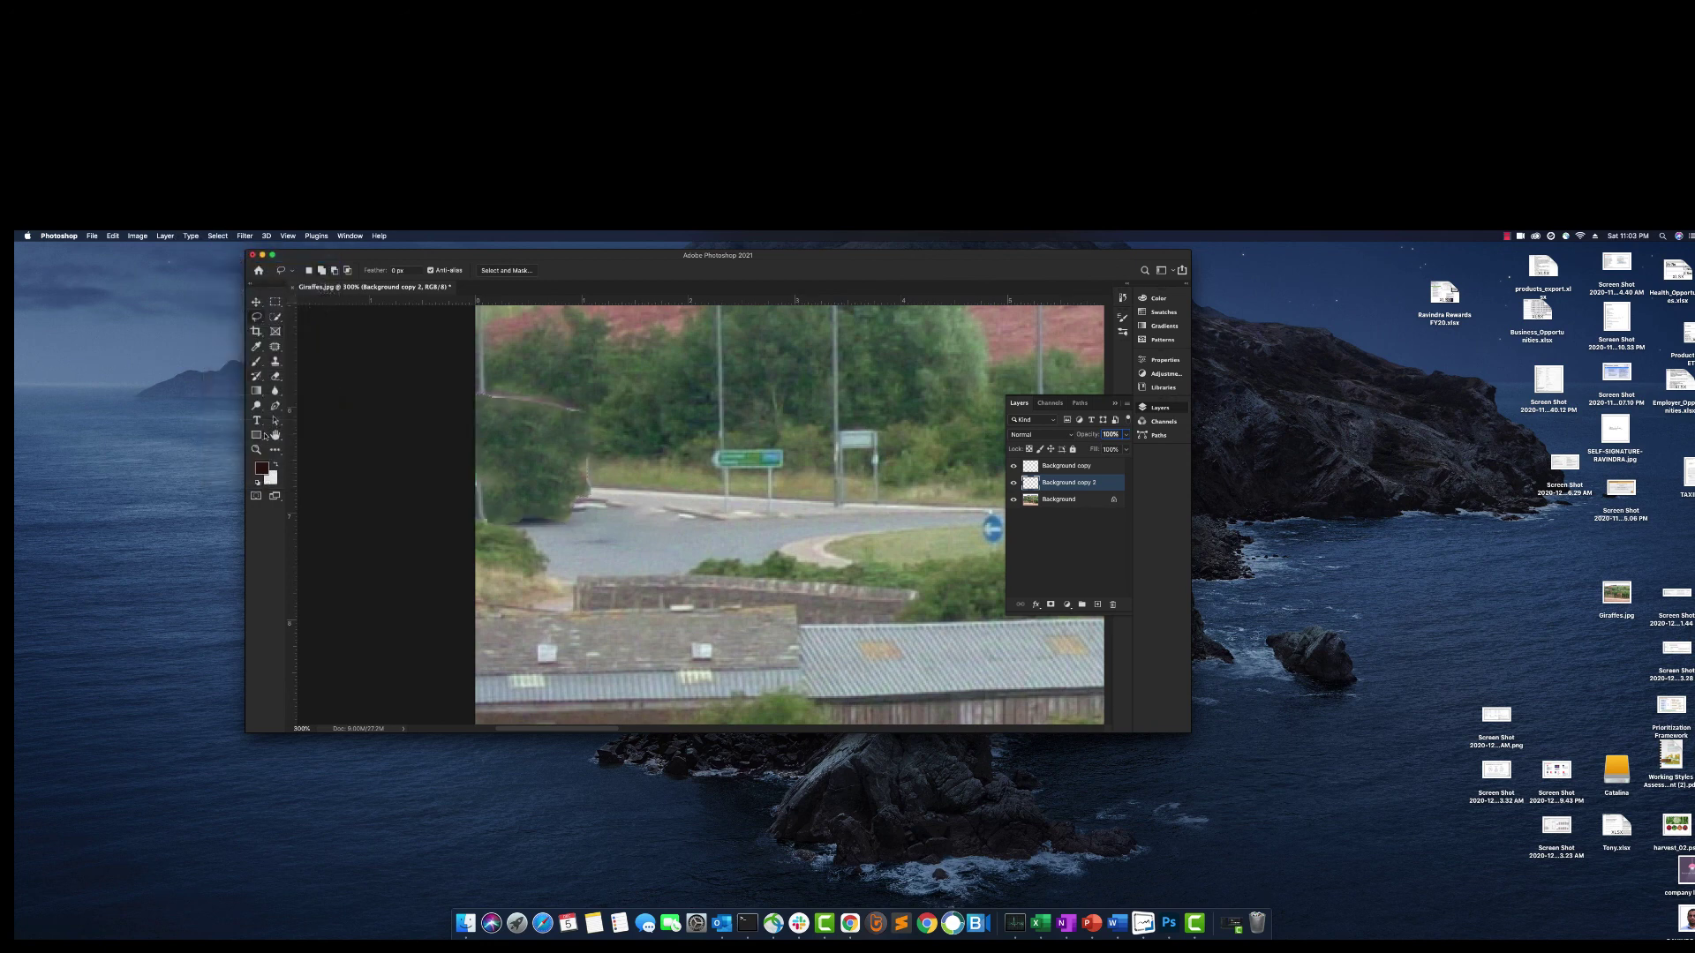
key("z")
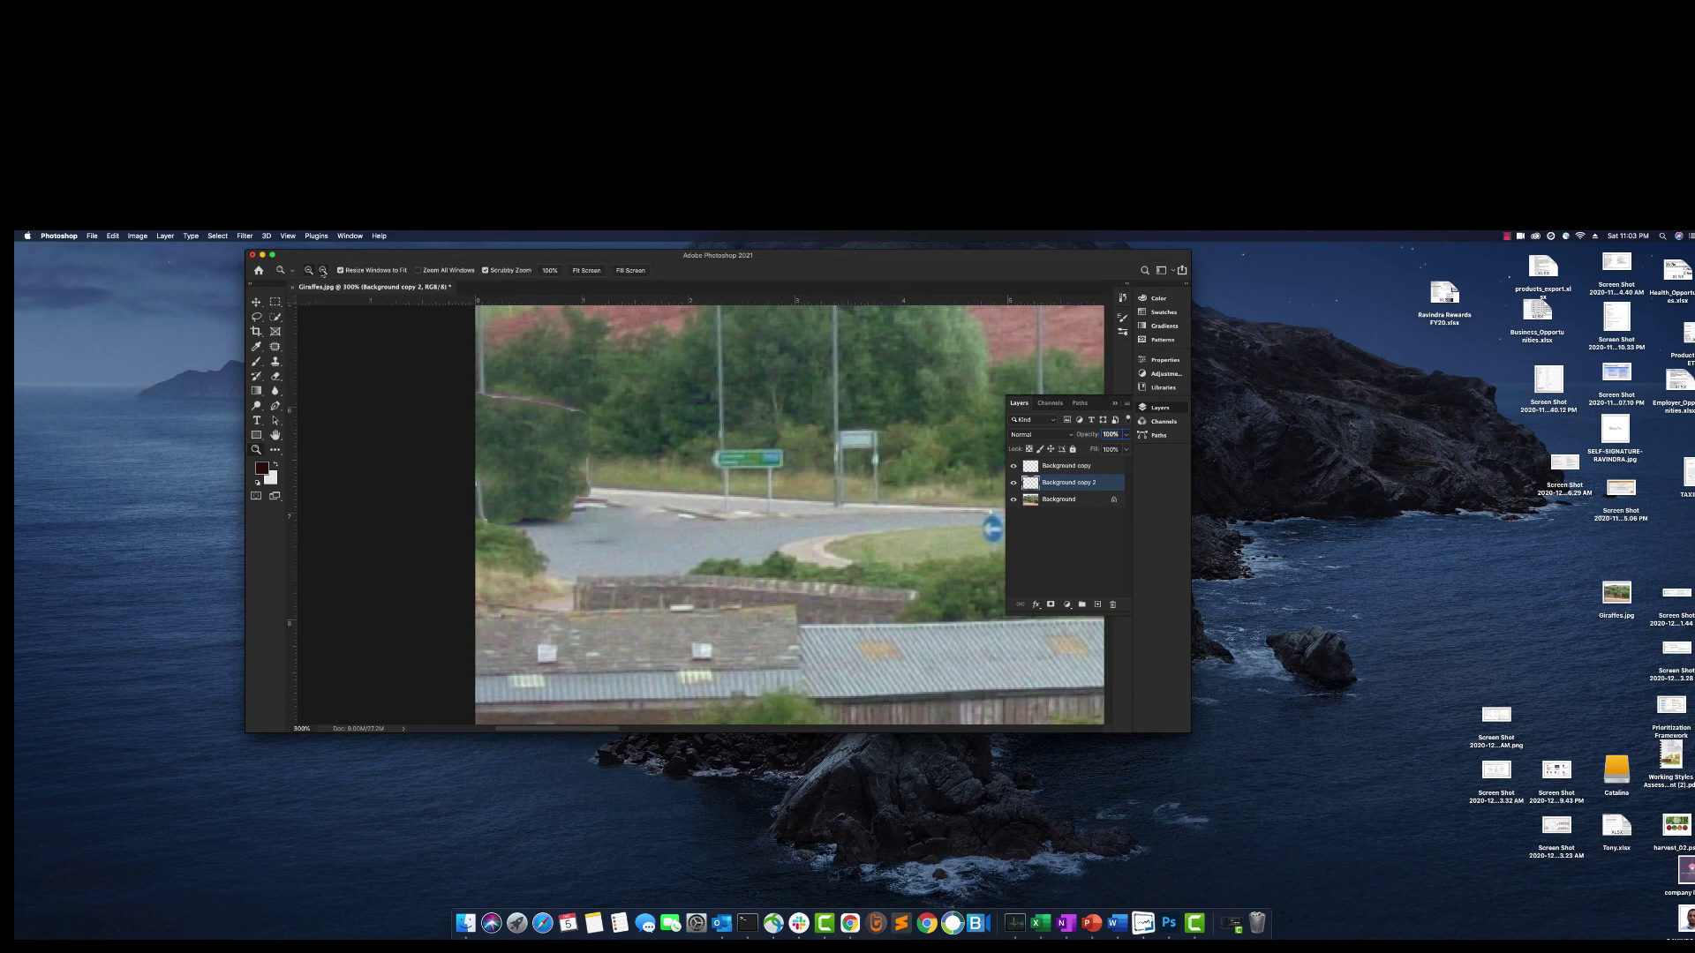
left_click(631, 488, "alt")
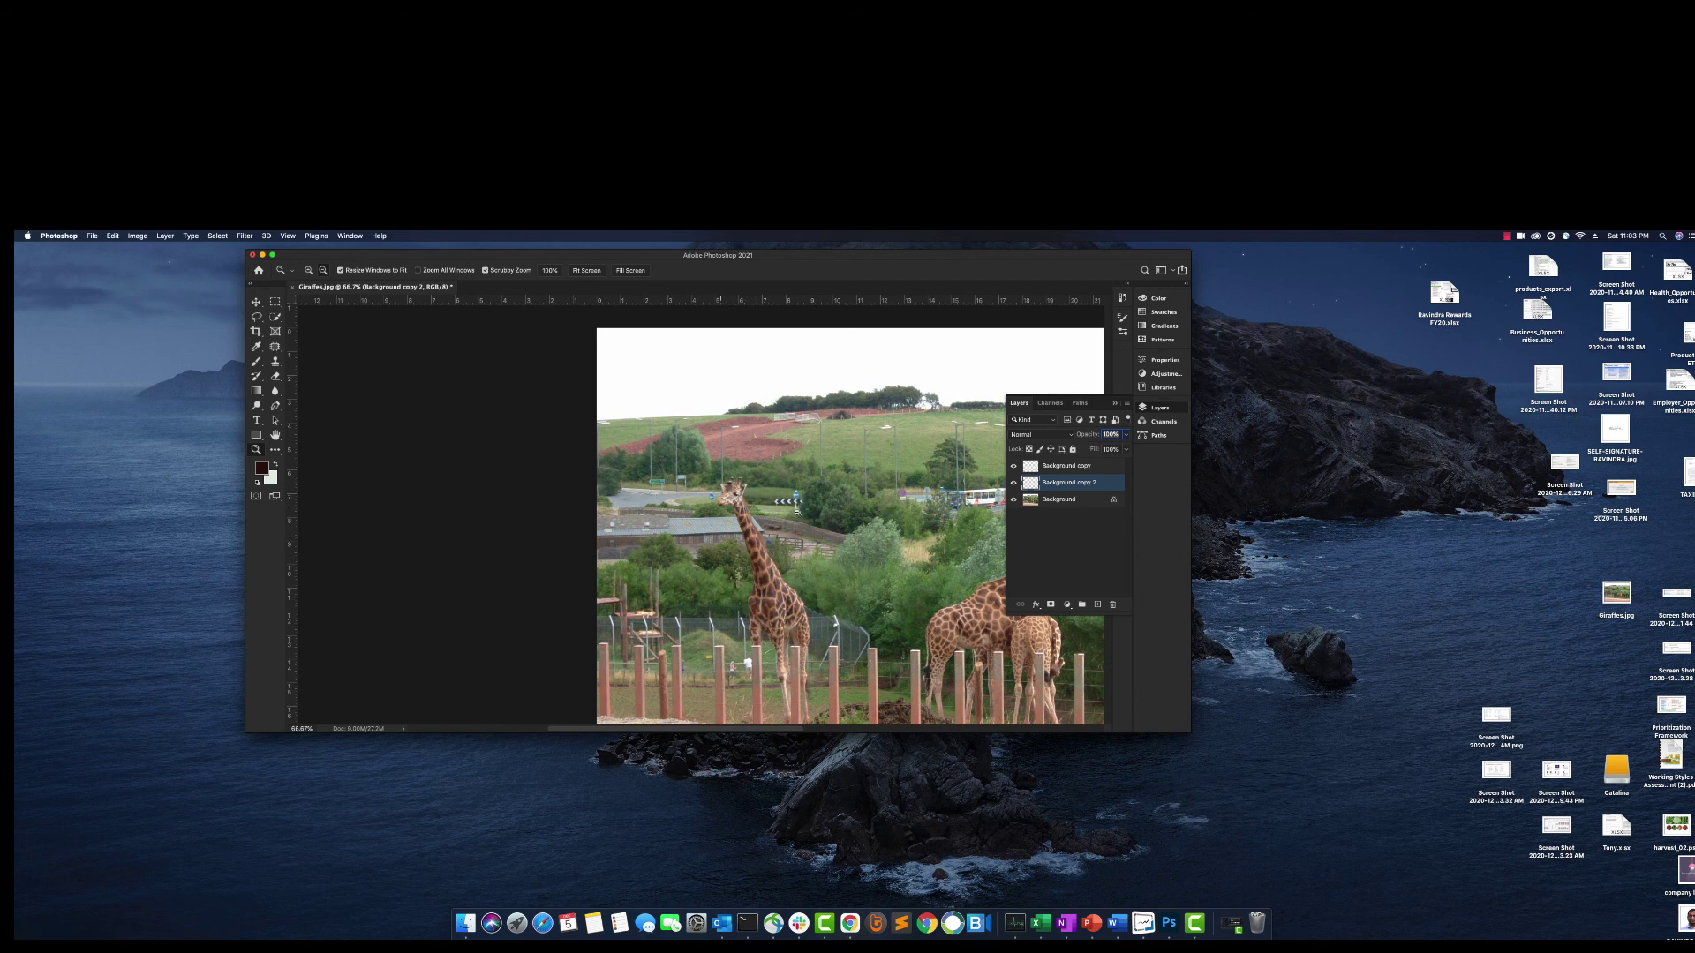
left_click(1117, 405)
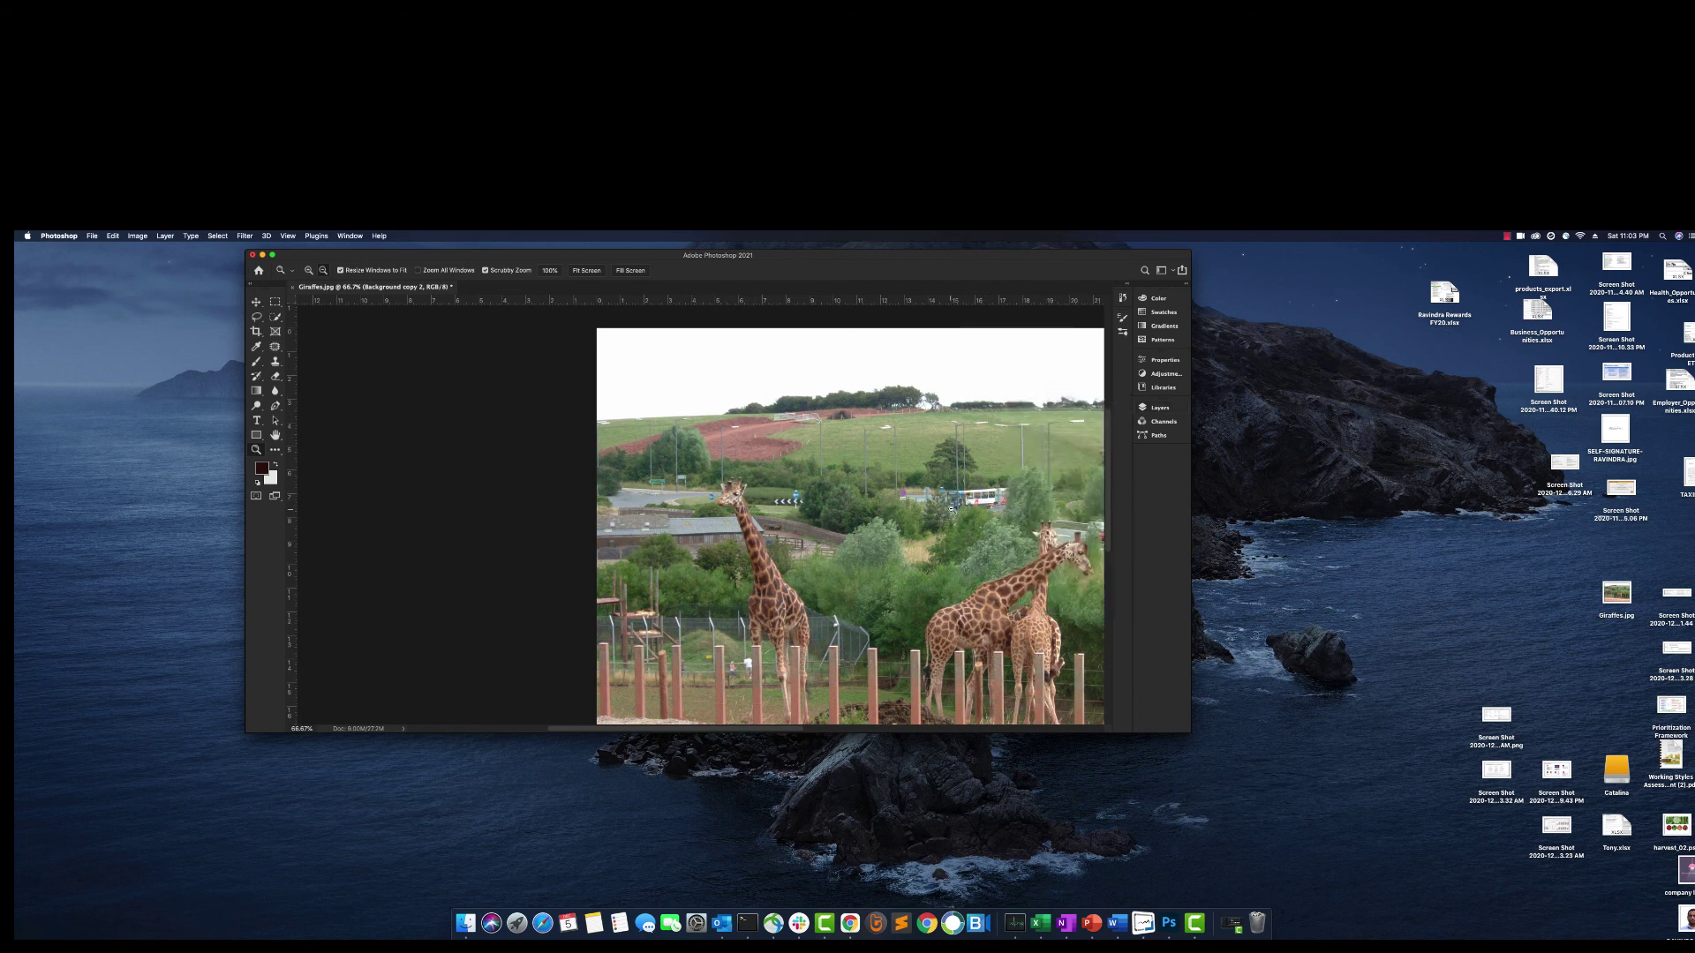